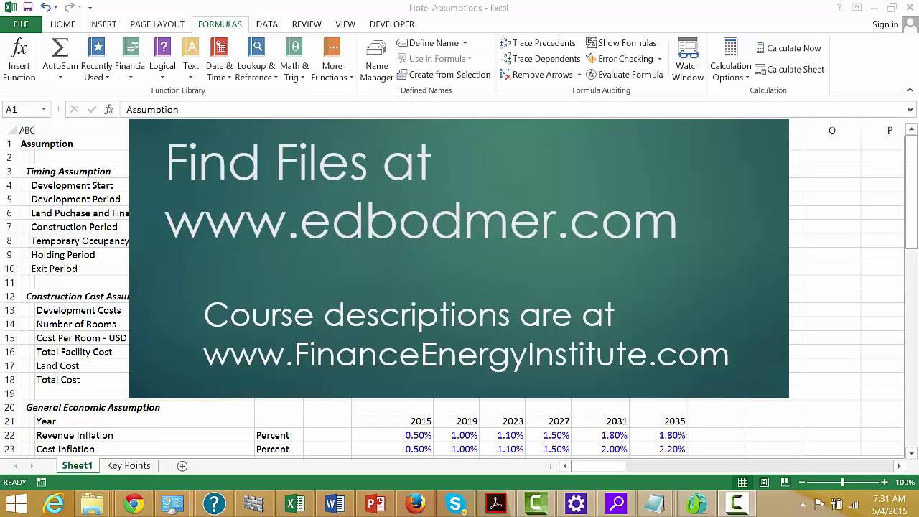
Examine the Timing Assumption inputs for development start, development period and construction period, including their units.
{"action": "key", "text": "Down"}
{"action": "key", "text": "Down"}
{"action": "key", "text": "Down"}
{"action": "key", "text": "Right"}
{"action": "key", "text": "Right"}
{"action": "key", "text": "Right"}
{"action": "key", "text": "Right"}
{"action": "key", "text": "Right"}
{"action": "key", "text": "Right"}
{"action": "key", "text": "Down"}
{"action": "key", "text": "Down"}
{"action": "key", "text": "Down"}
{"action": "key", "text": "Down"}
{"action": "key", "text": "Down"}
{"action": "key", "text": "Down"}
{"action": "key", "text": "Up"}
{"action": "key", "text": "Up"}
{"action": "key", "text": "Up"}
{"action": "key", "text": "Up"}
{"action": "key", "text": "Up"}
{"action": "key", "text": "Up"}
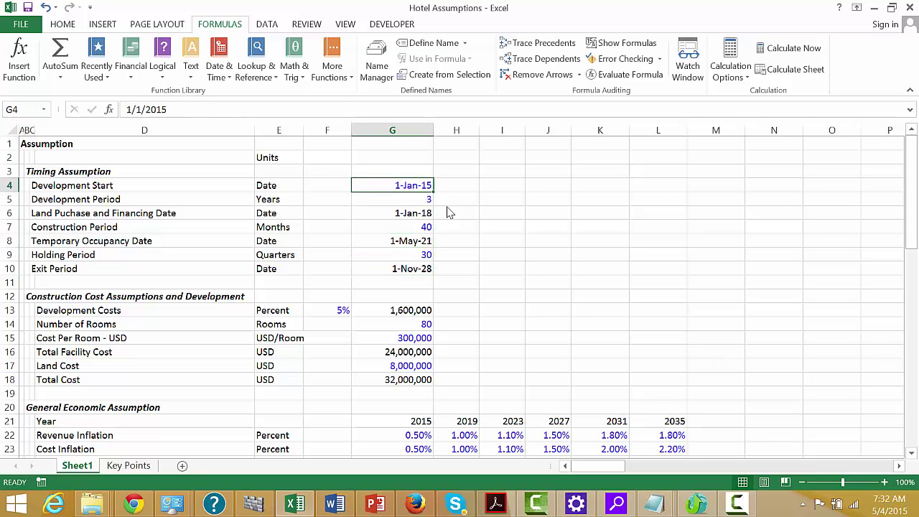
{"action": "key", "text": "Down"}
{"action": "key", "text": "Left"}
{"action": "key", "text": "Left"}
{"action": "key", "text": "Right"}
{"action": "key", "text": "Right"}
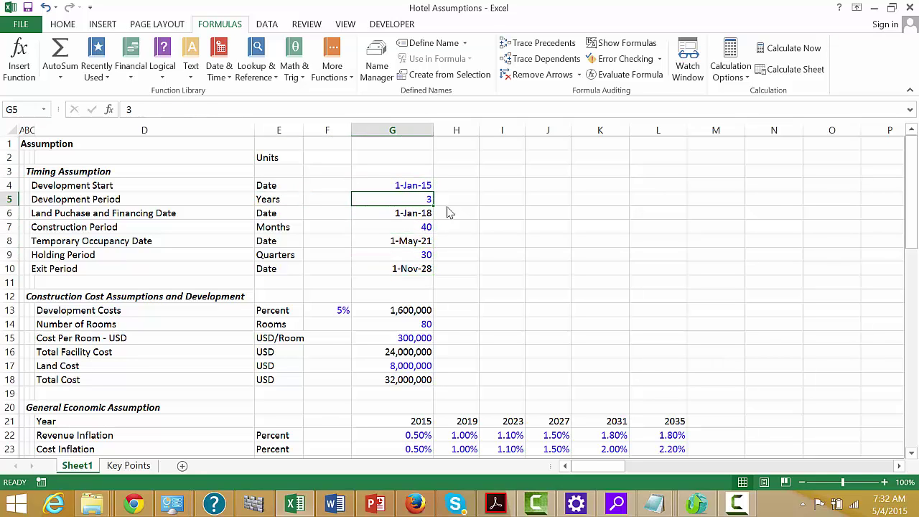
{"action": "key", "text": "Down"}
{"action": "key", "text": "Down"}
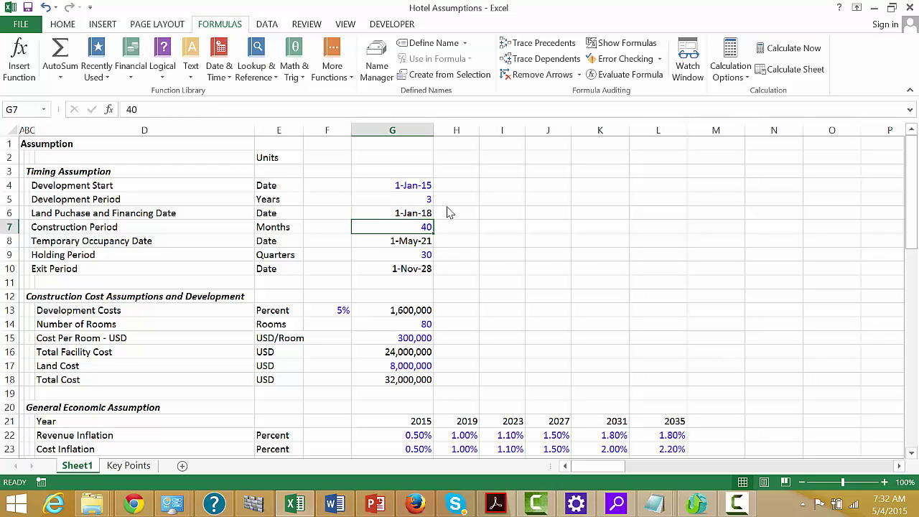
Examine how the temporary occupancy date formula in G8 depends on the land purchase date and the construction period.
{"action": "key", "text": "Down"}
{"action": "key", "text": "Down"}
{"action": "key", "text": "Up"}
{"action": "key", "text": "Up"}
{"action": "key", "text": "Up"}
{"action": "key", "text": "Up"}
{"action": "key", "text": "Up"}
{"action": "key", "text": "Down"}
{"action": "key", "text": "Up"}
{"action": "key", "text": "Down"}
{"action": "key", "text": "Up"}
{"action": "key", "text": "Down"}
{"action": "key", "text": "Down"}
{"action": "key", "text": "Up"}
{"action": "key", "text": "Up"}
{"action": "key", "text": "Down"}
{"action": "key", "text": "Down"}
{"action": "key", "text": "Up"}
{"action": "key", "text": "Up"}
{"action": "key", "text": "Down"}
{"action": "key", "text": "Down"}
{"action": "key", "text": "Down"}
{"action": "key", "text": "Up"}
{"action": "key", "text": "Down"}
{"action": "key", "text": "Down"}
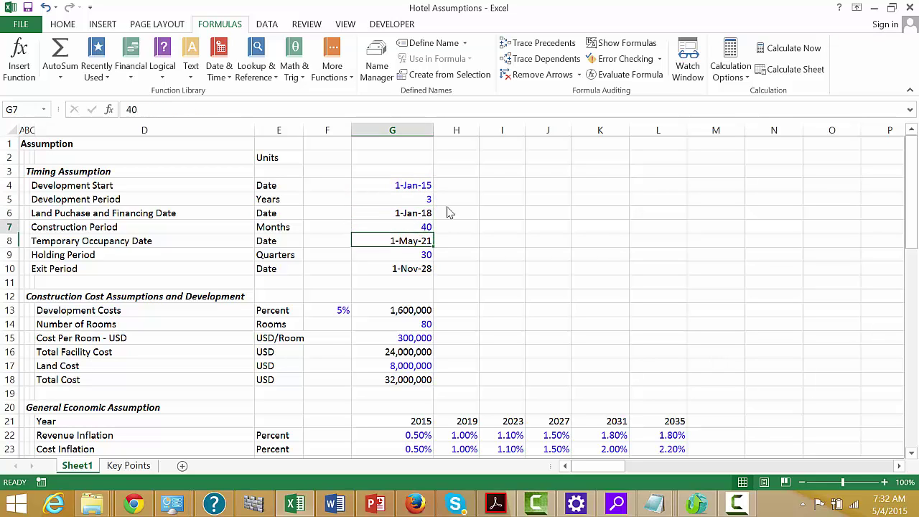
{"action": "key", "text": "Up"}
{"action": "key", "text": "Up"}
{"action": "key", "text": "Down"}
{"action": "key", "text": "Up"}
{"action": "key", "text": "Down"}
{"action": "key", "text": "Up"}
{"action": "key", "text": "Down"}
{"action": "key", "text": "Down"}
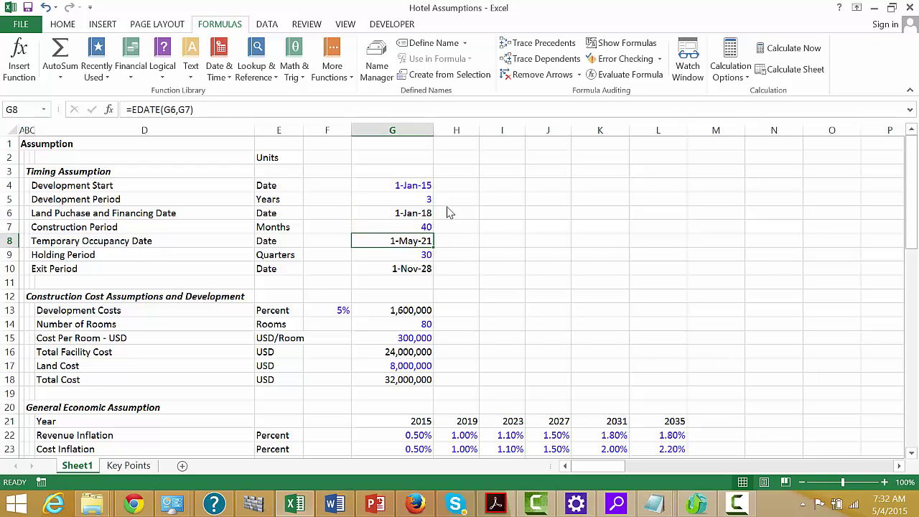
{"action": "key", "text": "Up"}
{"action": "key", "text": "Up"}
{"action": "key", "text": "Down"}
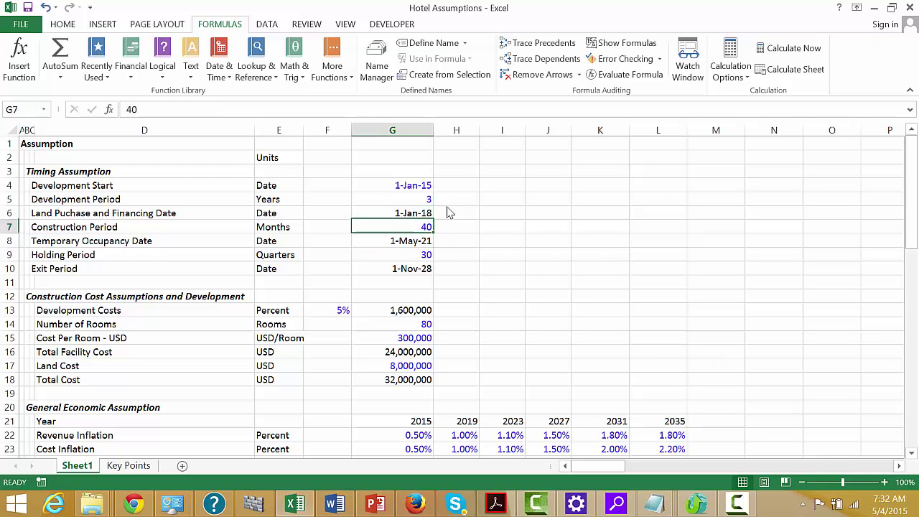
{"action": "key", "text": "Up"}
{"action": "key", "text": "Down"}
{"action": "key", "text": "Up"}
{"action": "key", "text": "Down"}
{"action": "key", "text": "Down"}
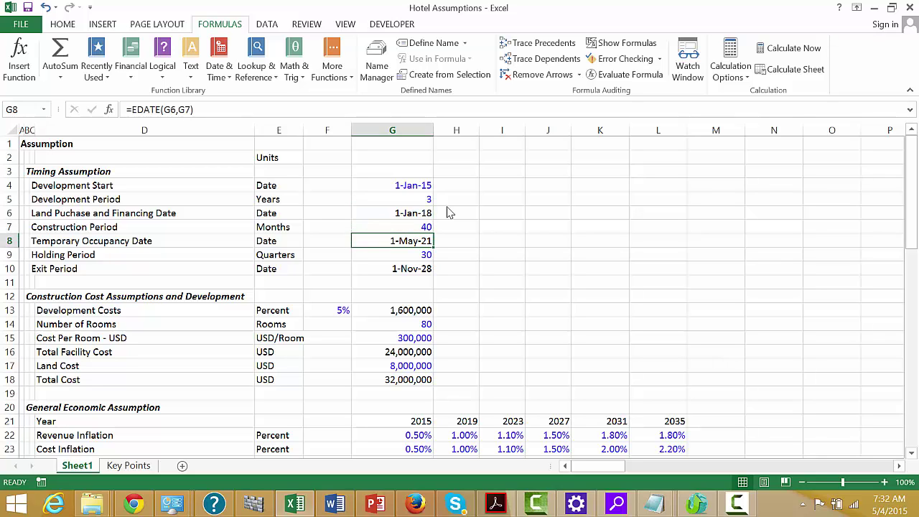
Examine the holding period and exit period rows of the Timing Assumption block, including their units.
{"action": "key", "text": "Down"}
{"action": "key", "text": "Down"}
{"action": "key", "text": "Up"}
{"action": "key", "text": "Right"}
{"action": "key", "text": "Left"}
{"action": "key", "text": "Left"}
{"action": "key", "text": "Right"}
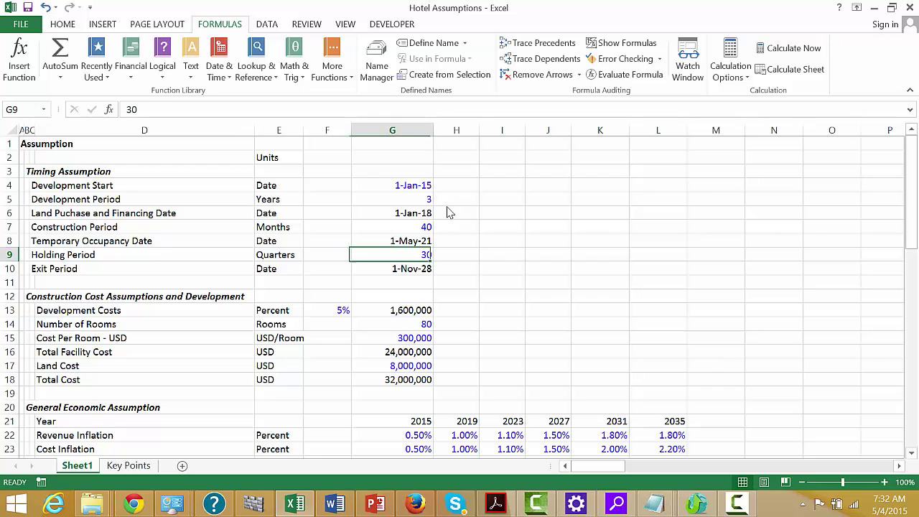
{"action": "key", "text": "Down"}
{"action": "key", "text": "Left"}
{"action": "key", "text": "Left"}
{"action": "key", "text": "Left"}
{"action": "key", "text": "Right"}
{"action": "key", "text": "Right"}
{"action": "key", "text": "Right"}
{"action": "key", "text": "Right"}
{"action": "key", "text": "Left"}
Insert five blank rows above the Assumption heading in row 1.
{"action": "key", "text": "Up"}
{"action": "key", "text": "Up"}
{"action": "key", "text": "ctrl+Up"}
{"action": "key", "text": "ctrl+Up"}
{"action": "key", "text": "Left"}
{"action": "key", "text": "Left"}
{"action": "key", "text": "Left"}
{"action": "key", "text": "Left"}
{"action": "key", "text": "Left"}
{"action": "key", "text": "shift+space"}
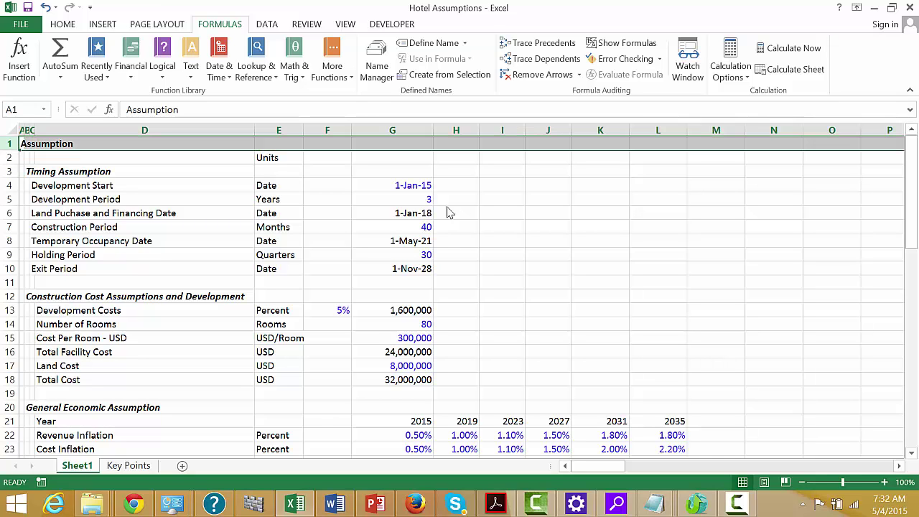
{"action": "key", "text": "ctrl+shift+plus"}
{"action": "key", "text": "ctrl+shift+plus"}
{"action": "key", "text": "ctrl+shift+plus"}
{"action": "key", "text": "ctrl+shift+plus"}
{"action": "key", "text": "ctrl+shift+plus"}
Enter the heading "Timeline" in A1 and the row label "Period" in C2.
{"action": "key", "text": "Right"}
{"action": "key", "text": "Left"}
{"action": "type", "text": "Timeline"}
{"action": "key", "text": "Return"}
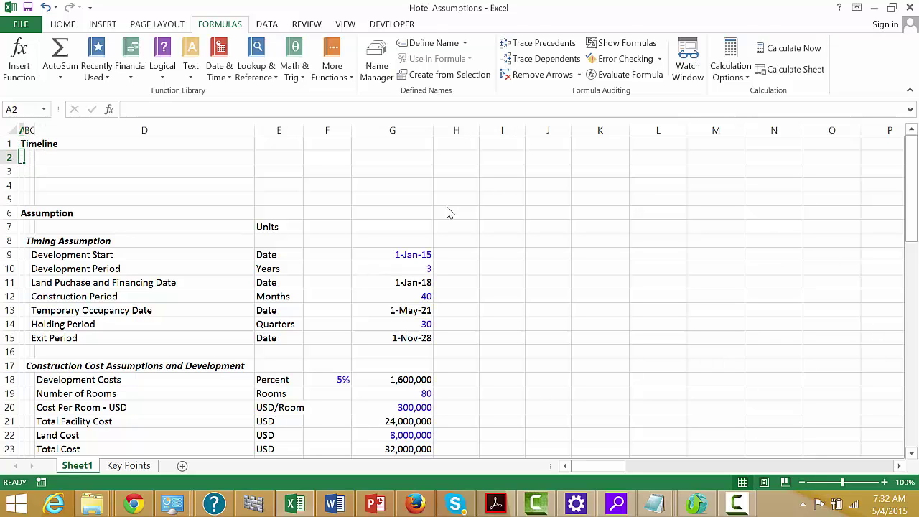
{"action": "key", "text": "Right"}
{"action": "key", "text": "Right"}
{"action": "type", "text": "Period"}
{"action": "key", "text": "Return"}
{"action": "key", "text": "Up"}
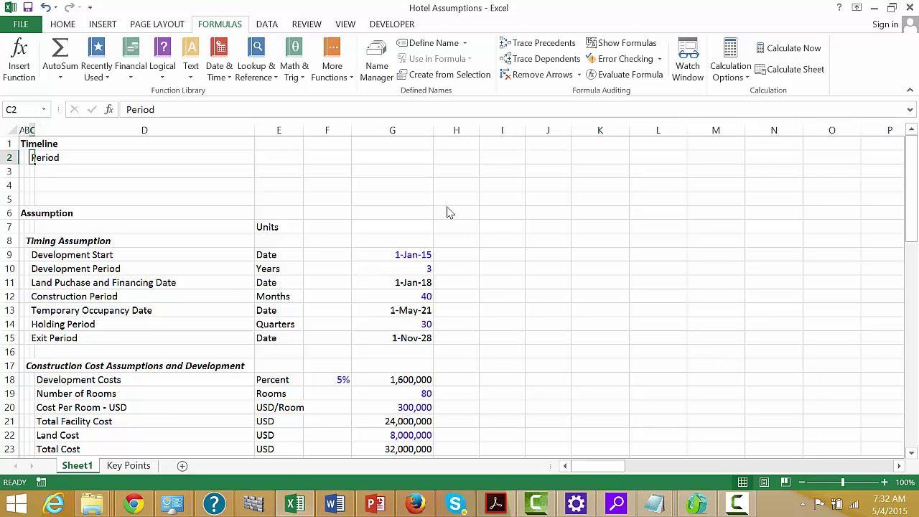
Enter 0 in J2 as the starting number of the Period row.
{"action": "key", "text": "Right"}
{"action": "key", "text": "Right"}
{"action": "key", "text": "Right"}
{"action": "key", "text": "Right"}
{"action": "key", "text": "Right"}
{"action": "key", "text": "Right"}
{"action": "key", "text": "Right"}
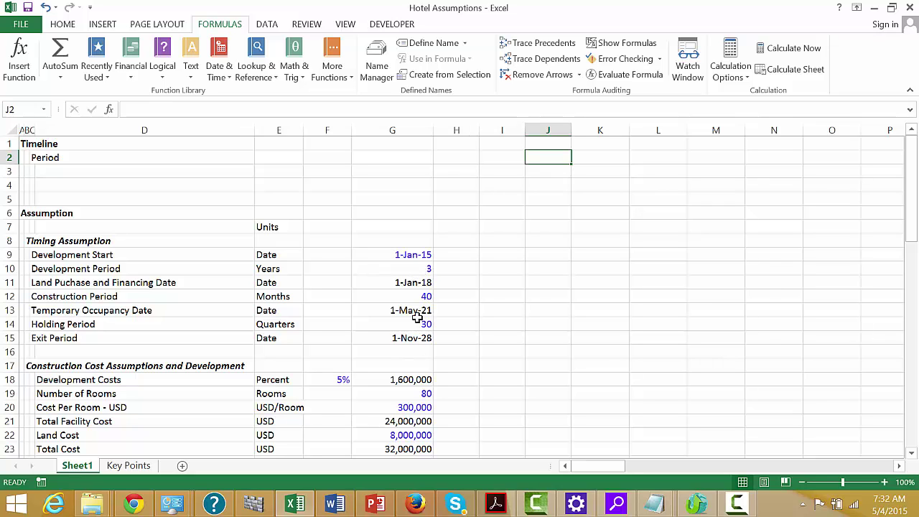
{"action": "type", "text": "0"}
{"action": "key", "text": "Return"}
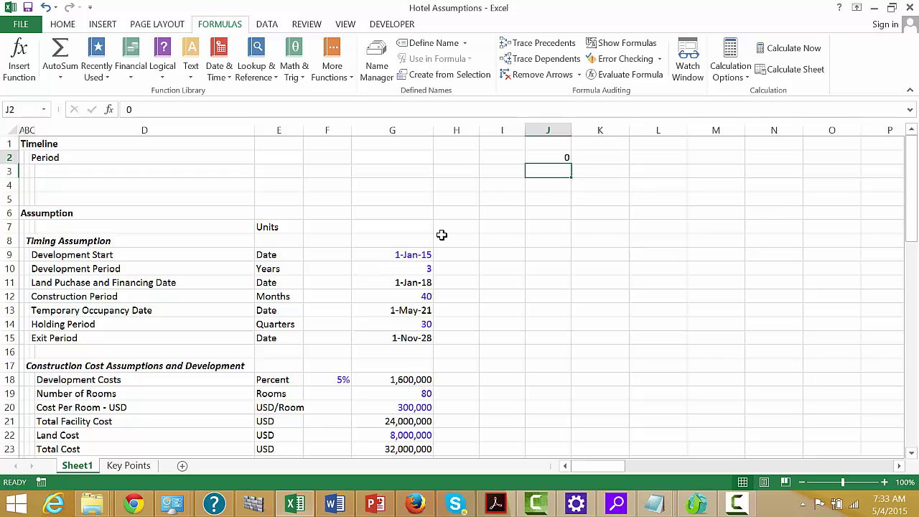
Enter the formula =J2+1 in K2 to count up from the starting period.
{"action": "key", "text": "Up"}
{"action": "key", "text": "Right"}
{"action": "type", "text": "="}
{"action": "key", "text": "Left"}
{"action": "type", "text": "+1"}
{"action": "key", "text": "Return"}
Fill the period formula from K2 across row 2 through DF2 so the counter runs to period 100.
{"action": "key", "text": "Up"}
{"action": "key", "text": "shift+Right"}
{"action": "key", "text": "shift+Right"}
{"action": "key", "text": "shift+Right"}
{"action": "key", "text": "shift+Right"}
{"action": "key", "text": "shift+Right"}
{"action": "key", "text": "shift+Right"}
{"action": "key", "text": "shift+Right"}
{"action": "key", "text": "shift+Right"}
{"action": "key", "text": "shift+Right"}
{"action": "key", "text": "shift+Right"}
{"action": "key", "text": "shift+Right"}
{"action": "key", "text": "shift+Right"}
{"action": "key", "text": "shift+Right"}
{"action": "key", "text": "shift+Right"}
{"action": "key", "text": "shift+Right"}
{"action": "key", "text": "shift+Right"}
{"action": "key", "text": "shift+Right"}
{"action": "key", "text": "shift+Right"}
{"action": "key", "text": "shift+Right"}
{"action": "key", "text": "shift+Right"}
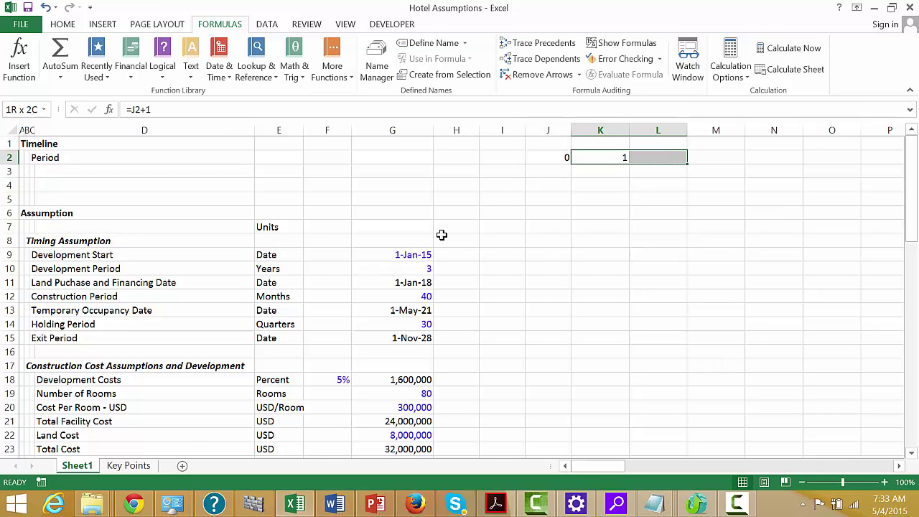
{"action": "key", "text": "shift+Right"}
{"action": "key", "text": "shift+Right"}
{"action": "key", "text": "shift+Right"}
{"action": "key", "text": "shift+Right"}
{"action": "key", "text": "shift+Right"}
{"action": "key", "text": "shift+Right"}
{"action": "key", "text": "shift+Right"}
{"action": "key", "text": "shift+Right"}
{"action": "key", "text": "shift+Right"}
{"action": "key", "text": "shift+Right"}
{"action": "key", "text": "shift+Right"}
{"action": "key", "text": "shift+Right"}
{"action": "key", "text": "shift+Right"}
{"action": "key", "text": "shift+Right"}
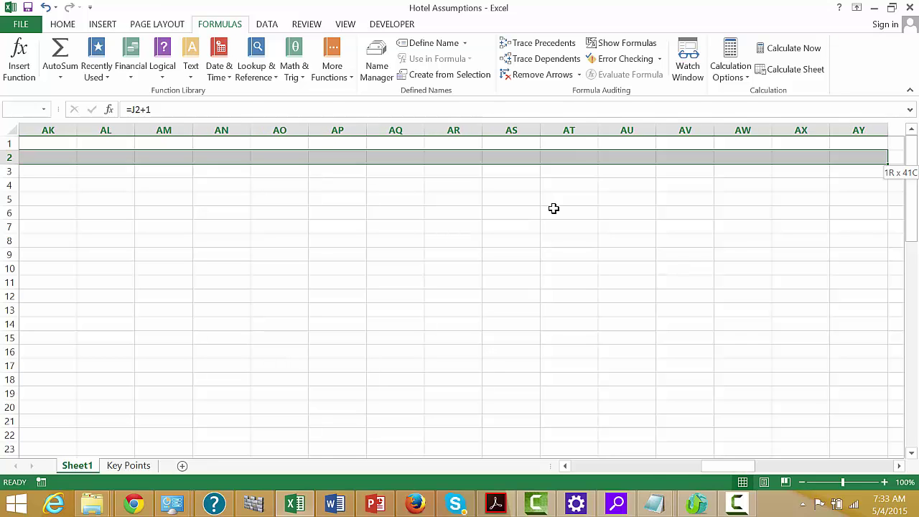
{"action": "key", "text": "shift+Right"}
{"action": "key", "text": "shift+Right"}
{"action": "key", "text": "shift+Right"}
{"action": "key", "text": "shift+Right"}
{"action": "key", "text": "shift+Right"}
{"action": "key", "text": "shift+Right"}
{"action": "key", "text": "shift+Right"}
{"action": "key", "text": "shift+Right"}
{"action": "key", "text": "shift+Right"}
{"action": "key", "text": "shift+Right"}
{"action": "key", "text": "shift+Right"}
{"action": "key", "text": "shift+Right"}
{"action": "key", "text": "shift+Right"}
{"action": "key", "text": "shift+Right"}
{"action": "key", "text": "shift+Right"}
{"action": "key", "text": "shift+Right"}
{"action": "key", "text": "shift+Right"}
{"action": "key", "text": "shift+Right"}
{"action": "key", "text": "shift+Right"}
{"action": "key", "text": "shift+Right"}
{"action": "key", "text": "shift+Right"}
{"action": "key", "text": "shift+Right"}
{"action": "key", "text": "shift+Right"}
{"action": "key", "text": "shift+Right"}
{"action": "key", "text": "shift+Right"}
{"action": "key", "text": "shift+Right"}
{"action": "key", "text": "shift+Right"}
{"action": "key", "text": "shift+Right"}
{"action": "key", "text": "shift+Right"}
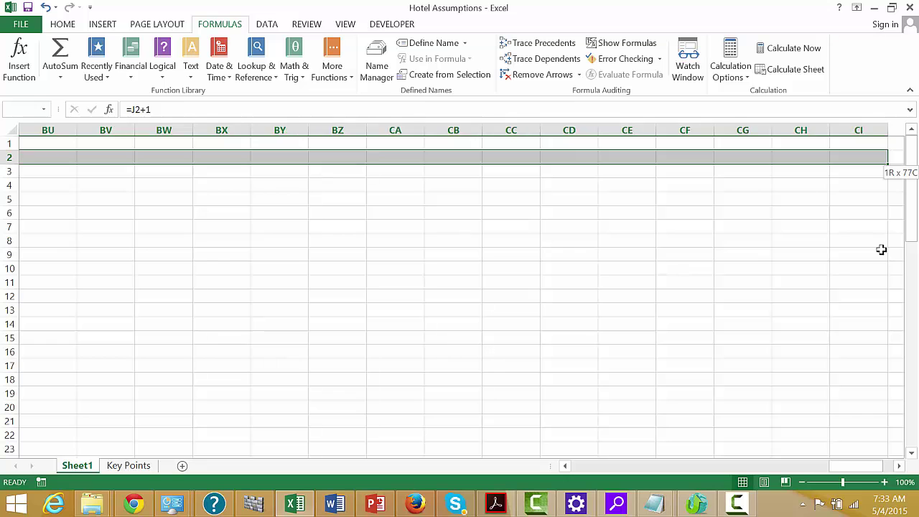
{"action": "key", "text": "shift+Right"}
{"action": "key", "text": "shift+Right"}
{"action": "key", "text": "shift+Right"}
{"action": "key", "text": "shift+Right"}
{"action": "key", "text": "shift+Right"}
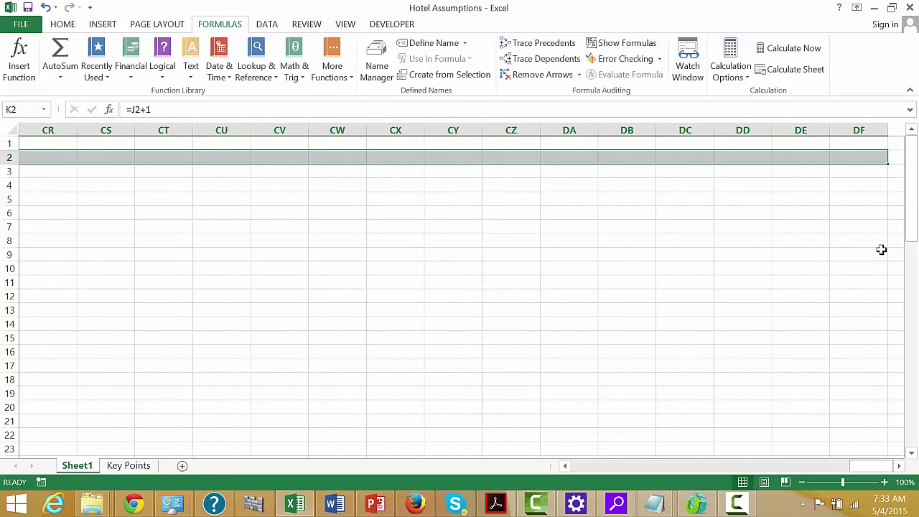
{"action": "key", "text": "ctrl+r"}
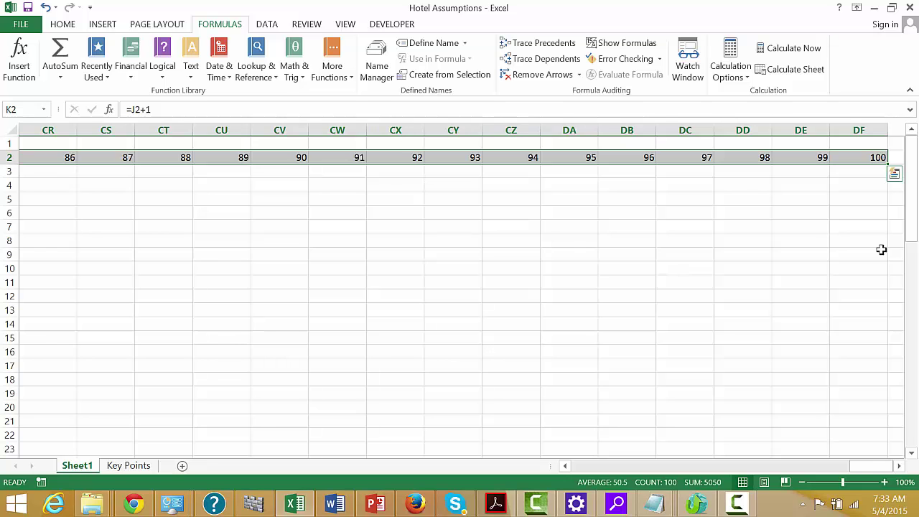
Enter 100 in J3, below the starting period, as a test value.
{"action": "key", "text": "Down"}
{"action": "key", "text": "Left"}
{"action": "key", "text": "Left"}
{"action": "key", "text": "Left"}
{"action": "key", "text": "Left"}
{"action": "key", "text": "Left"}
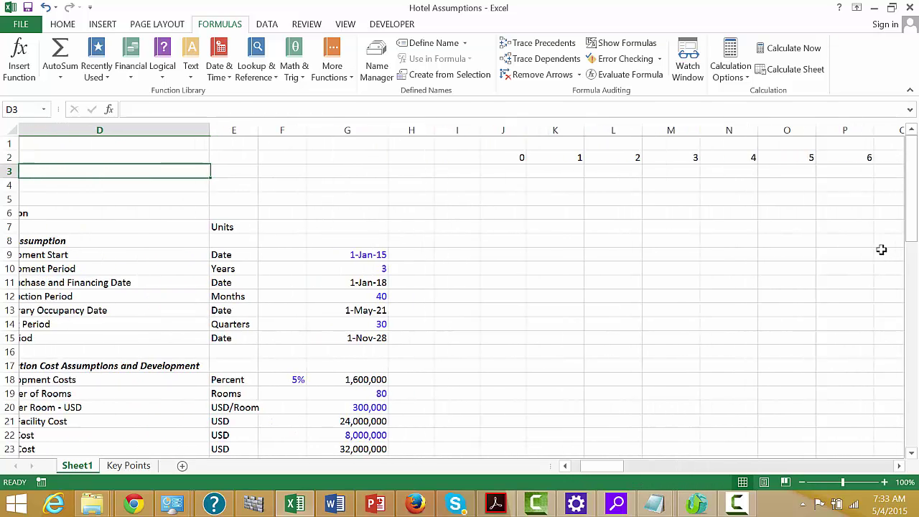
{"action": "key", "text": "Right"}
{"action": "key", "text": "Right"}
{"action": "key", "text": "Right"}
{"action": "key", "text": "Right"}
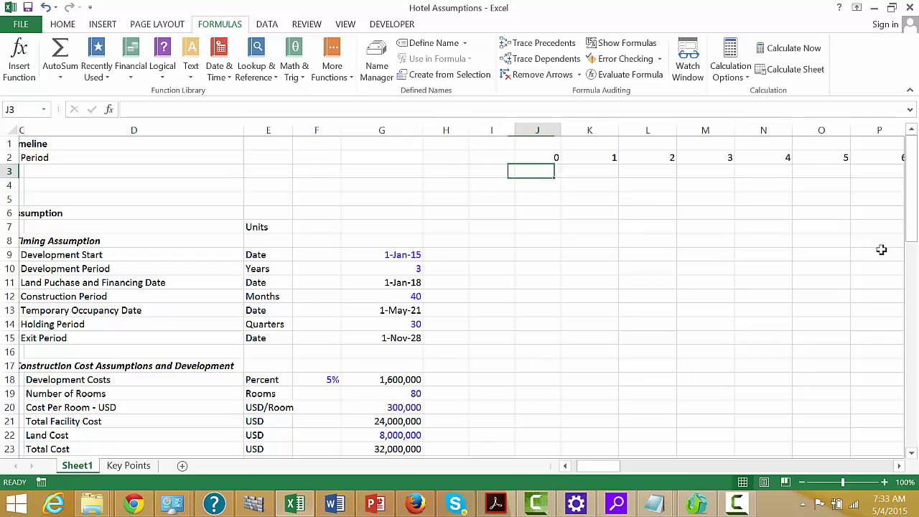
{"action": "type", "text": "100"}
{"action": "key", "text": "ctrl+Return"}
Fill the 100 from J3 across row 3 to DF3, matching the extent of the Period row.
{"action": "key", "text": "Up"}
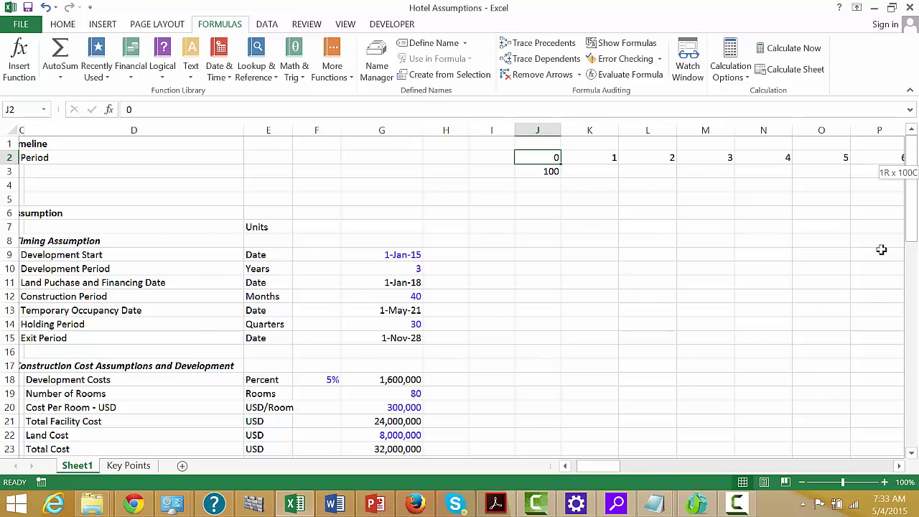
{"action": "key", "text": "ctrl+shift+Right"}
{"action": "key", "text": "Down"}
{"action": "key", "text": "Left"}
{"action": "key", "text": "Left"}
{"action": "key", "text": "Right"}
{"action": "key", "text": "Right"}
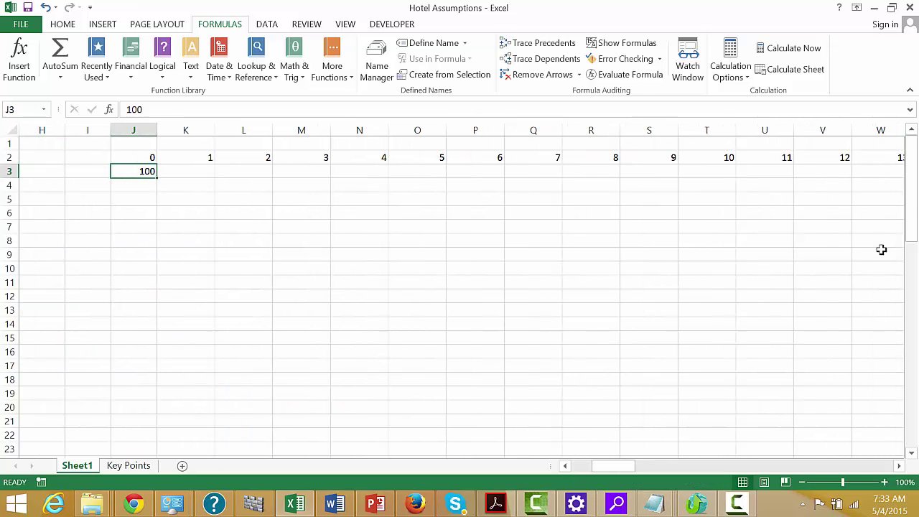
{"action": "key", "text": "Up"}
{"action": "key", "text": "ctrl+Right"}
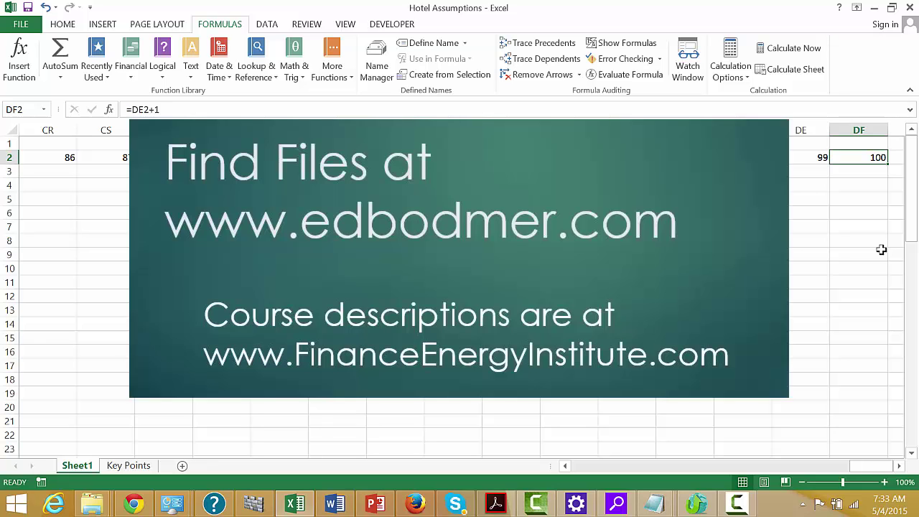
{"action": "key", "text": "Down"}
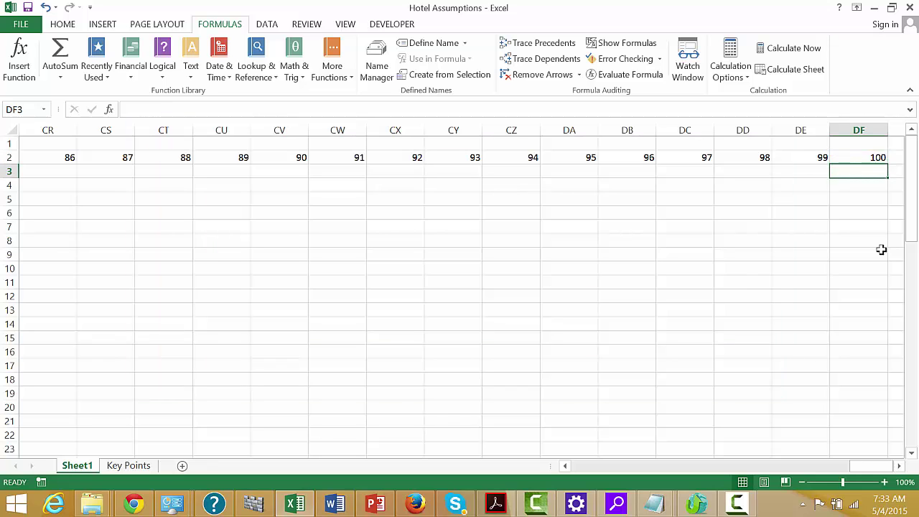
{"action": "key", "text": "ctrl+shift+Left"}
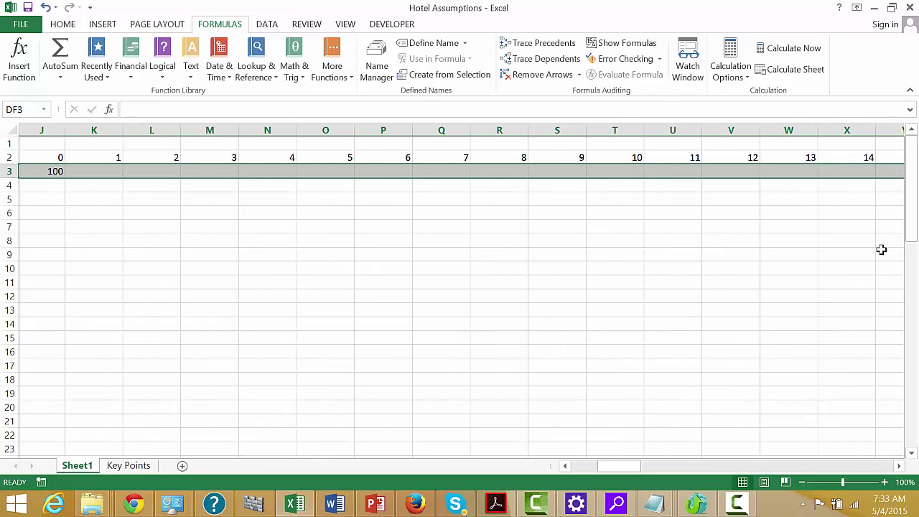
{"action": "key", "text": "ctrl+r"}
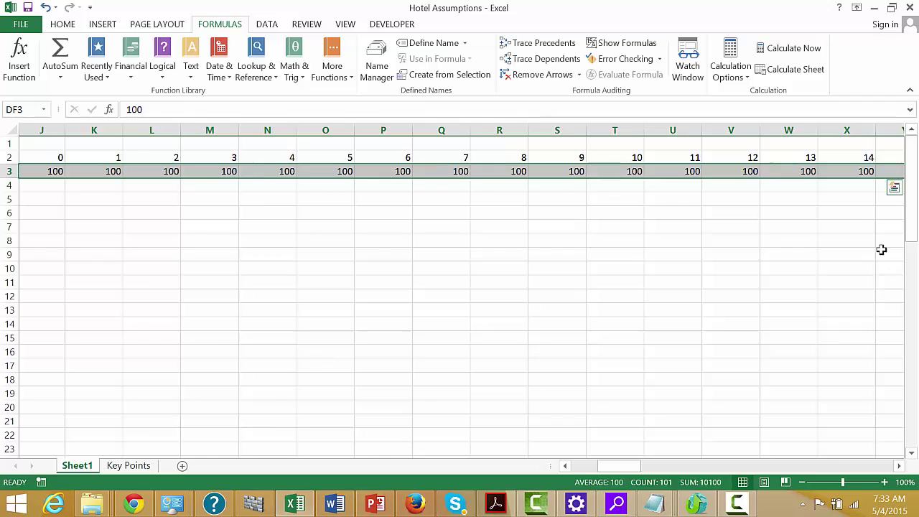
Delete the test values in row 3 from J3 to DF3.
{"action": "key", "text": "Left"}
{"action": "key", "text": "Left"}
{"action": "key", "text": "ctrl+Left"}
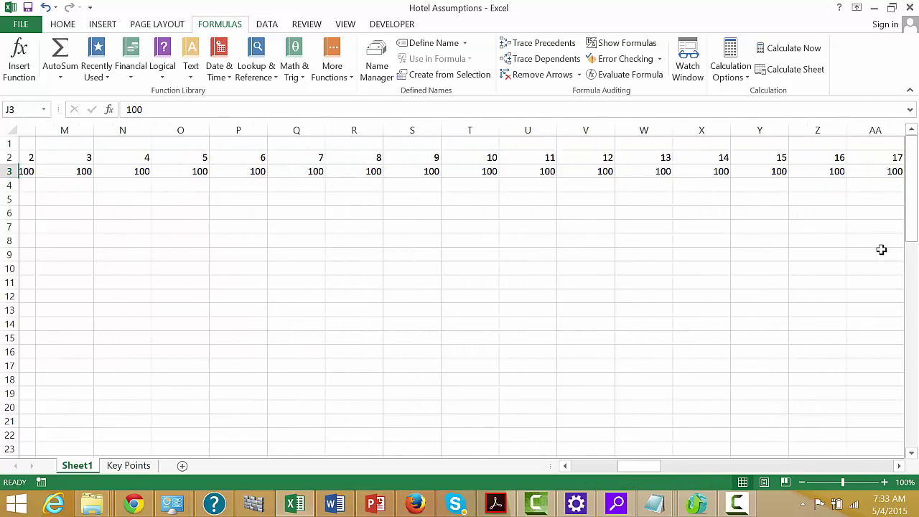
{"action": "key", "text": "Left"}
{"action": "key", "text": "Left"}
{"action": "key", "text": "Right"}
{"action": "key", "text": "Right"}
{"action": "key", "text": "ctrl+shift+Right"}
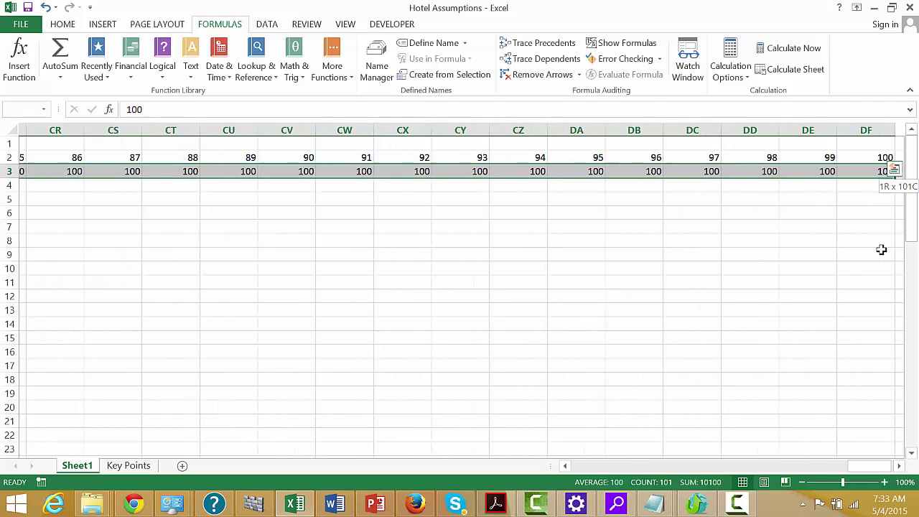
{"action": "key", "text": "Delete"}
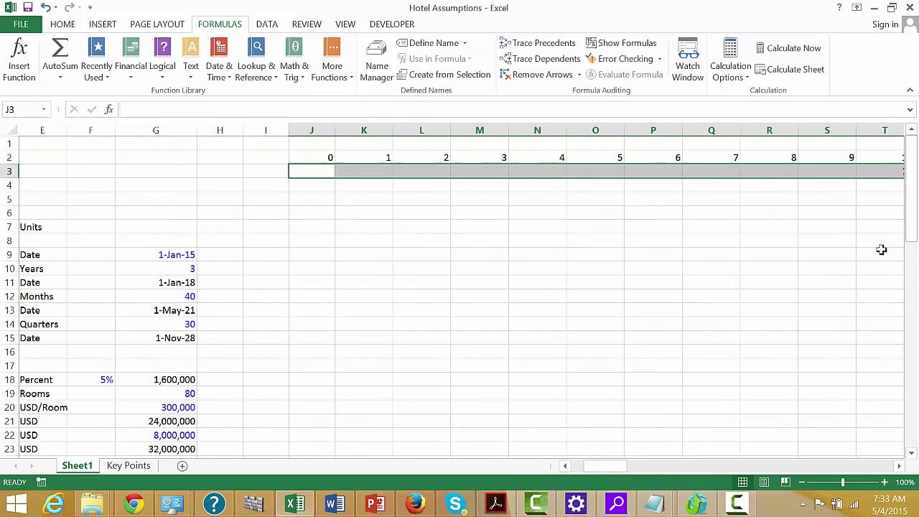
Hide all columns beyond the last period, from DG through XFD.
{"action": "key", "text": "Up"}
{"action": "key", "text": "ctrl+Right"}
{"action": "key", "text": "Right"}
{"action": "key", "text": "Right"}
{"action": "key", "text": "Left"}
{"action": "key", "text": "Left"}
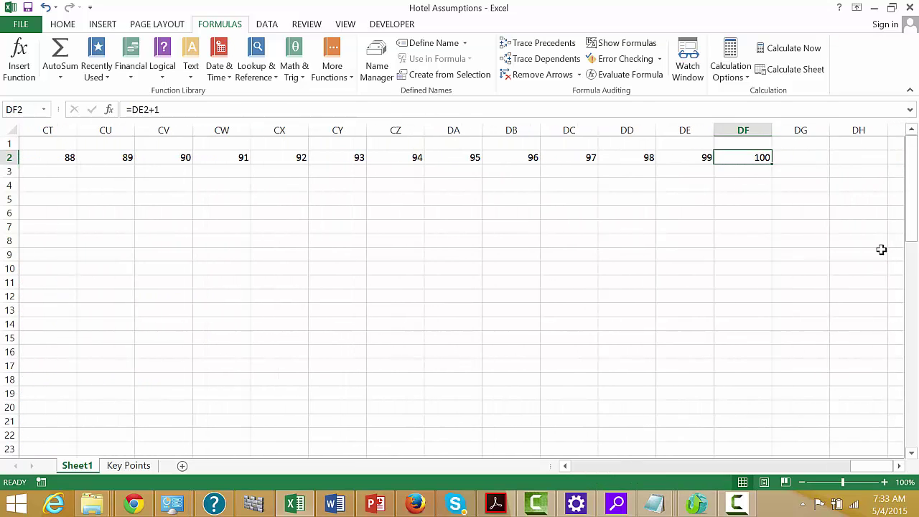
{"action": "key", "text": "Right"}
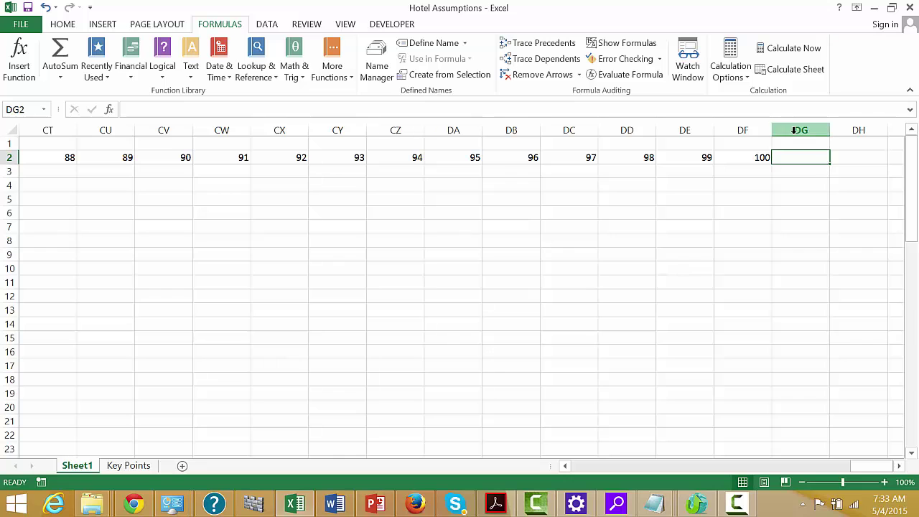
{"action": "left_click_drag", "start_coordinate": [797, 130], "coordinate": [794, 128]}
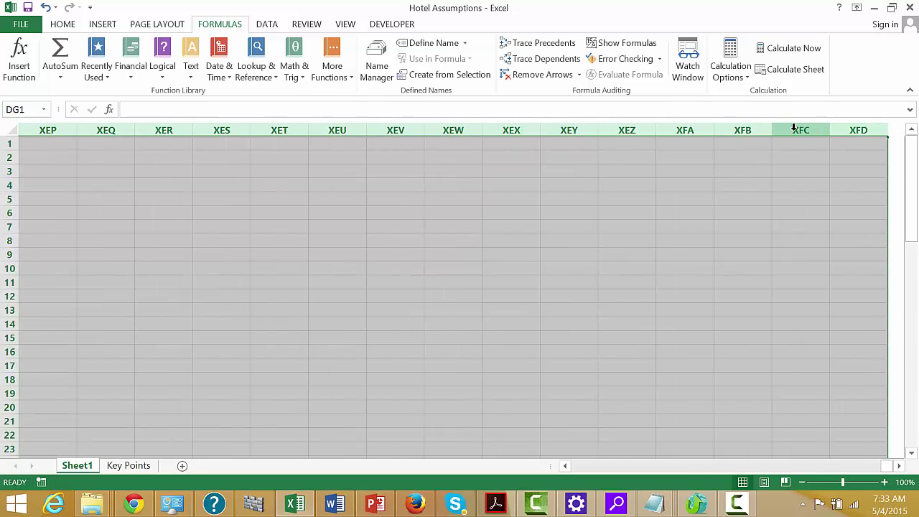
{"action": "key", "text": "ctrl+0"}
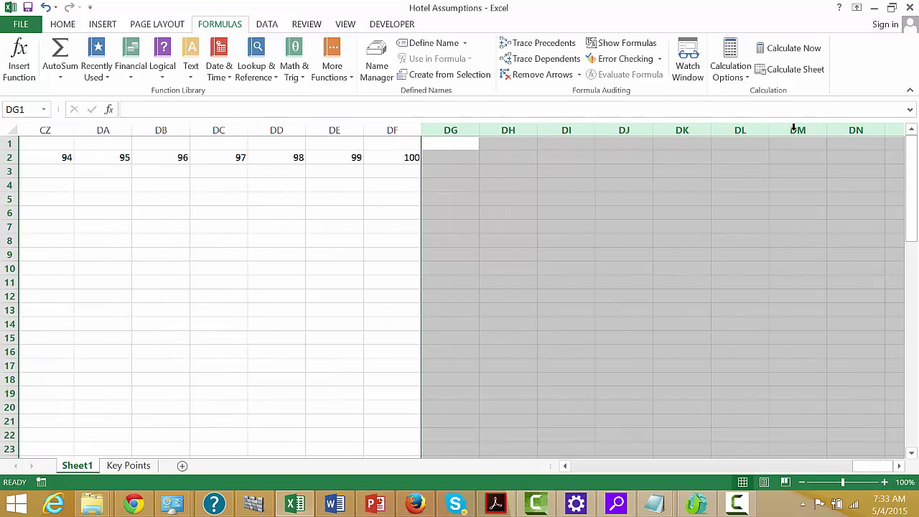
Enter the test value 100 in J3, under period 0.
{"action": "key", "text": "Left"}
{"action": "key", "text": "Down"}
{"action": "key", "text": "Down"}
{"action": "key", "text": "Home"}
{"action": "key", "text": "Right"}
{"action": "key", "text": "Right"}
{"action": "key", "text": "Right"}
{"action": "key", "text": "Right"}
{"action": "key", "text": "Right"}
{"action": "key", "text": "Right"}
{"action": "key", "text": "Right"}
{"action": "key", "text": "Right"}
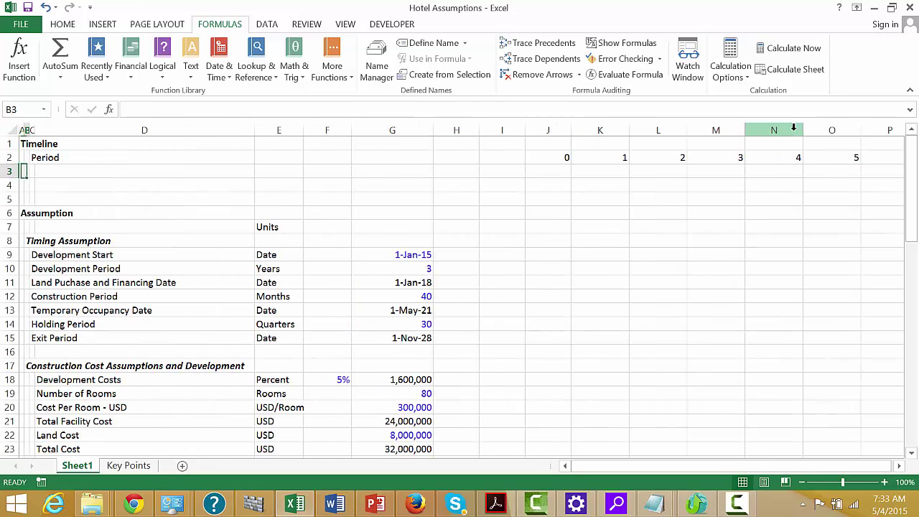
{"action": "key", "text": "Right"}
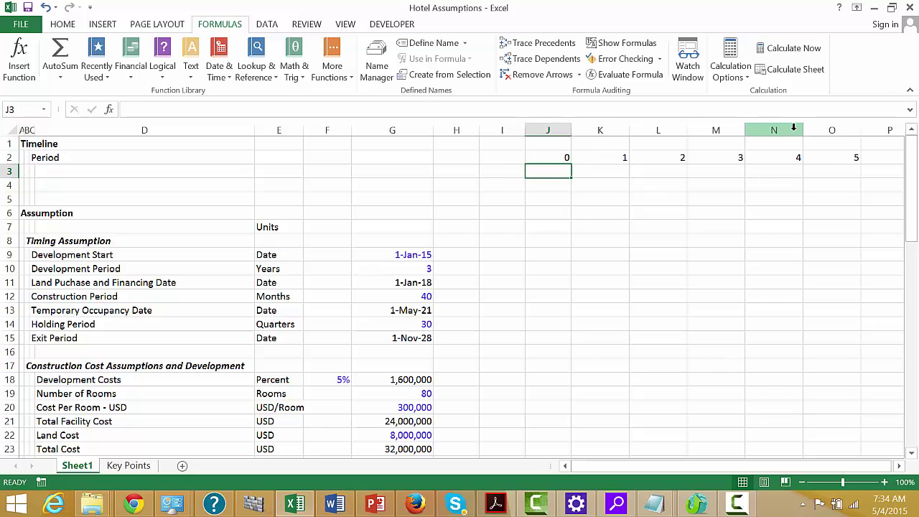
{"action": "type", "text": "100"}
{"action": "key", "text": "Return"}
Copy the value in J3 rightward through DF3, the last visible column.
{"action": "key", "text": "Up"}
{"action": "key", "text": "shift+Up"}
{"action": "key", "text": "ctrl+shift+Right"}
{"action": "key", "text": "shift+Down"}
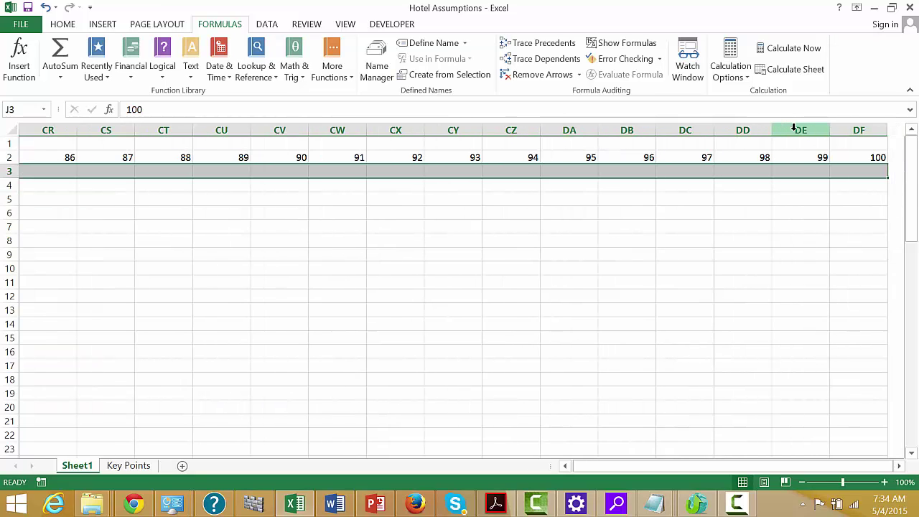
{"action": "key", "text": "ctrl+r"}
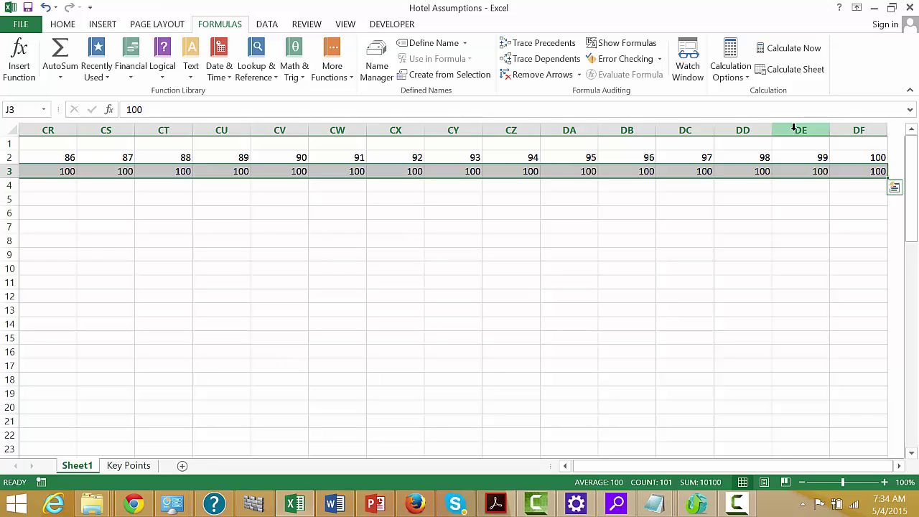
Clear the test values from K3 to DF3 and from J3.
{"action": "key", "text": "Right"}
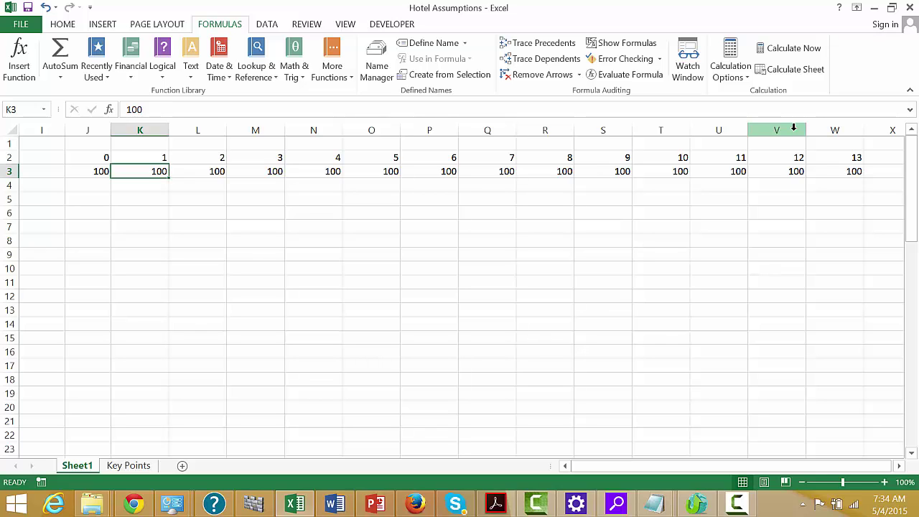
{"action": "key", "text": "ctrl+shift+Right"}
{"action": "key", "text": "Delete"}
{"action": "key", "text": "Left"}
{"action": "key", "text": "Delete"}
Group all unused columns after the last period, from DG through XFD.
{"action": "key", "text": "Right"}
{"action": "key", "text": "ctrl+Right"}
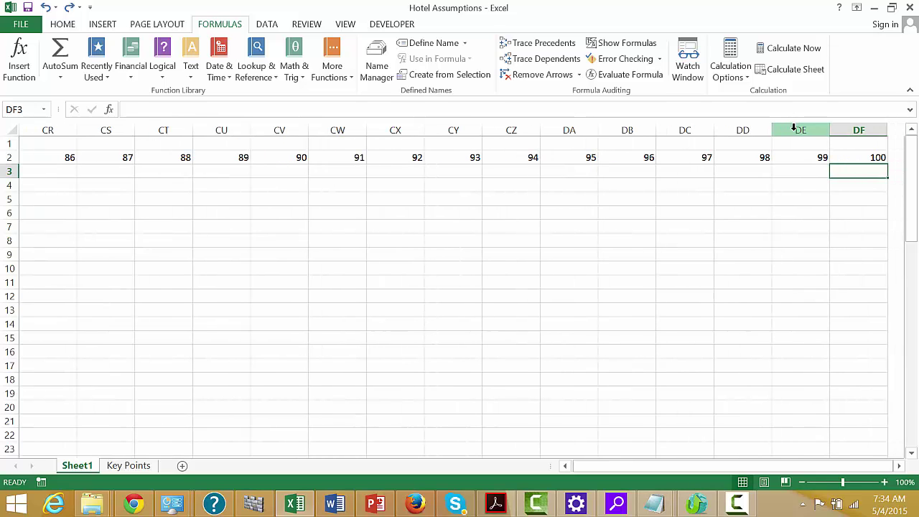
{"action": "key", "text": "Right"}
{"action": "key", "text": "Left"}
{"action": "key", "text": "Up"}
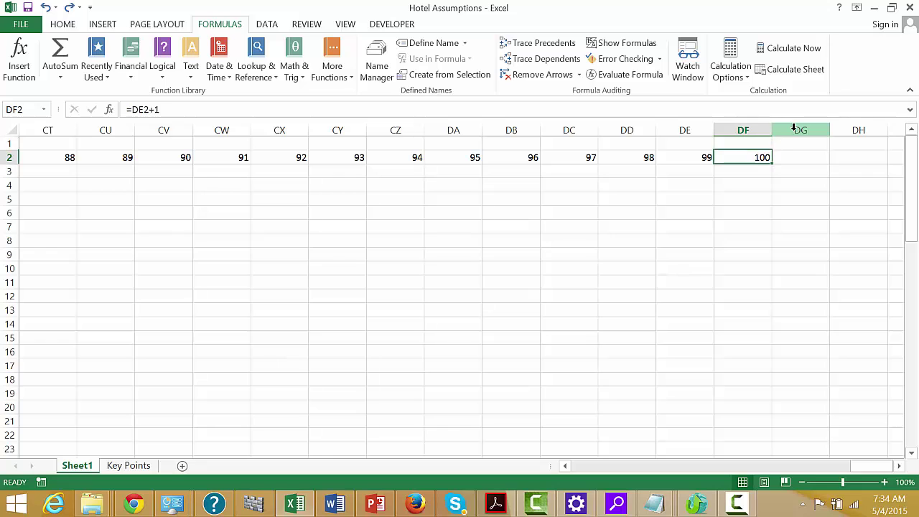
{"action": "left_click", "coordinate": [794, 127]}
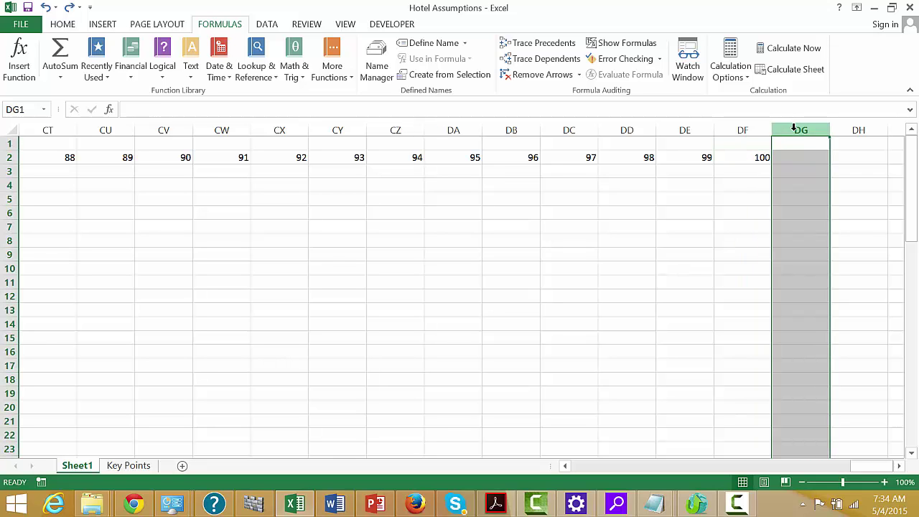
{"action": "key", "text": "ctrl+shift+Right"}
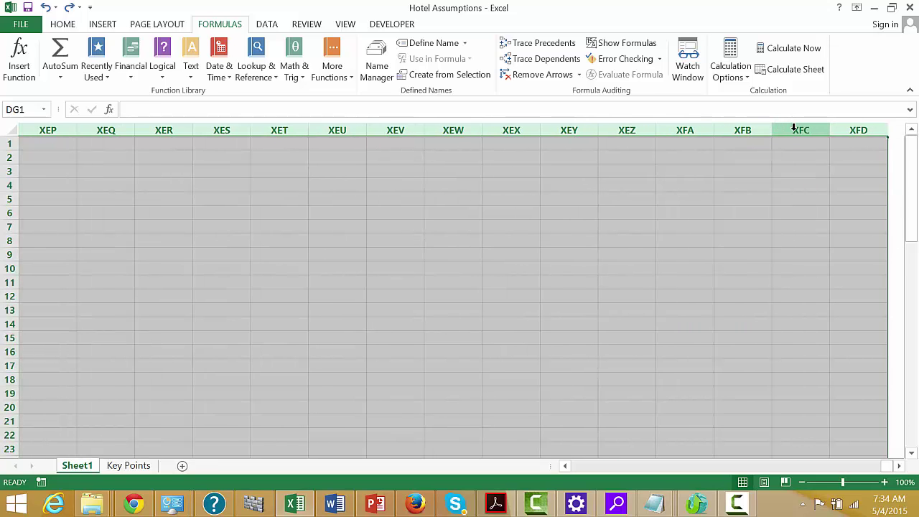
{"action": "key", "text": "alt+shift+Right"}
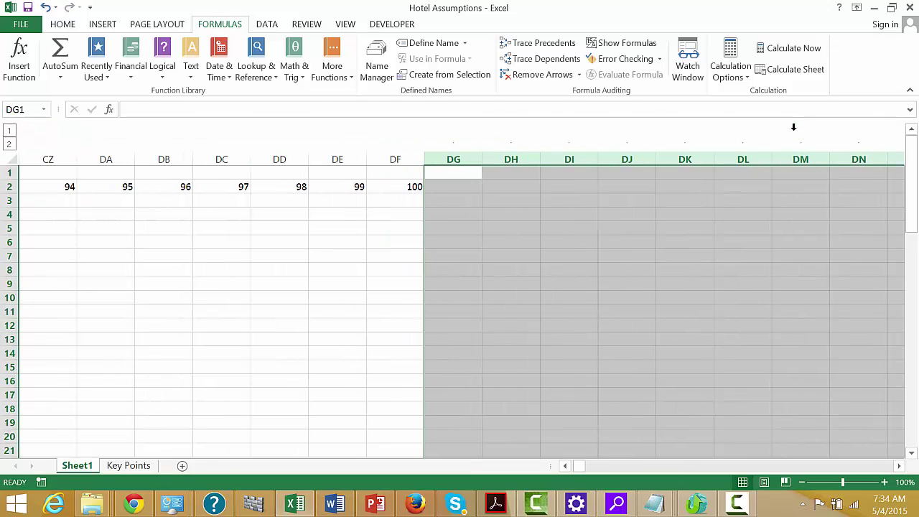
Try collapsing and expanding the column group beyond period 100, leaving it expanded.
{"action": "left_click", "coordinate": [9, 131]}
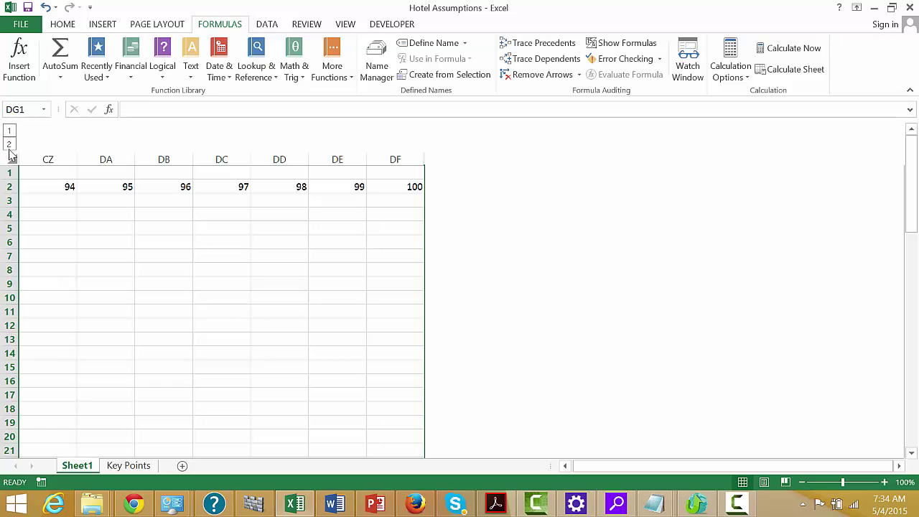
{"action": "left_click", "coordinate": [9, 146]}
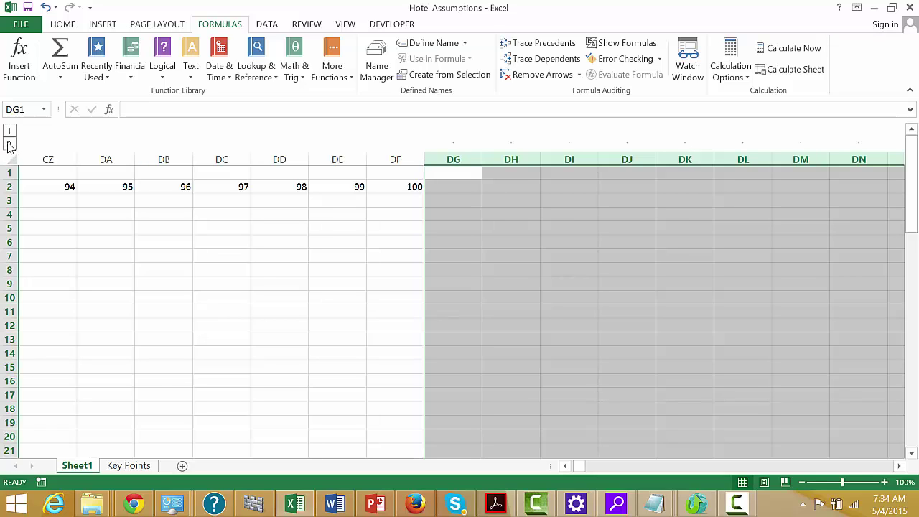
{"action": "left_click", "coordinate": [10, 146]}
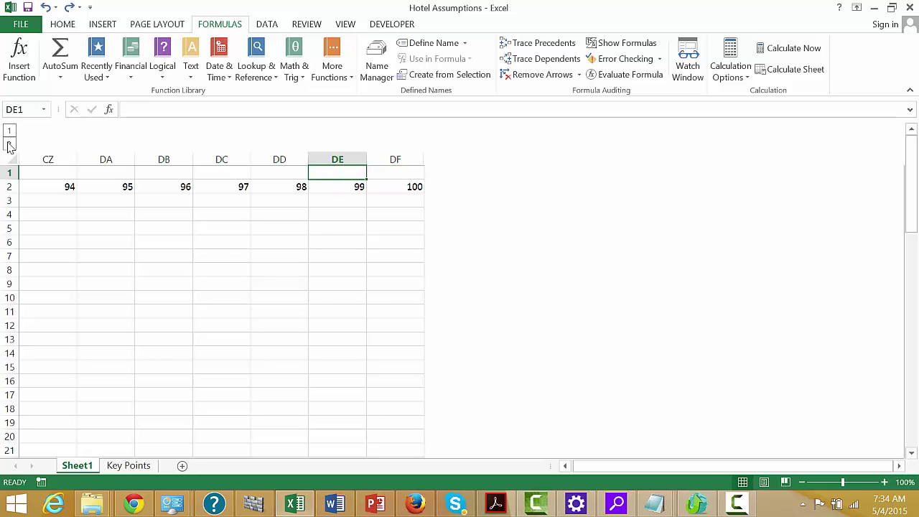
{"action": "left_click", "coordinate": [9, 146]}
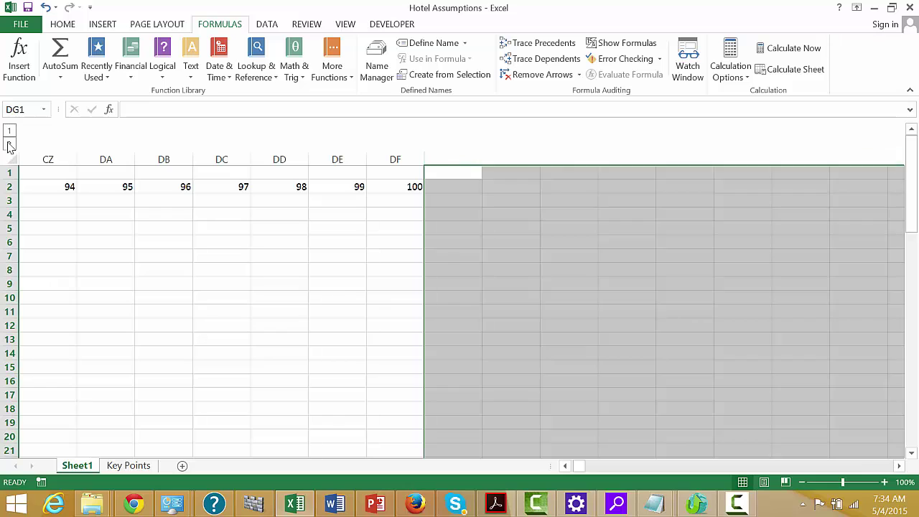
{"action": "key", "text": "ctrl+z"}
{"action": "left_click", "coordinate": [9, 145]}
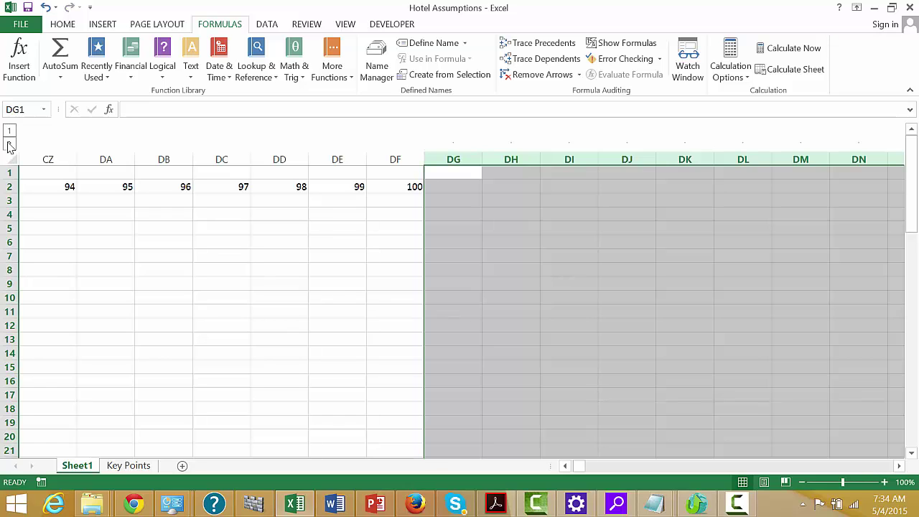
Ungroup all columns after the last period, from DG through XFD.
{"action": "key", "text": "alt"}
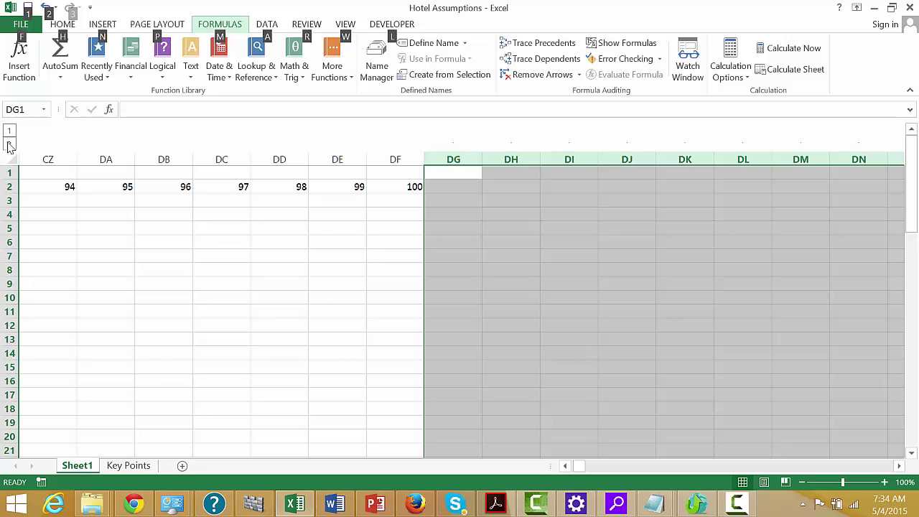
{"action": "key", "text": "alt"}
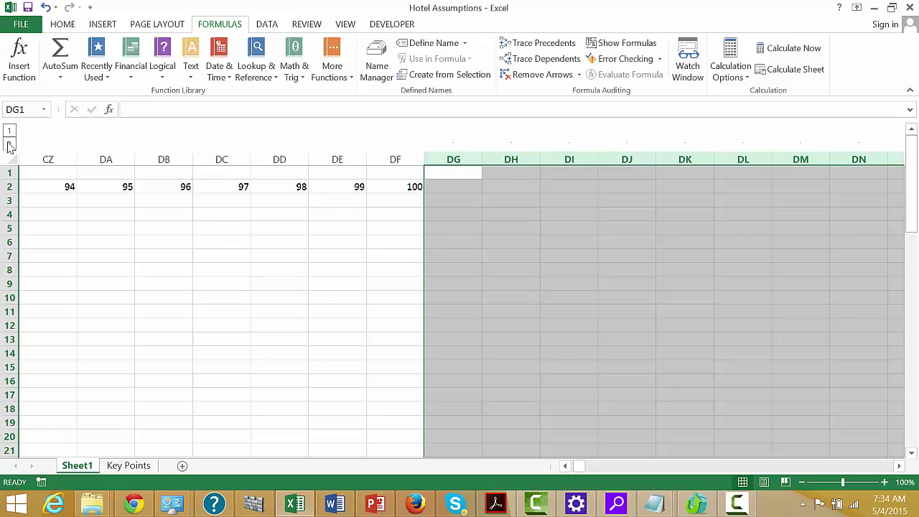
{"action": "left_click", "coordinate": [465, 155]}
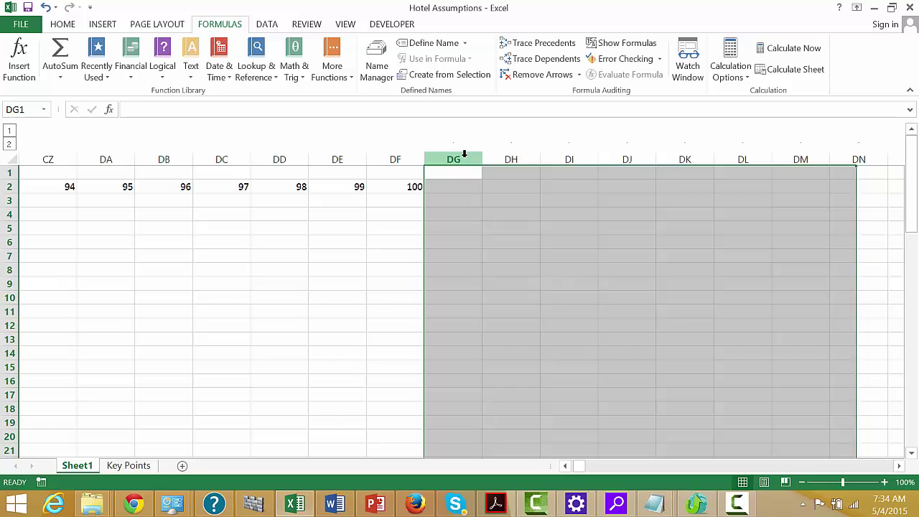
{"action": "key", "text": "shift+alt+Right"}
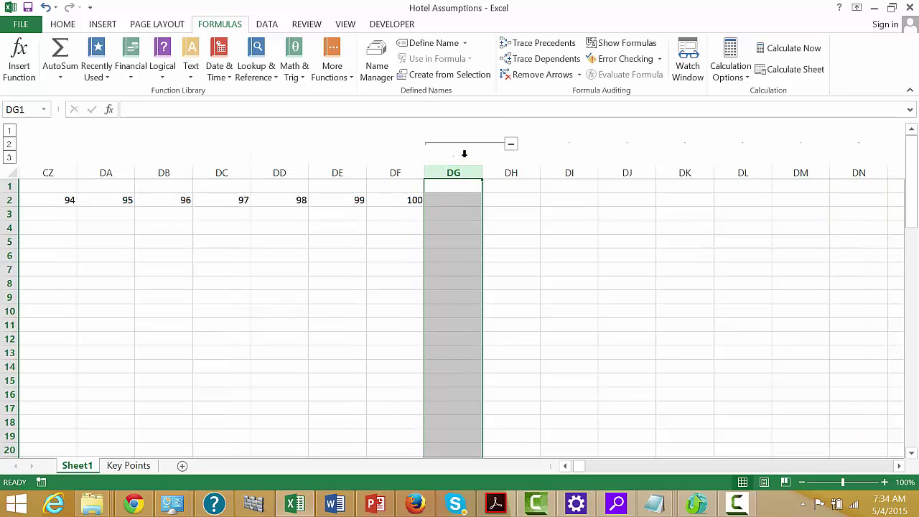
{"action": "key", "text": "shift+alt+Left"}
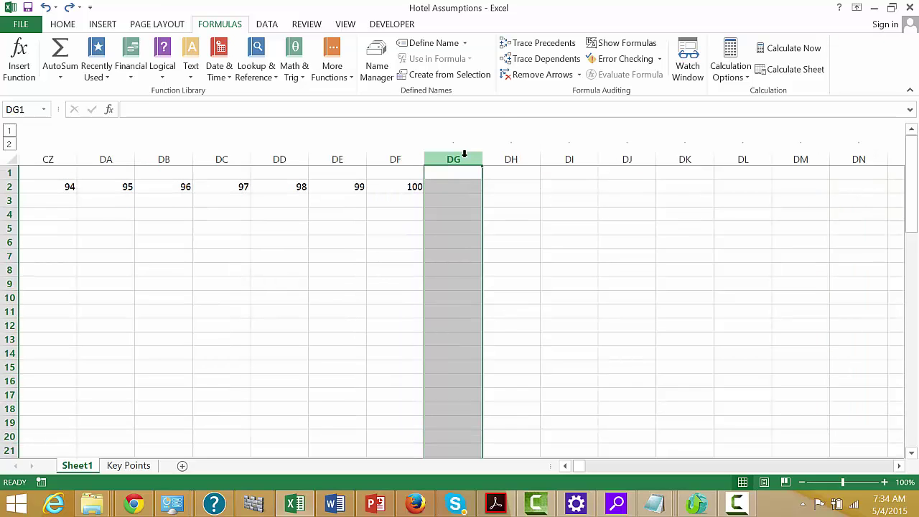
{"action": "key", "text": "ctrl+shift+Right"}
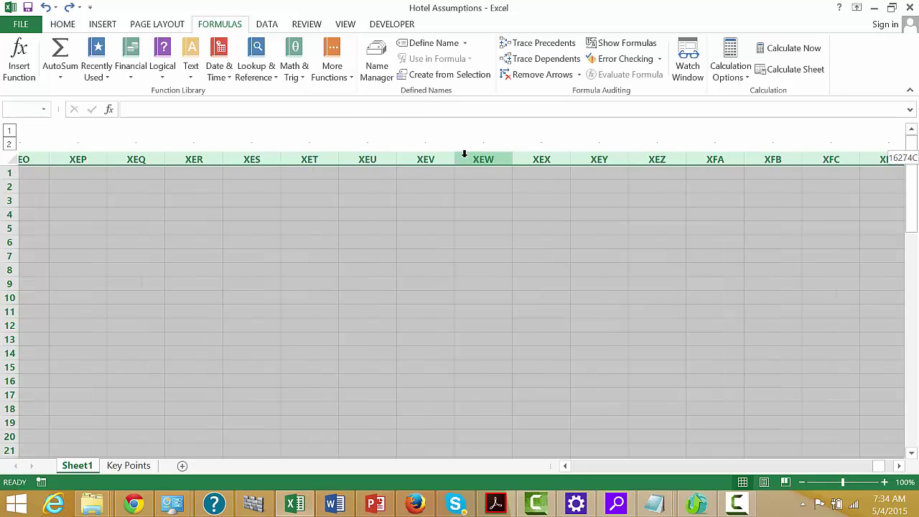
{"action": "key", "text": "shift+alt+Left"}
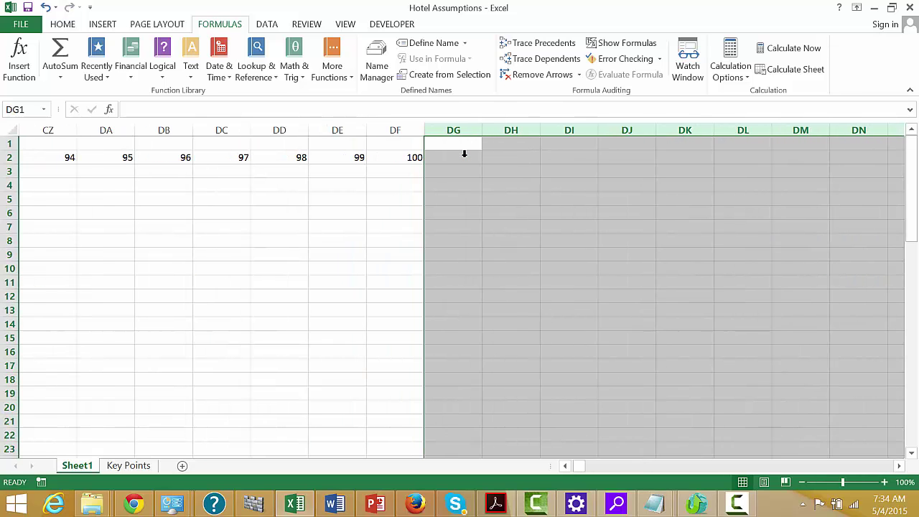
Open the Generic Macros workbook from the 12. Excel Utilities (fm) folder and return to the Hotel Assumptions workbook.
{"action": "key", "text": "Left"}
{"action": "key", "text": "Left"}
{"action": "key", "text": "Down"}
{"action": "key", "text": "Down"}
{"action": "key", "text": "ctrl+Left"}
{"action": "key", "text": "Right"}
{"action": "key", "text": "Right"}
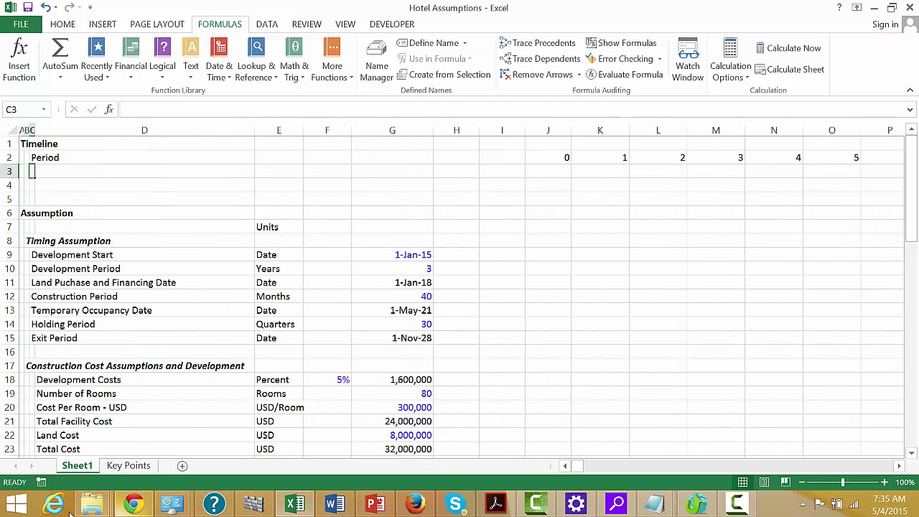
{"action": "left_click", "coordinate": [96, 507]}
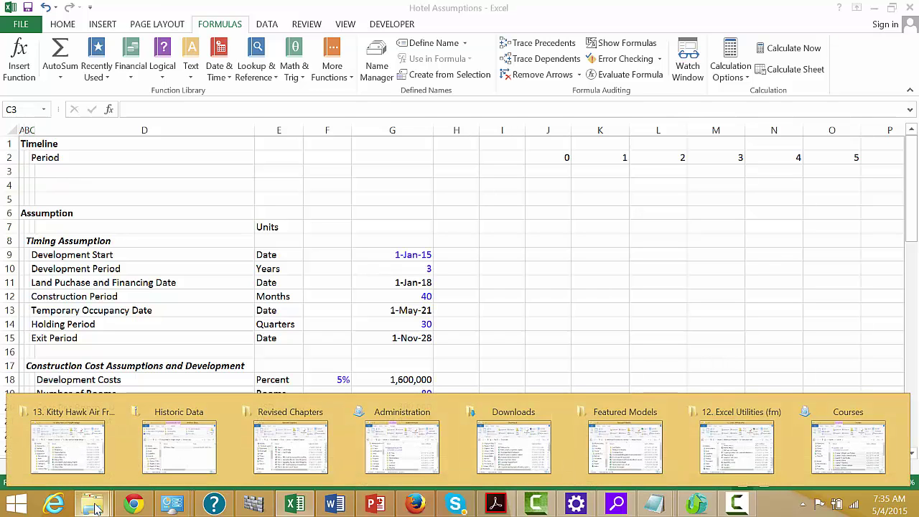
{"action": "left_click", "coordinate": [740, 454]}
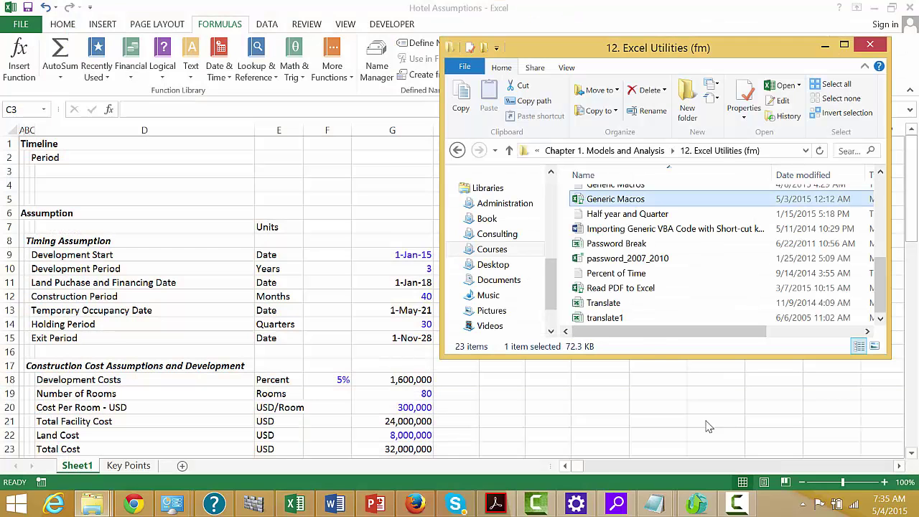
{"action": "double_click", "coordinate": [607, 201]}
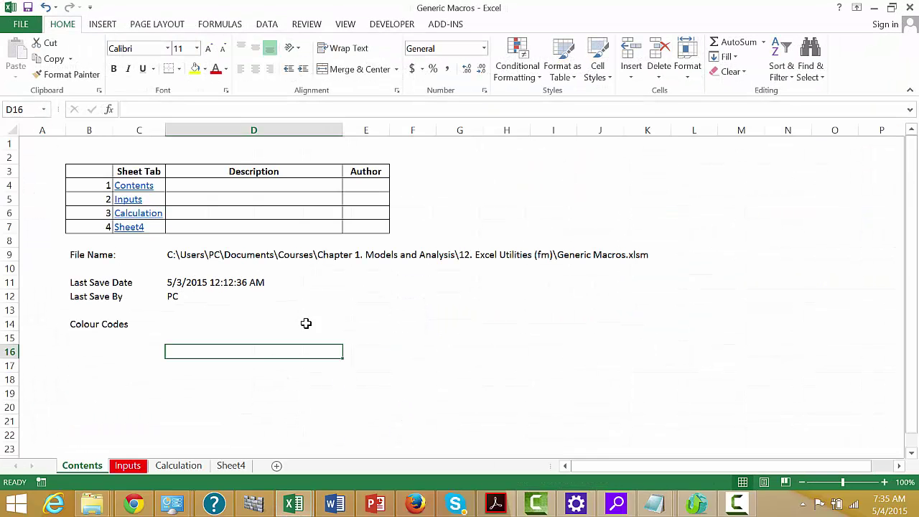
{"action": "key", "text": "ctrl+Tab"}
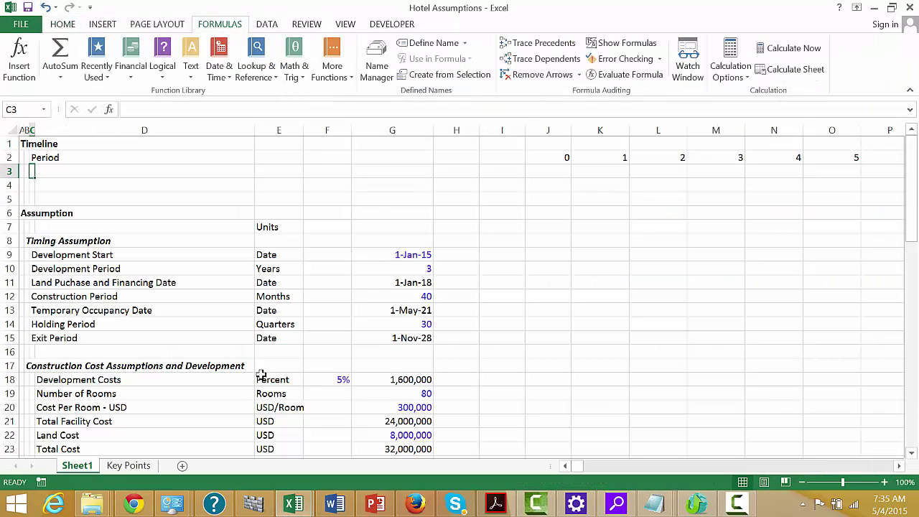
Enter 100 in J3 and try copying it rightward through the last period column, DF.
{"action": "key", "text": "Right"}
{"action": "key", "text": "Right"}
{"action": "key", "text": "Right"}
{"action": "key", "text": "Right"}
{"action": "key", "text": "Right"}
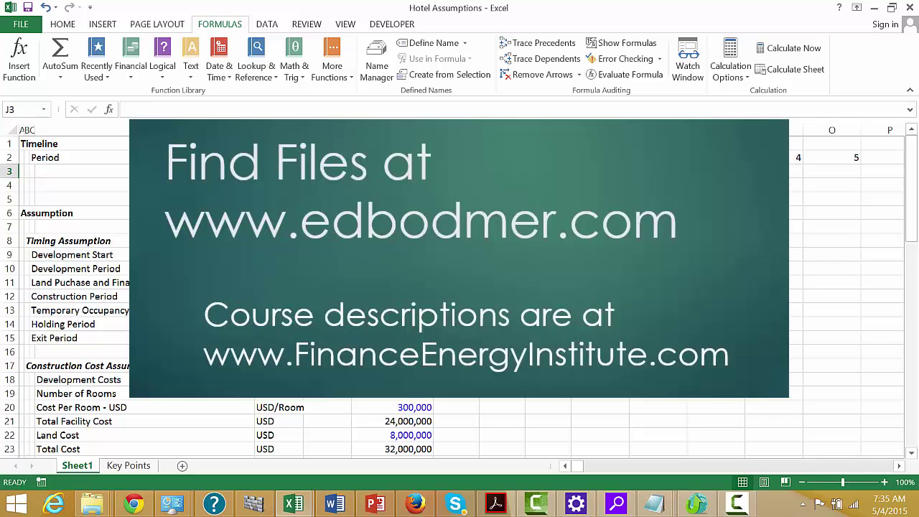
{"action": "type", "text": "100"}
{"action": "key", "text": "Return"}
{"action": "key", "text": "Up"}
{"action": "key", "text": "ctrl+shift+Right"}
{"action": "key", "text": "ctrl+r"}
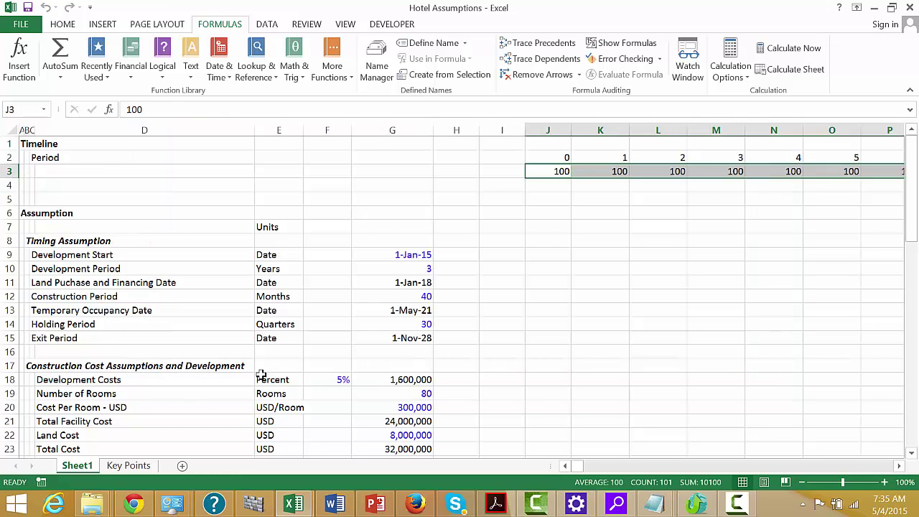
Clear the test values across row 3, from J3 through DF3.
{"action": "key", "text": "Right"}
{"action": "key", "text": "ctrl+Right"}
{"action": "key", "text": "Right"}
{"action": "key", "text": "Left"}
{"action": "key", "text": "ctrl+shift+Left"}
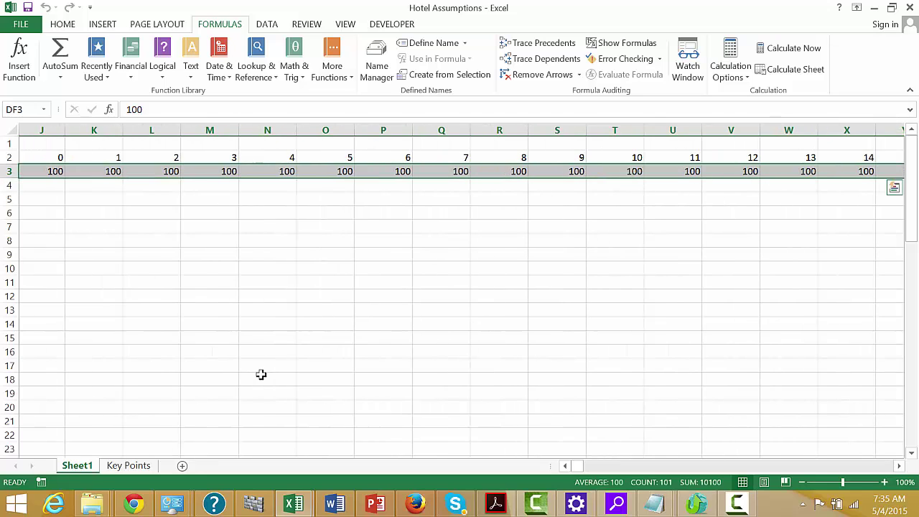
{"action": "key", "text": "Delete"}
Label timeline row 3 "Development Period" in C3.
{"action": "key", "text": "Left"}
{"action": "key", "text": "Left"}
{"action": "key", "text": "Left"}
{"action": "key", "text": "ctrl+Left"}
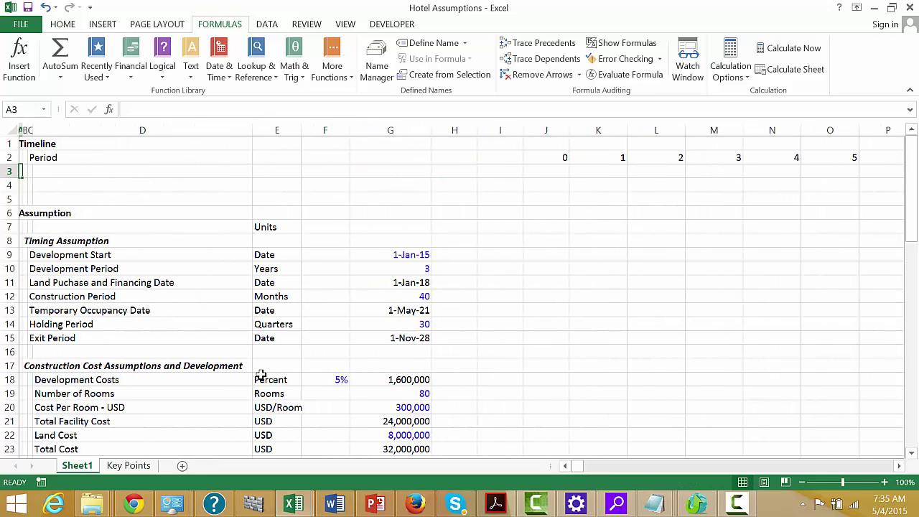
{"action": "key", "text": "Right"}
{"action": "key", "text": "Right"}
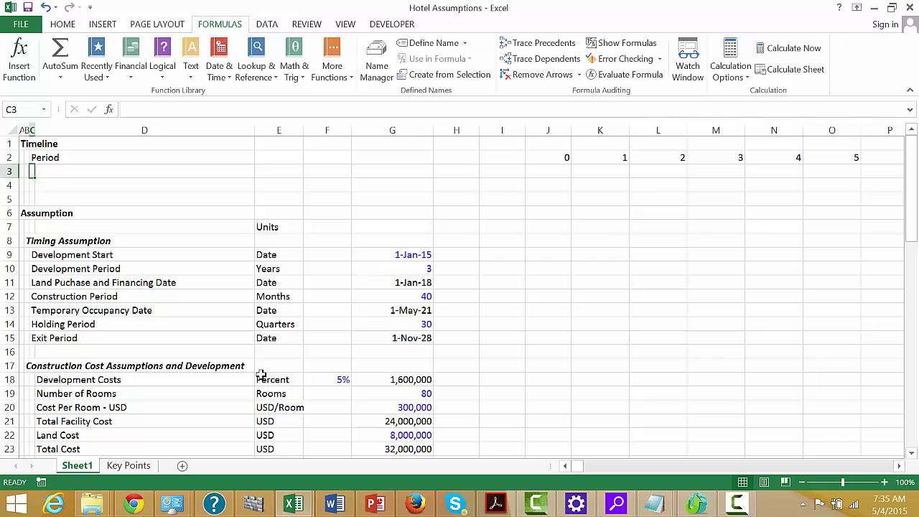
{"action": "type", "text": "Develo"}
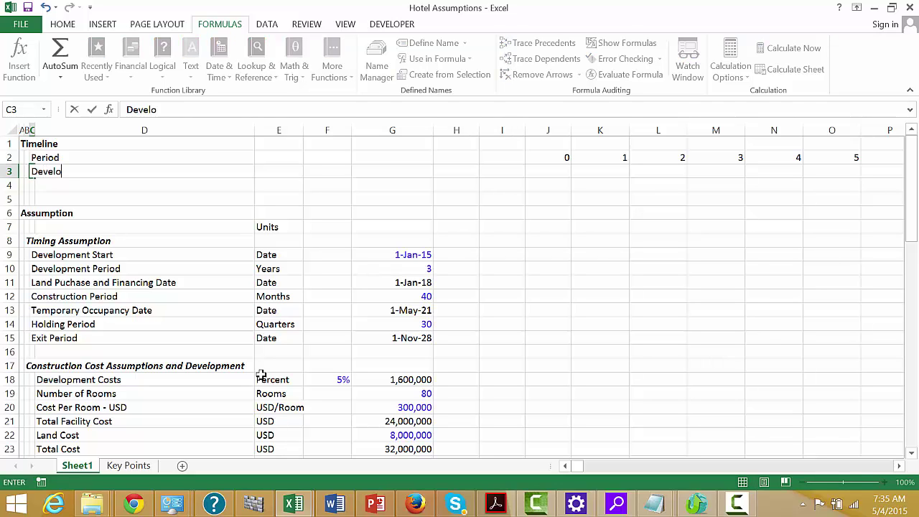
{"action": "type", "text": "pment PEriod"}
{"action": "key", "text": "Return"}
Insert two blank rows at row 4, directly below the Development Period label.
{"action": "key", "text": "shift+space"}
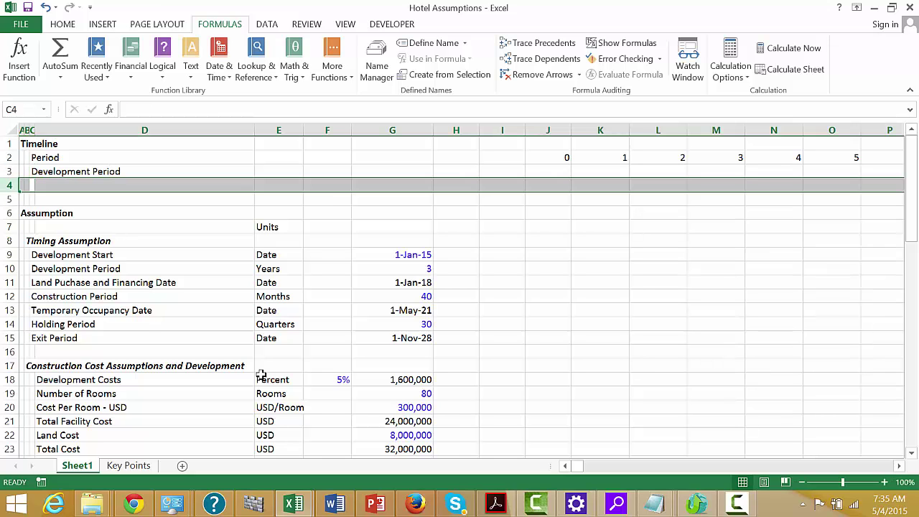
{"action": "key", "text": "ctrl+shift+plus"}
{"action": "key", "text": "ctrl+shift+plus"}
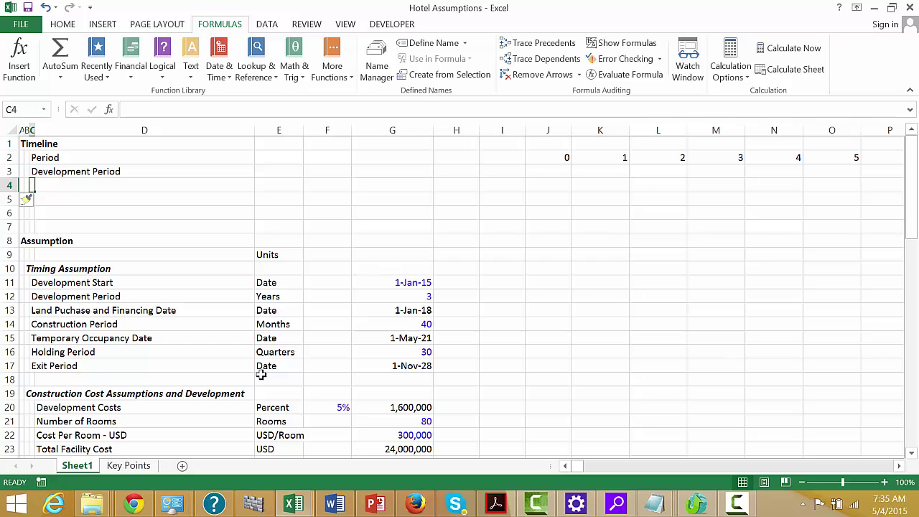
Label timeline row 4 "Construction Period" in C4.
{"action": "type", "text": "Constru"}
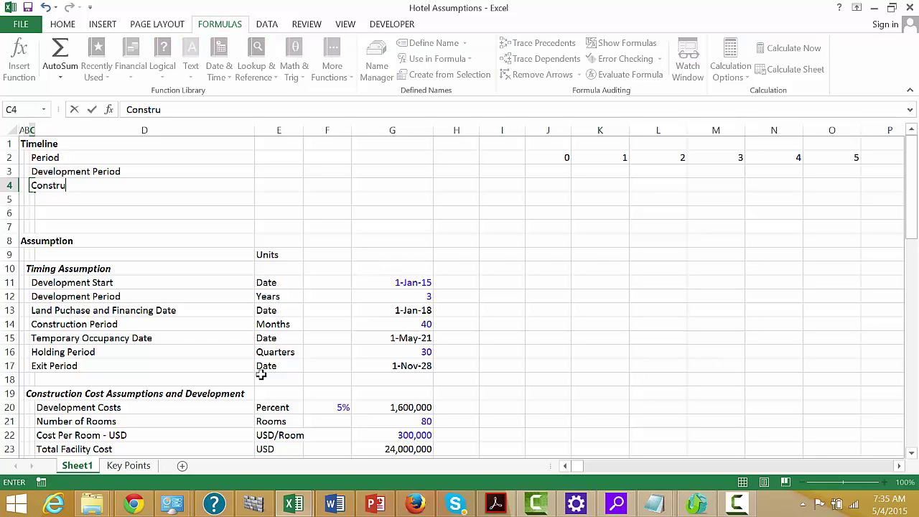
{"action": "key", "text": "BackSpace"}
{"action": "key", "text": "BackSpace"}
{"action": "key", "text": "BackSpace"}
{"action": "type", "text": "truction PEro"}
{"action": "key", "text": "BackSpace"}
{"action": "key", "text": "BackSpace"}
{"action": "key", "text": "BackSpace"}
{"action": "type", "text": "eriod"}
{"action": "key", "text": "Return"}
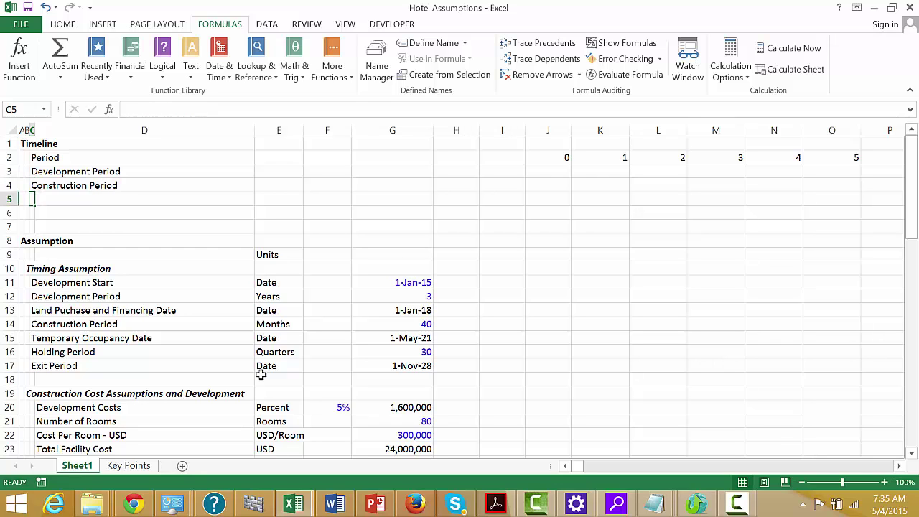
Add the timeline labels "Operating Periods" in C5 and "Exit Period" in C6.
{"action": "type", "text": "Operat"}
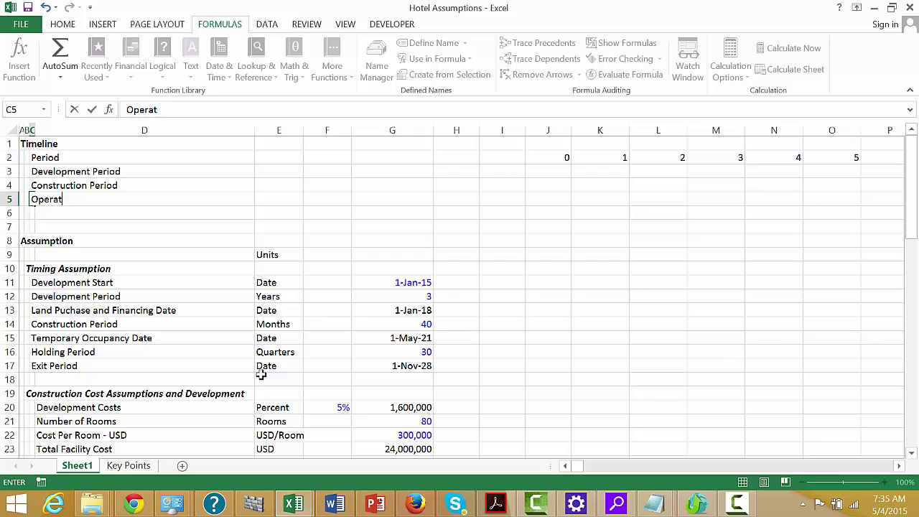
{"action": "type", "text": "ing PEriods"}
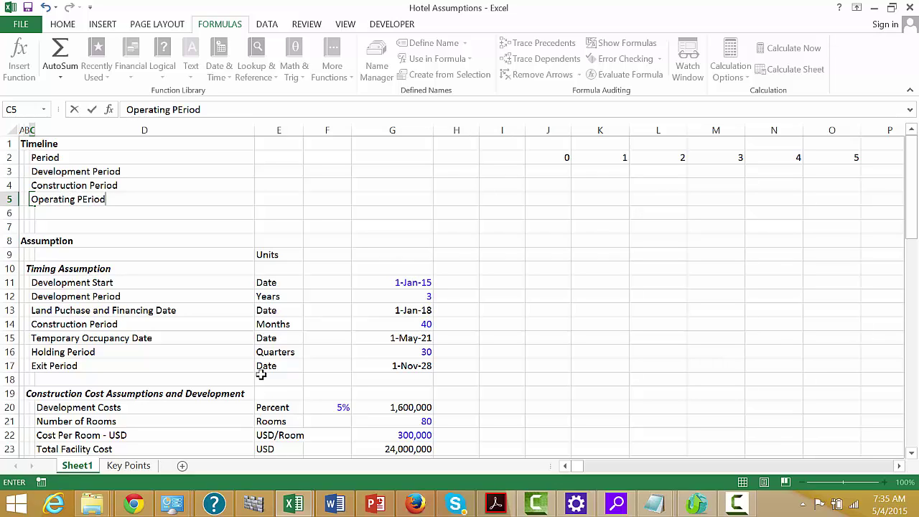
{"action": "key", "text": "Return"}
{"action": "key", "text": "Up"}
{"action": "key", "text": "Down"}
{"action": "type", "text": "Ex"}
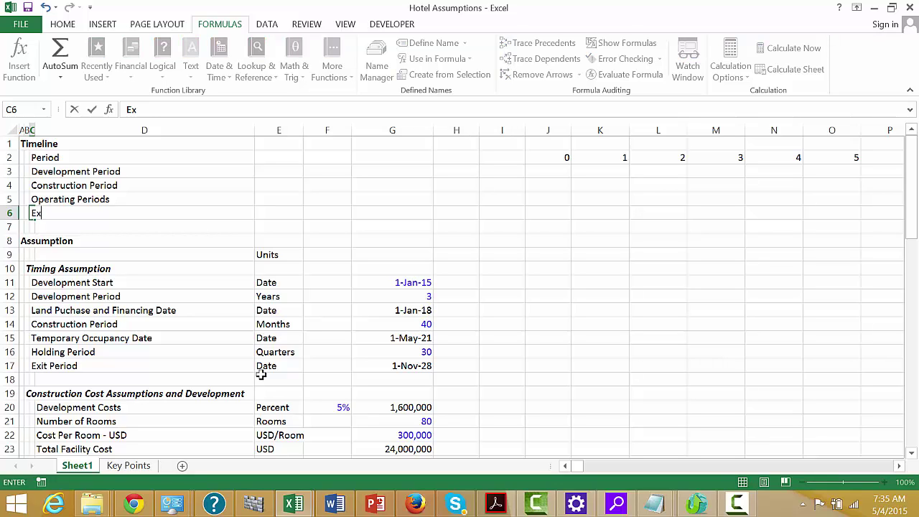
{"action": "type", "text": "it Period"}
{"action": "key", "text": "Return"}
Insert one more blank row at row 7 between the timeline labels and the Assumption section.
{"action": "left_click", "coordinate": [10, 227]}
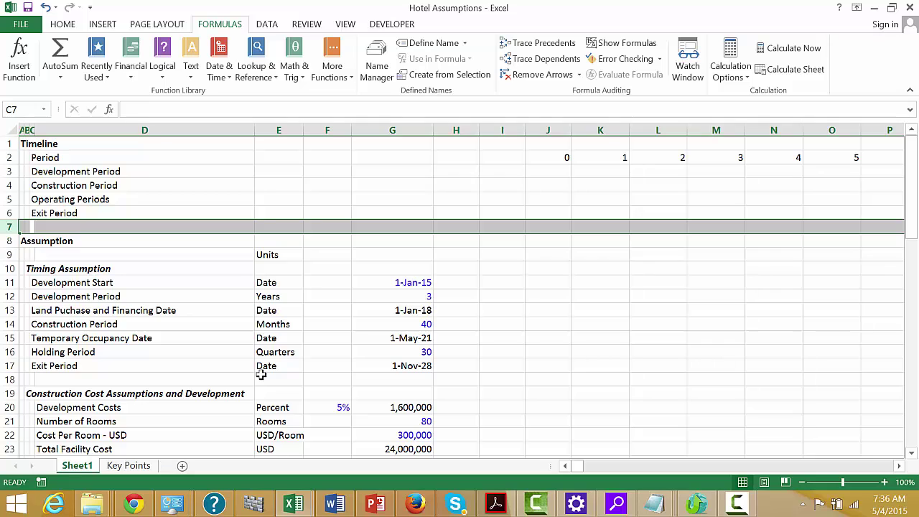
{"action": "key", "text": "ctrl+shift+plus"}
{"action": "key", "text": "Up"}
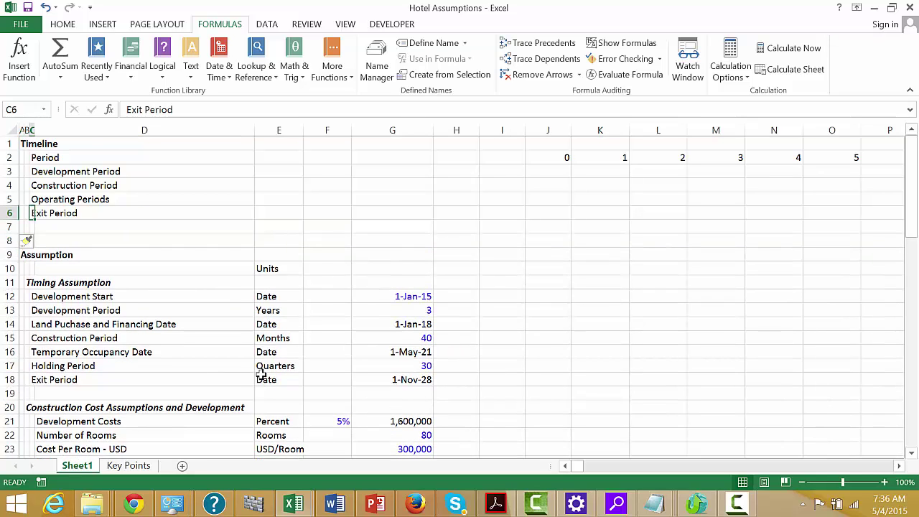
Enter the column heading "Start" in H2 of the timeline.
{"action": "key", "text": "Up"}
{"action": "key", "text": "Up"}
{"action": "key", "text": "Up"}
{"action": "key", "text": "Up"}
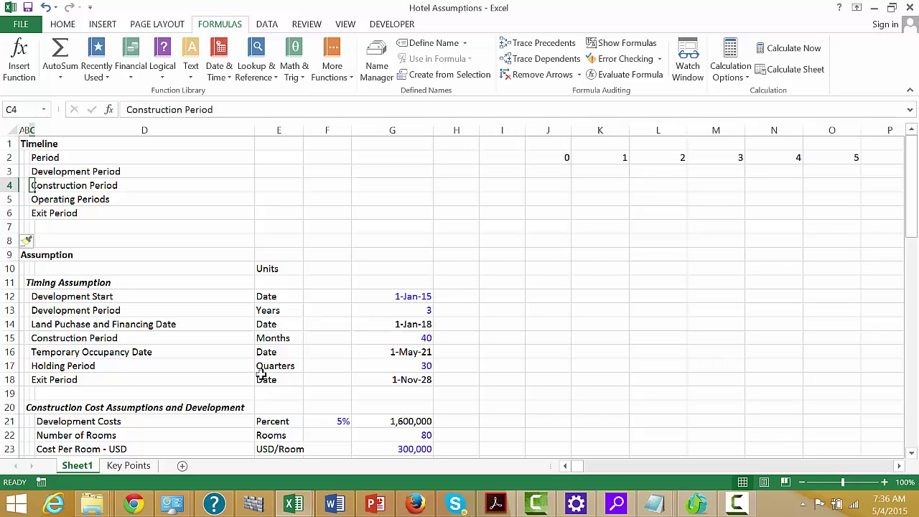
{"action": "key", "text": "Right"}
{"action": "key", "text": "Right"}
{"action": "key", "text": "Right"}
{"action": "key", "text": "Right"}
{"action": "key", "text": "Right"}
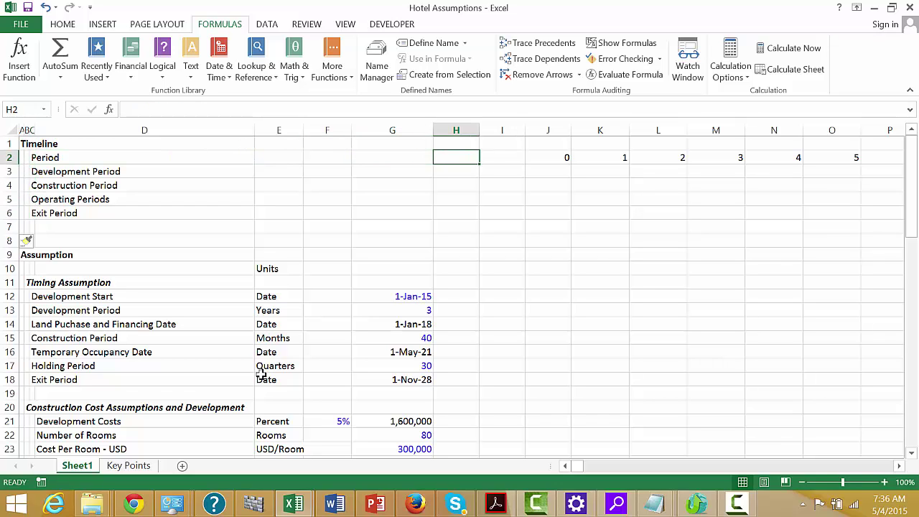
{"action": "key", "text": "Down"}
{"action": "key", "text": "Right"}
{"action": "key", "text": "Right"}
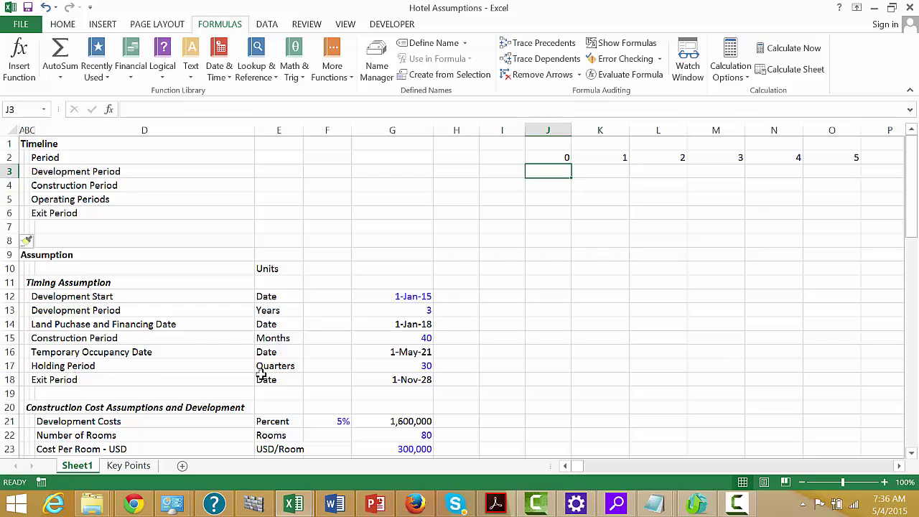
{"action": "key", "text": "Left"}
{"action": "key", "text": "Left"}
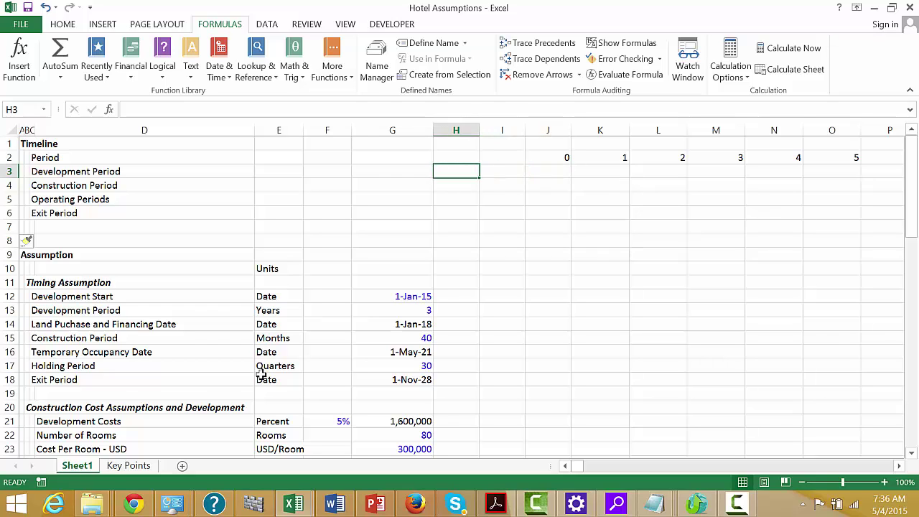
{"action": "type", "text": "="}
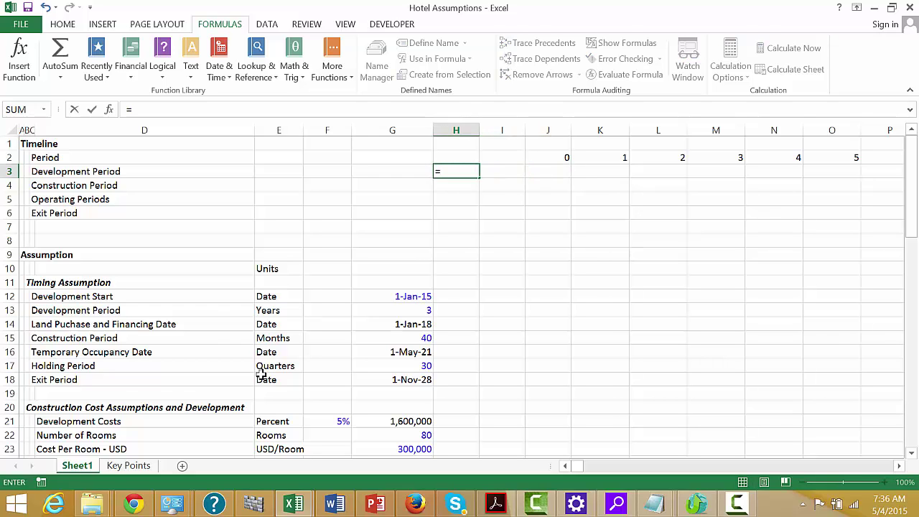
{"action": "key", "text": "Escape"}
{"action": "key", "text": "Up"}
{"action": "type", "text": "Start"}
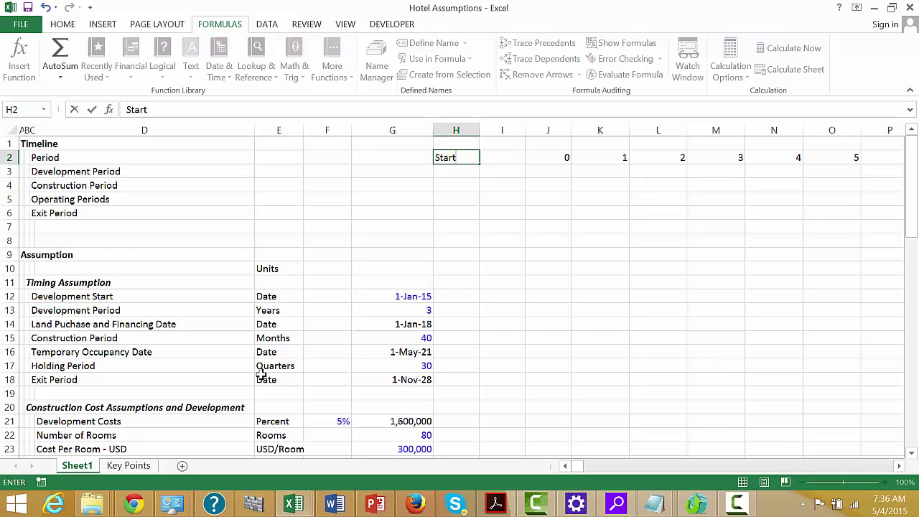
{"action": "key", "text": "Return"}
Link H3 in the timeline's Development Period row to the Development Period assumption in G13.
{"action": "type", "text": "="}
{"action": "key", "text": "Down"}
{"action": "key", "text": "Down"}
{"action": "key", "text": "Down"}
{"action": "key", "text": "Down"}
{"action": "key", "text": "Down"}
{"action": "key", "text": "Down"}
{"action": "key", "text": "Down"}
{"action": "key", "text": "Down"}
{"action": "key", "text": "Down"}
{"action": "key", "text": "Down"}
{"action": "key", "text": "Left"}
{"action": "key", "text": "Down"}
{"action": "key", "text": "Up"}
{"action": "key", "text": "Return"}
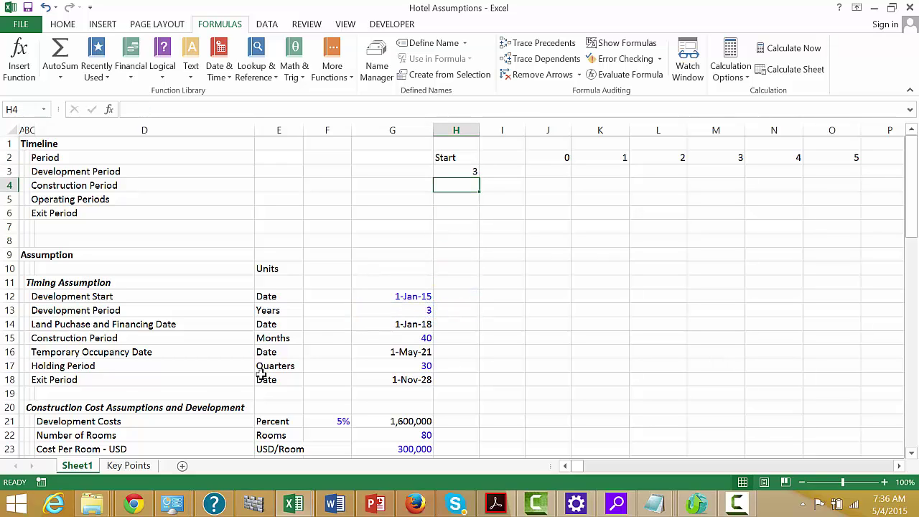
Set the Construction Period start in H4 to H3 plus the Construction Period months assumption in G15.
{"action": "type", "text": "="}
{"action": "key", "text": "Up"}
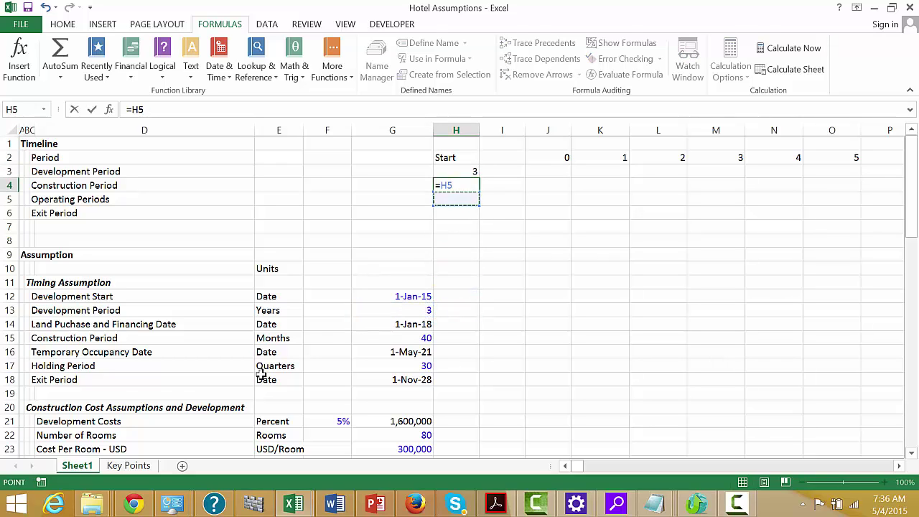
{"action": "type", "text": "+"}
{"action": "key", "text": "Down"}
{"action": "key", "text": "Down"}
{"action": "key", "text": "Down"}
{"action": "key", "text": "Down"}
{"action": "key", "text": "Down"}
{"action": "key", "text": "Down"}
{"action": "key", "text": "Down"}
{"action": "key", "text": "Down"}
{"action": "key", "text": "Down"}
{"action": "key", "text": "Down"}
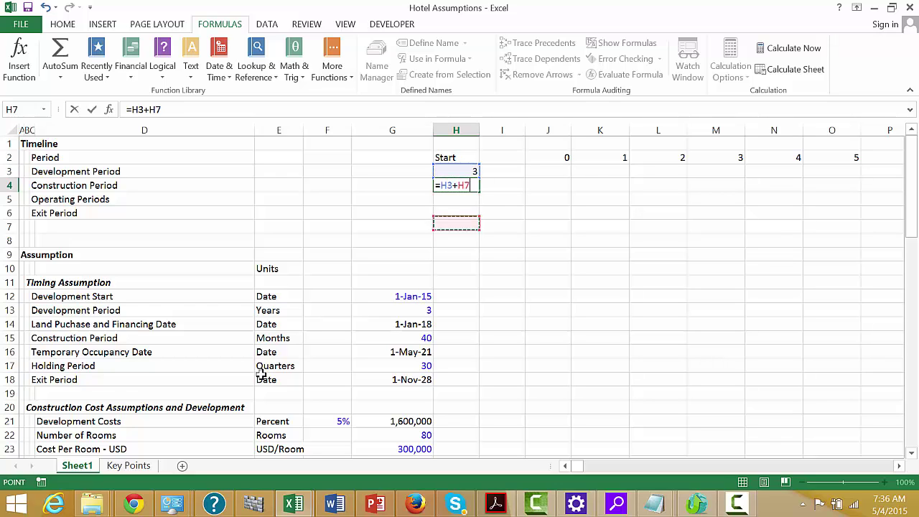
{"action": "key", "text": "Down"}
{"action": "key", "text": "Down"}
{"action": "key", "text": "Up"}
{"action": "key", "text": "Left"}
{"action": "key", "text": "Return"}
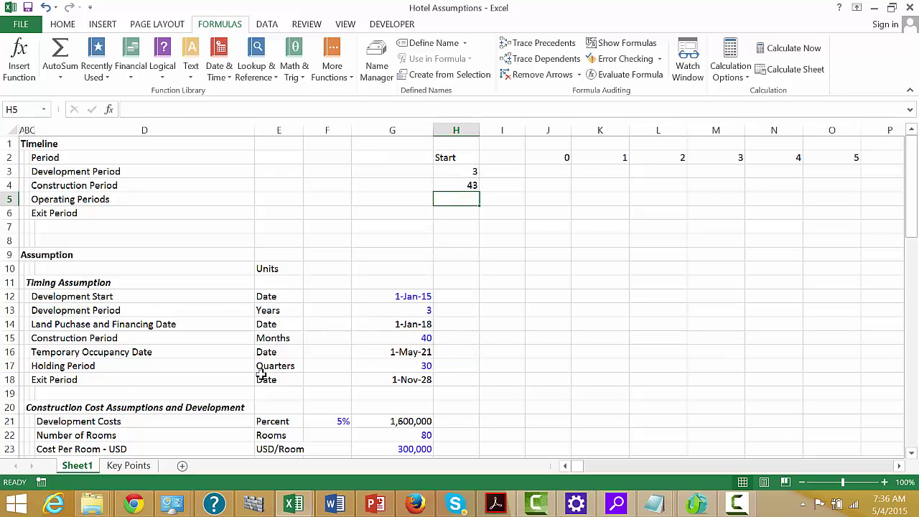
Set the Operating Periods start in H5 to H4 plus the Holding Period quarters assumption in G17.
{"action": "type", "text": "="}
{"action": "key", "text": "Down"}
{"action": "key", "text": "Up"}
{"action": "key", "text": "Up"}
{"action": "type", "text": "+"}
{"action": "key", "text": "Down"}
{"action": "key", "text": "Down"}
{"action": "key", "text": "Down"}
{"action": "key", "text": "Down"}
{"action": "key", "text": "Down"}
{"action": "key", "text": "Down"}
{"action": "key", "text": "Down"}
{"action": "key", "text": "Down"}
{"action": "key", "text": "Down"}
{"action": "key", "text": "Down"}
{"action": "key", "text": "Down"}
{"action": "key", "text": "Down"}
{"action": "key", "text": "Left"}
{"action": "key", "text": "Return"}
Enter the column heading "Period" in I2 beside the "Start" heading.
{"action": "key", "text": "Up"}
{"action": "key", "text": "Up"}
{"action": "key", "text": "Up"}
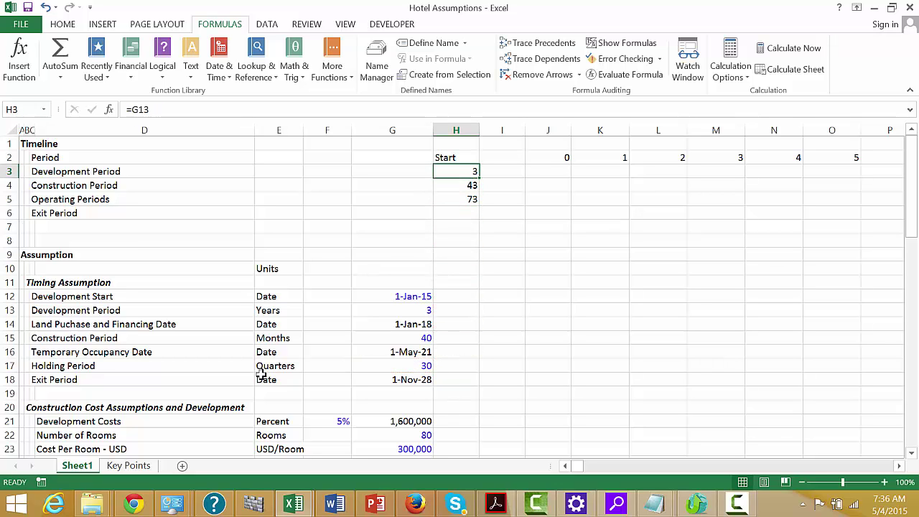
{"action": "key", "text": "Right"}
{"action": "key", "text": "Up"}
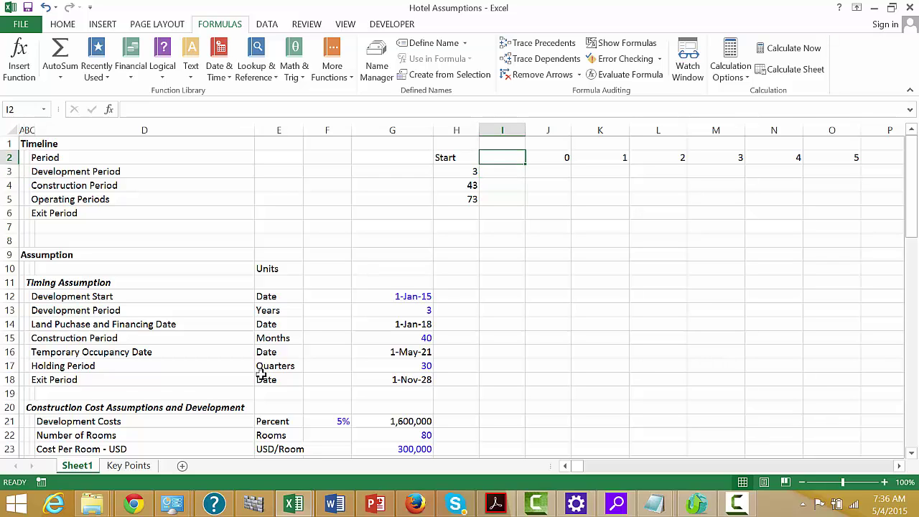
{"action": "type", "text": "Period"}
{"action": "key", "text": "Return"}
Insert a blank column at J, between the "Period" heading column and the period counter.
{"action": "key", "text": "Right"}
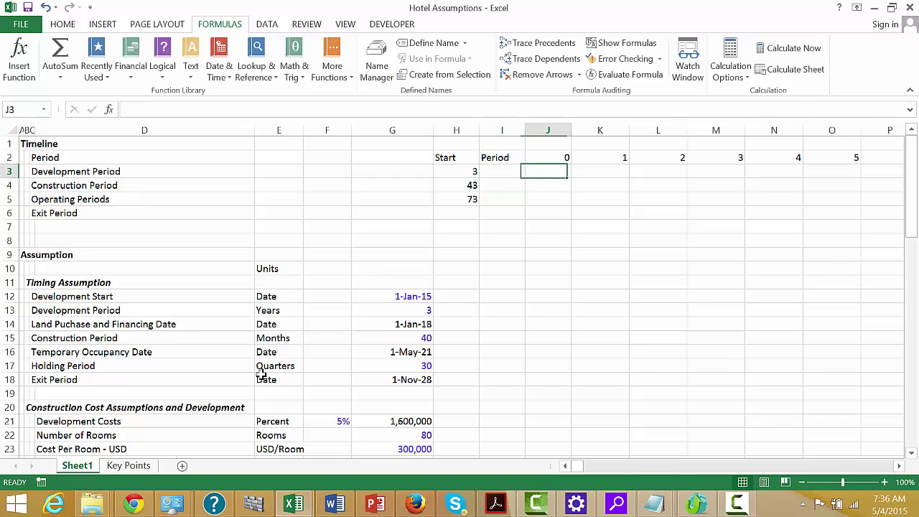
{"action": "key", "text": "ctrl+space"}
{"action": "key", "text": "ctrl+shift+plus"}
Enter the period lengths 12, 1 and 3 in I3:I5 for the development, construction and operating rows.
{"action": "key", "text": "Left"}
{"action": "key", "text": "Left"}
{"action": "key", "text": "Up"}
{"action": "key", "text": "Right"}
{"action": "key", "text": "Down"}
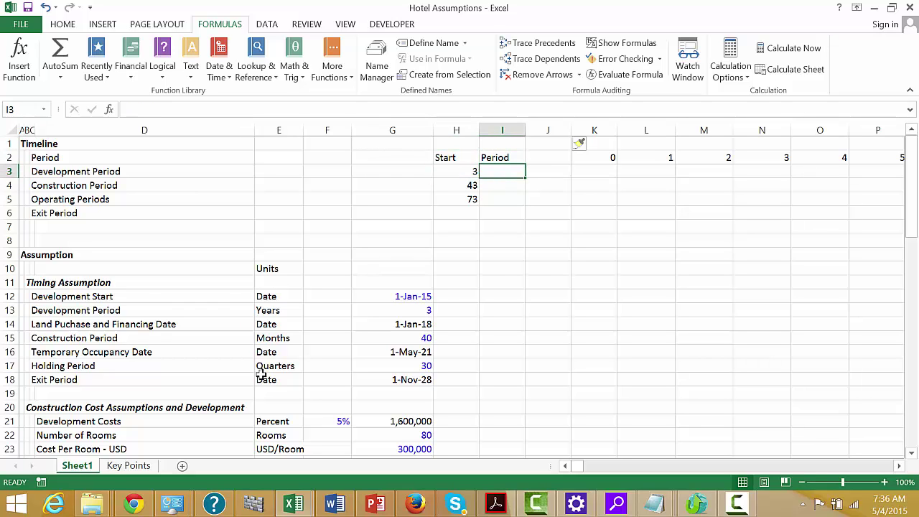
{"action": "type", "text": "12"}
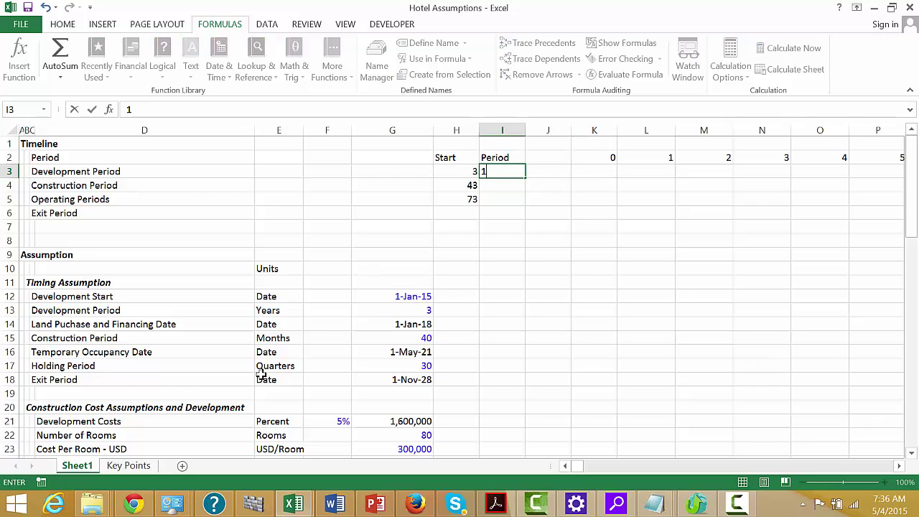
{"action": "key", "text": "Return"}
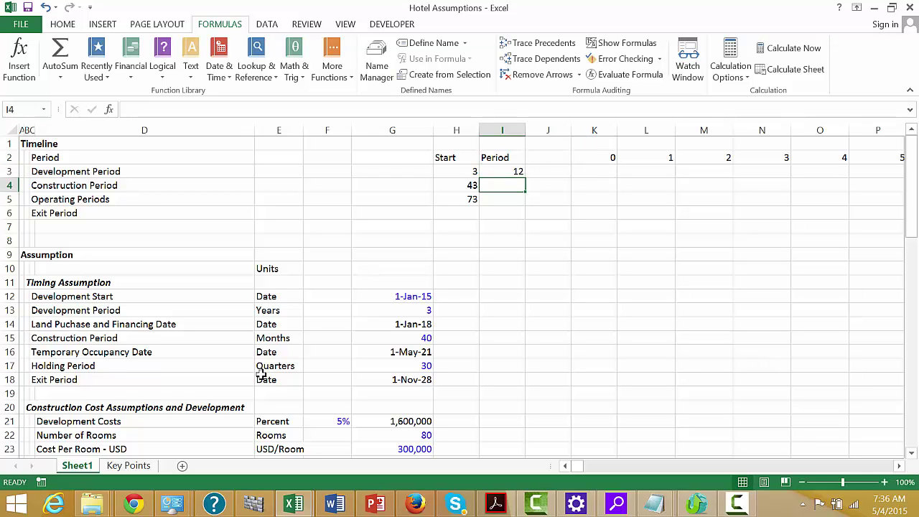
{"action": "type", "text": "1"}
{"action": "key", "text": "Return"}
{"action": "type", "text": "3"}
{"action": "key", "text": "Return"}
Enter the trial logical comparison =1=1 in L3, the Development Period cell under period 1.
{"action": "key", "text": "Up"}
{"action": "key", "text": "Up"}
{"action": "key", "text": "Up"}
{"action": "key", "text": "Right"}
{"action": "key", "text": "Right"}
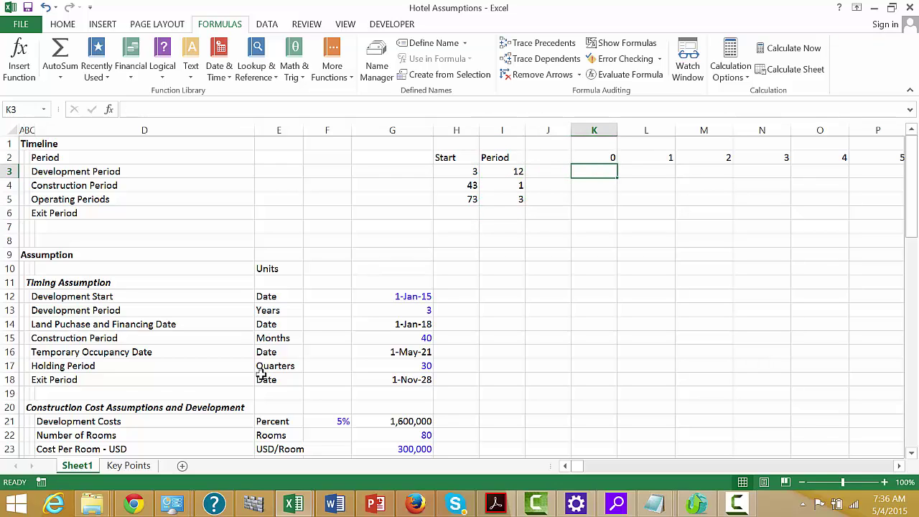
{"action": "key", "text": "Right"}
{"action": "type", "text": "="}
{"action": "key", "text": "Up"}
{"action": "key", "text": "Escape"}
{"action": "type", "text": "="}
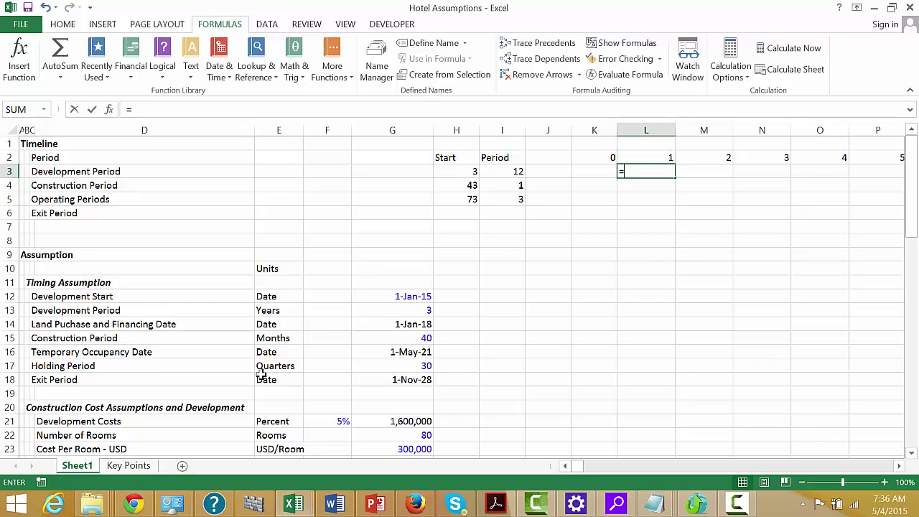
{"action": "key", "text": "Up"}
{"action": "type", "text": "=1"}
{"action": "key", "text": "Return"}
Replace the trial formula in L3 with a comparison against 0.
{"action": "key", "text": "Up"}
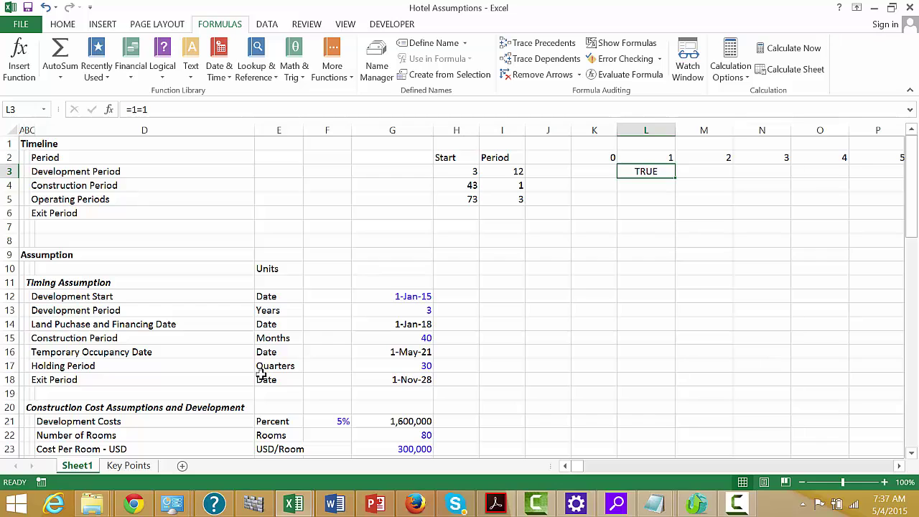
{"action": "type", "text": "="}
{"action": "key", "text": "Up"}
{"action": "type", "text": "=0"}
{"action": "key", "text": "Return"}
Enter the Development Period test =L2<=$H$3 in L3.
{"action": "key", "text": "Up"}
{"action": "type", "text": "="}
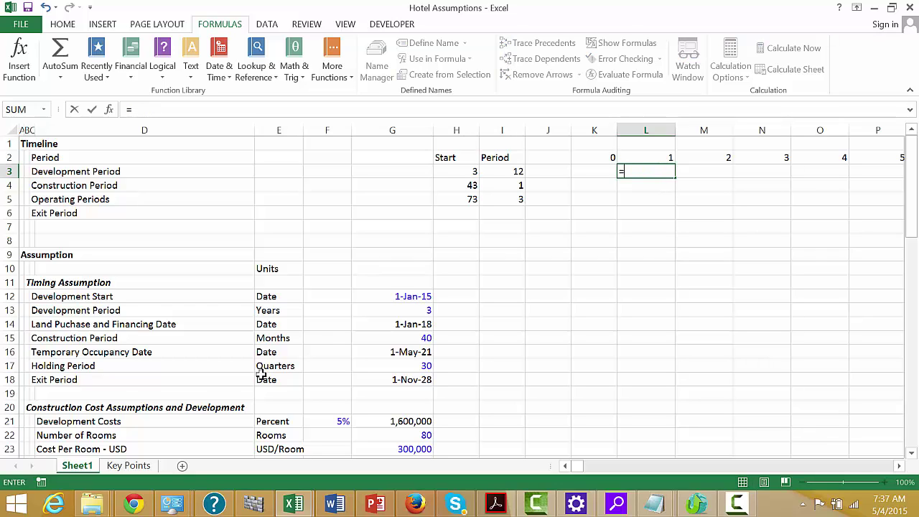
{"action": "key", "text": "Up"}
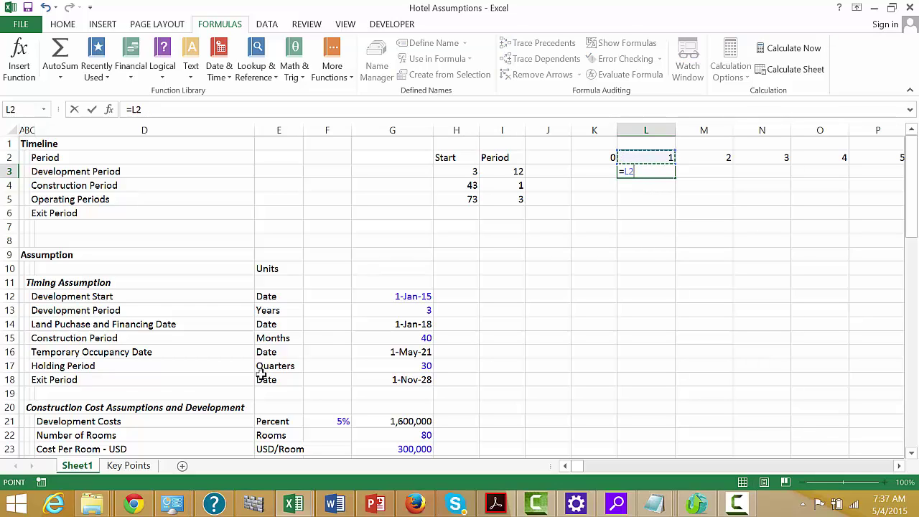
{"action": "type", "text": "<"}
{"action": "key", "text": "Left"}
{"action": "key", "text": "Right"}
{"action": "key", "text": "Right"}
{"action": "key", "text": "BackSpace"}
{"action": "key", "text": "BackSpace"}
{"action": "type", "text": "="}
{"action": "key", "text": "Left"}
{"action": "key", "text": "Left"}
{"action": "key", "text": "Left"}
{"action": "key", "text": "Left"}
{"action": "key", "text": "F4"}
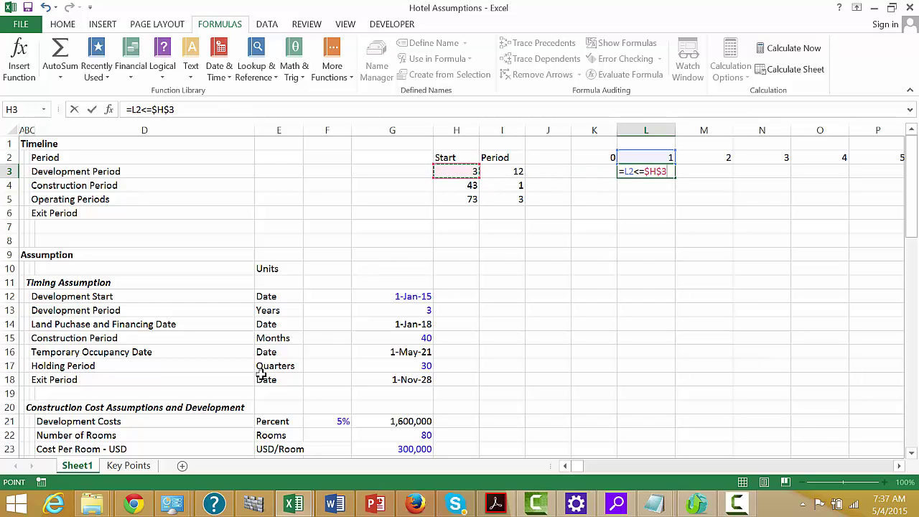
{"action": "key", "text": "Return"}
Fill the Development Period formula from L3 across the remaining timeline periods.
{"action": "key", "text": "Up"}
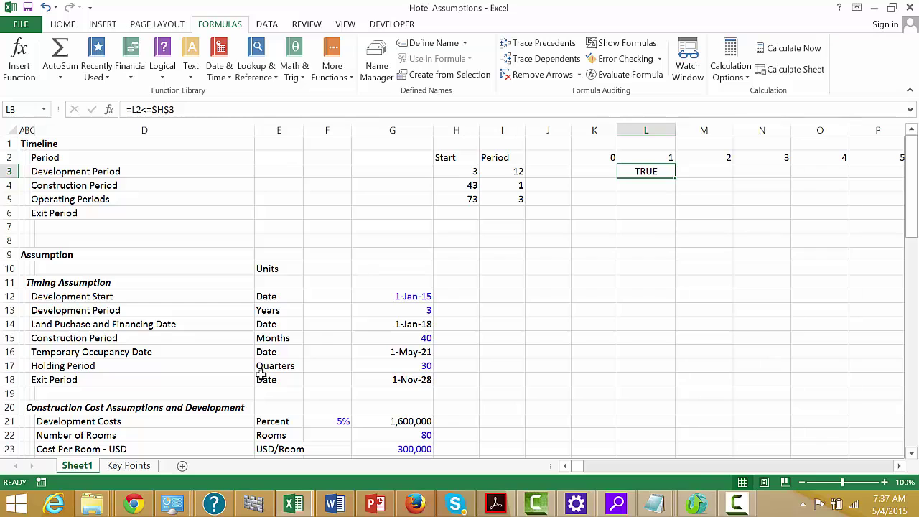
{"action": "key", "text": "ctrl+shift+Right"}
{"action": "key", "text": "ctrl+r"}
Enter the Construction Period test =AND(L2>$H$3,L2<=$H$4) in L4.
{"action": "key", "text": "Down"}
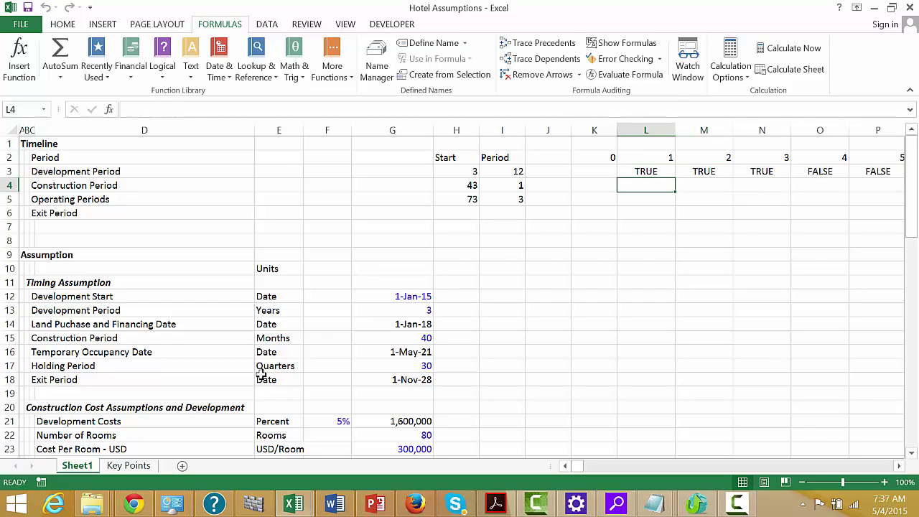
{"action": "type", "text": "="}
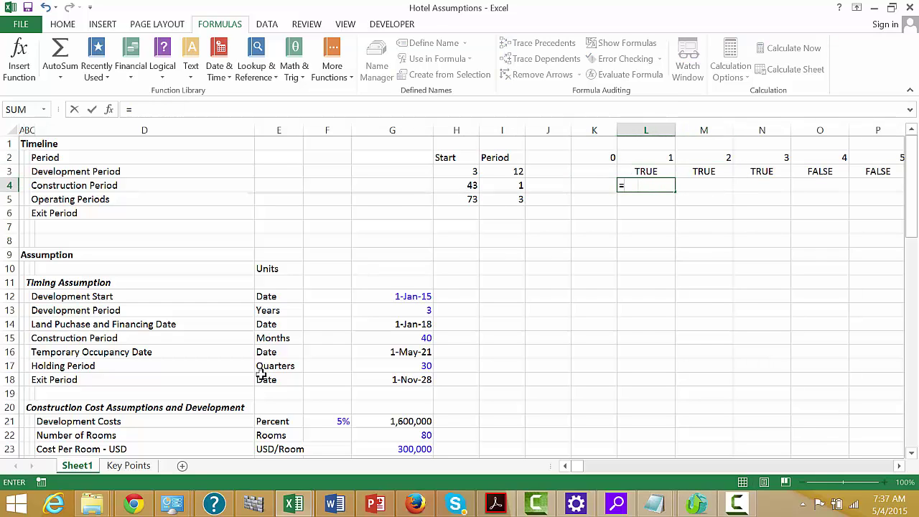
{"action": "type", "text": "and"}
{"action": "key", "text": "Tab"}
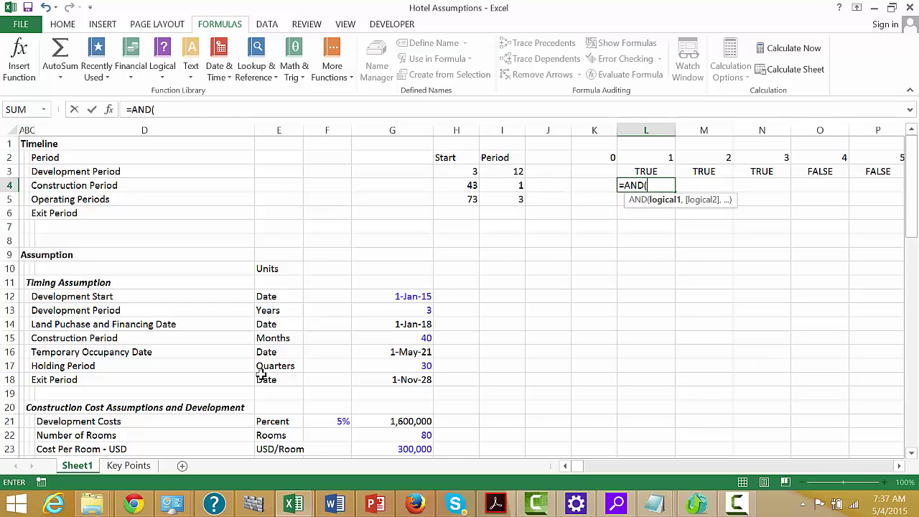
{"action": "key", "text": "Up"}
{"action": "key", "text": "Up"}
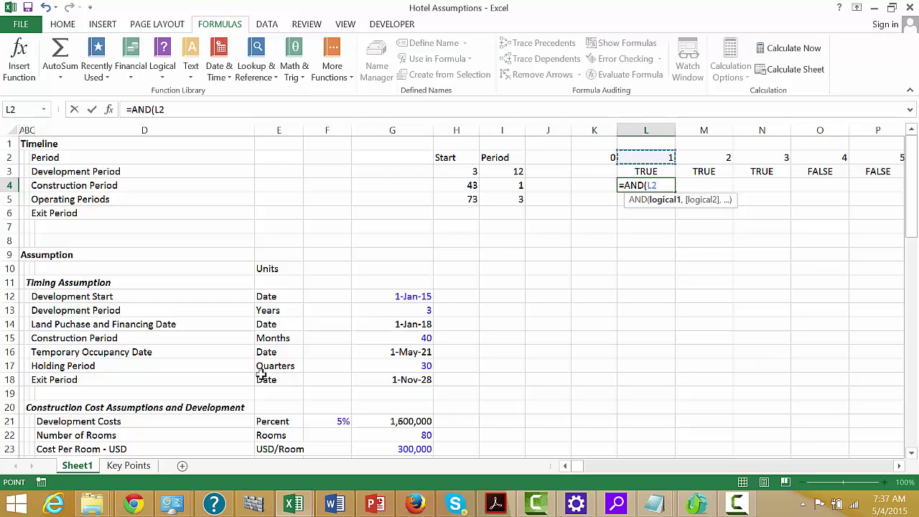
{"action": "type", "text": ">"}
{"action": "key", "text": "Left"}
{"action": "key", "text": "Left"}
{"action": "key", "text": "Left"}
{"action": "key", "text": "Left"}
{"action": "key", "text": "Up"}
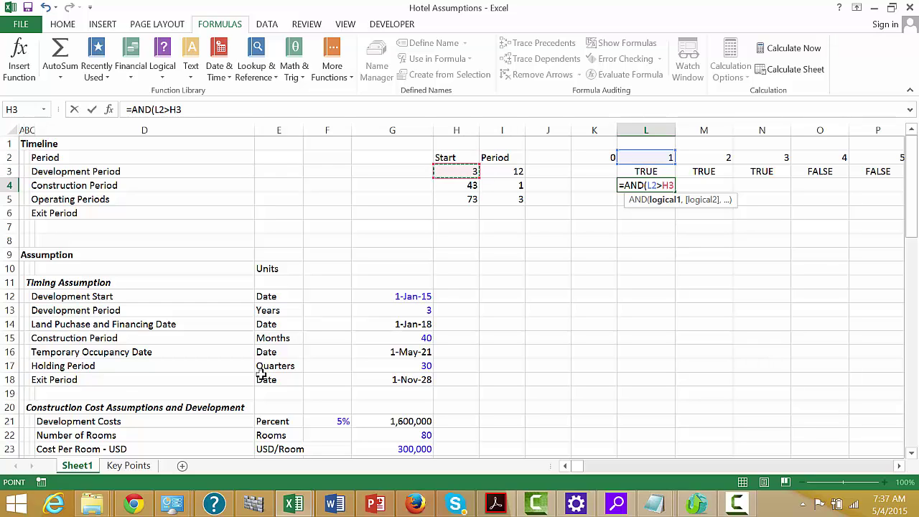
{"action": "key", "text": "F4"}
{"action": "type", "text": ","}
{"action": "key", "text": "Up"}
{"action": "type", "text": "<="}
{"action": "key", "text": "Left"}
{"action": "key", "text": "Left"}
{"action": "key", "text": "Left"}
{"action": "key", "text": "Left"}
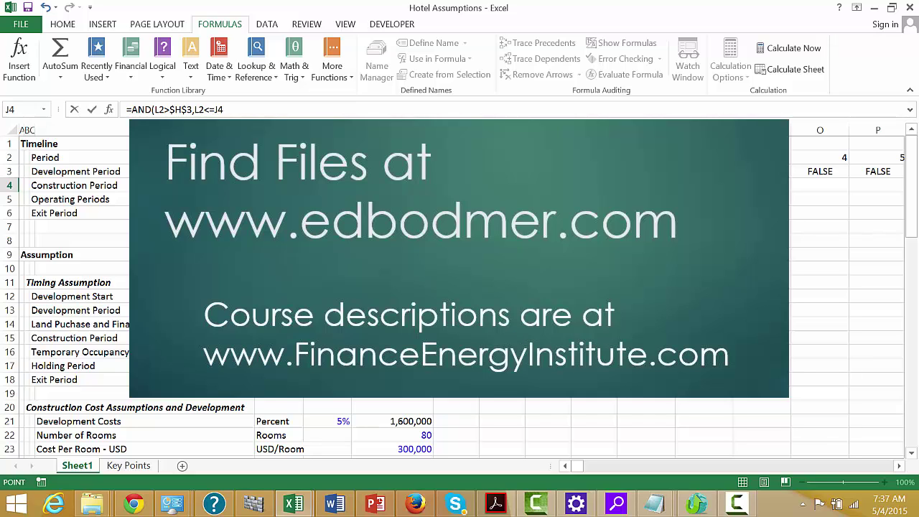
{"action": "key", "text": "F4"}
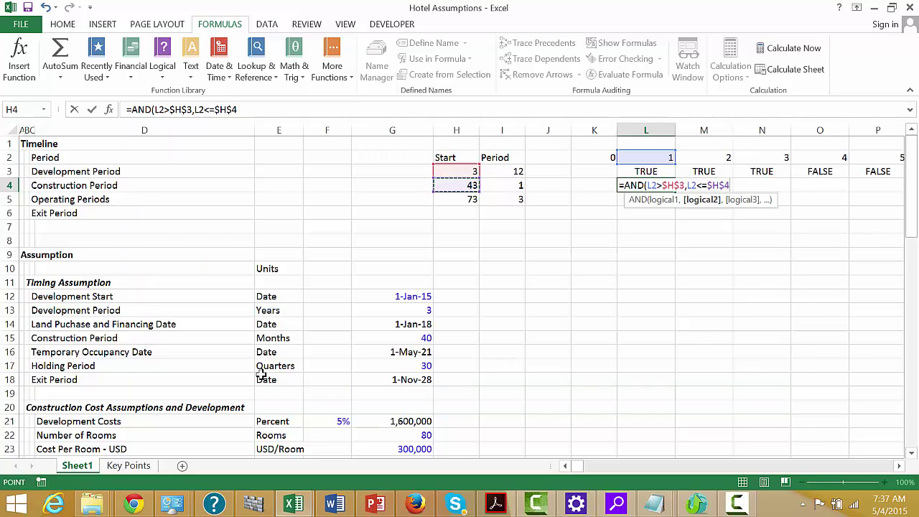
{"action": "key", "text": "Return"}
Fill the Construction Period formula from L4 across the remaining timeline periods.
{"action": "key", "text": "Up"}
{"action": "key", "text": "ctrl+shift+Right"}
{"action": "key", "text": "ctrl+r"}
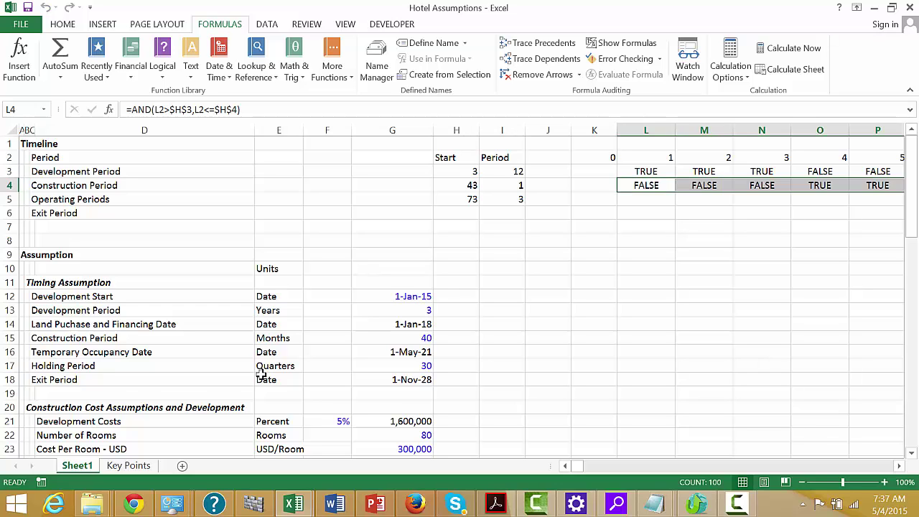
Enter the Operating Periods test =AND(L2>$H$4,L2<=$H$5) in L5.
{"action": "key", "text": "Down"}
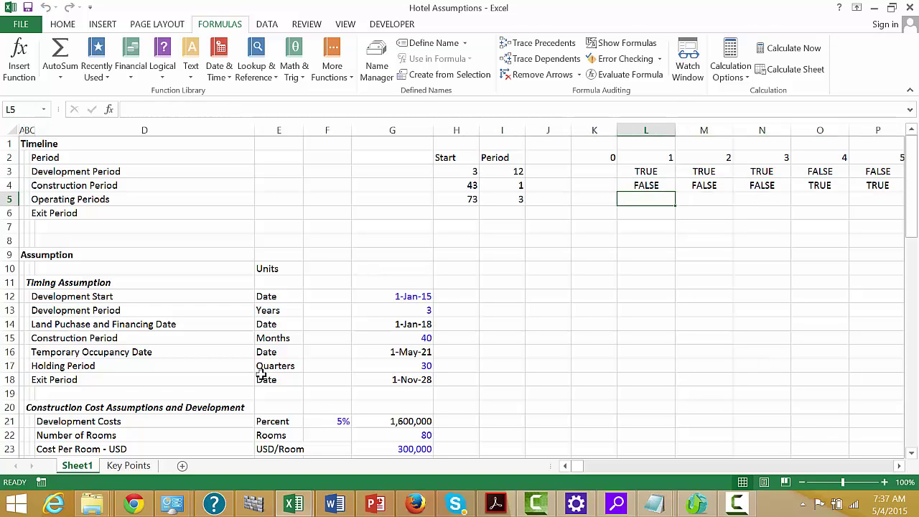
{"action": "type", "text": "=and("}
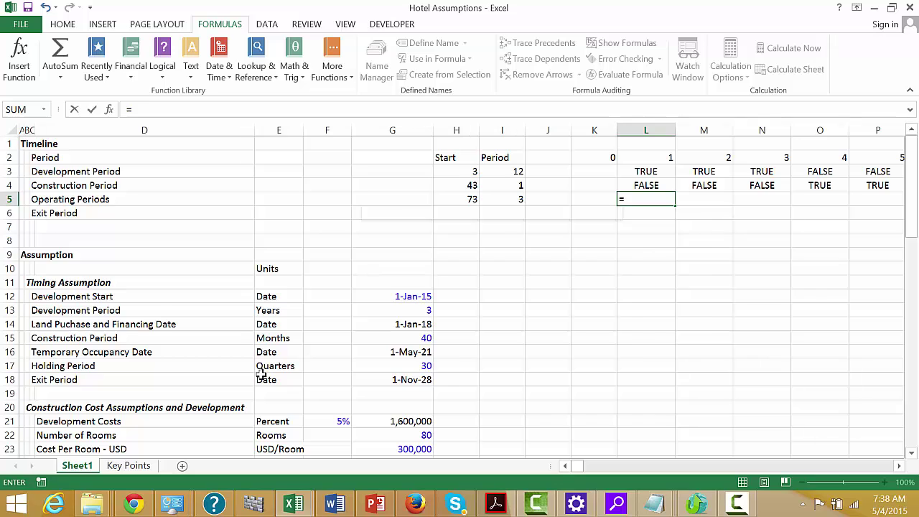
{"action": "key", "text": "Up"}
{"action": "key", "text": "Up"}
{"action": "key", "text": "Up"}
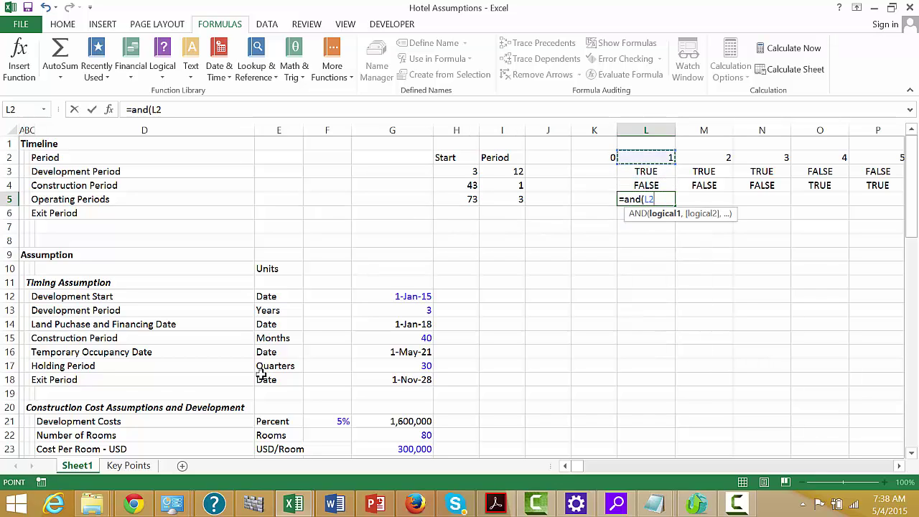
{"action": "type", "text": "<"}
{"action": "key", "text": "Left"}
{"action": "key", "text": "Left"}
{"action": "key", "text": "Left"}
{"action": "key", "text": "Left"}
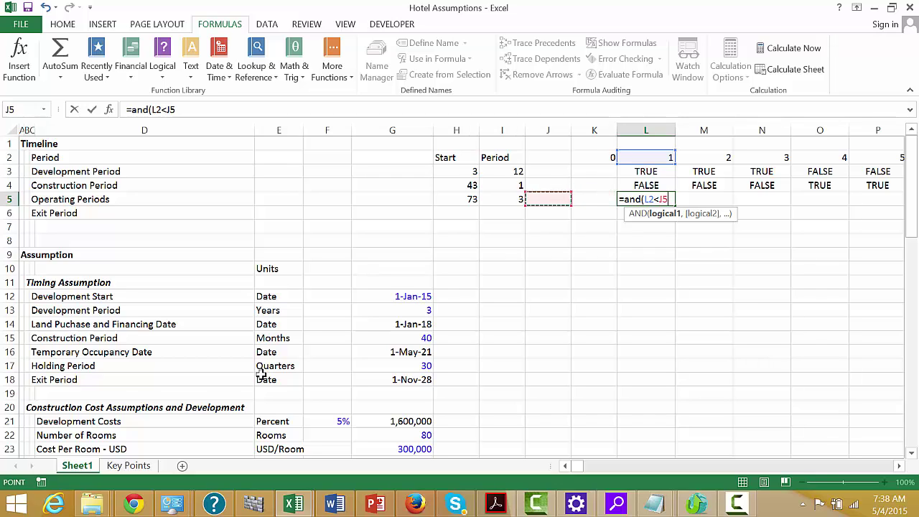
{"action": "key", "text": "Up"}
{"action": "key", "text": "F4"}
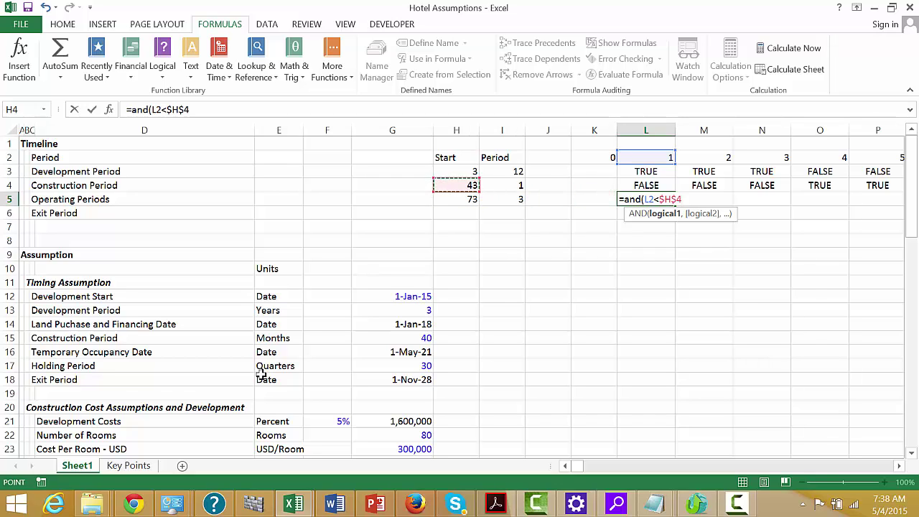
{"action": "type", "text": ","}
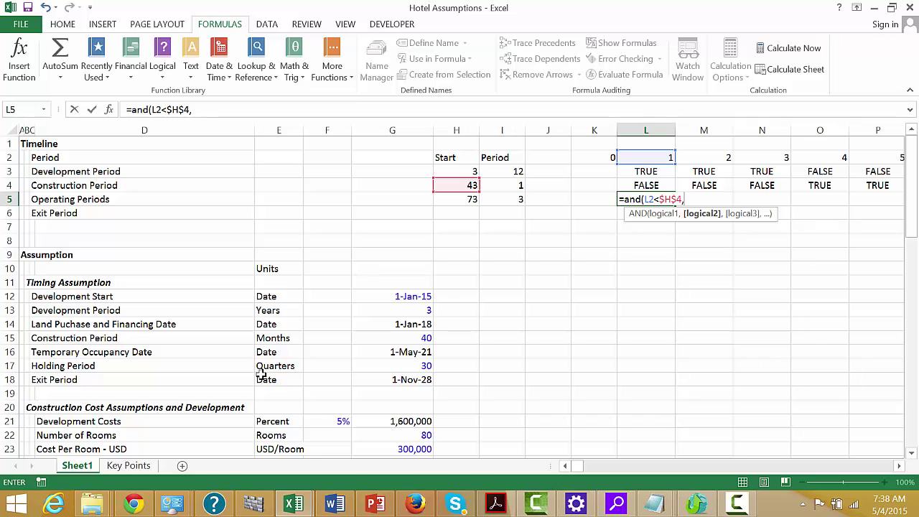
{"action": "key", "text": "Up"}
{"action": "key", "text": "Up"}
{"action": "key", "text": "Up"}
{"action": "type", "text": "<"}
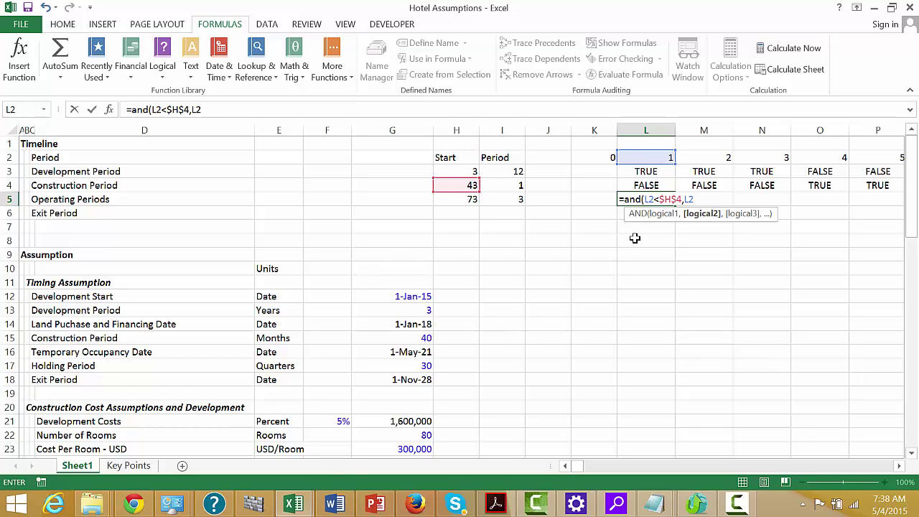
{"action": "left_click", "coordinate": [660, 199]}
{"action": "key", "text": "BackSpace"}
{"action": "type", "text": ">"}
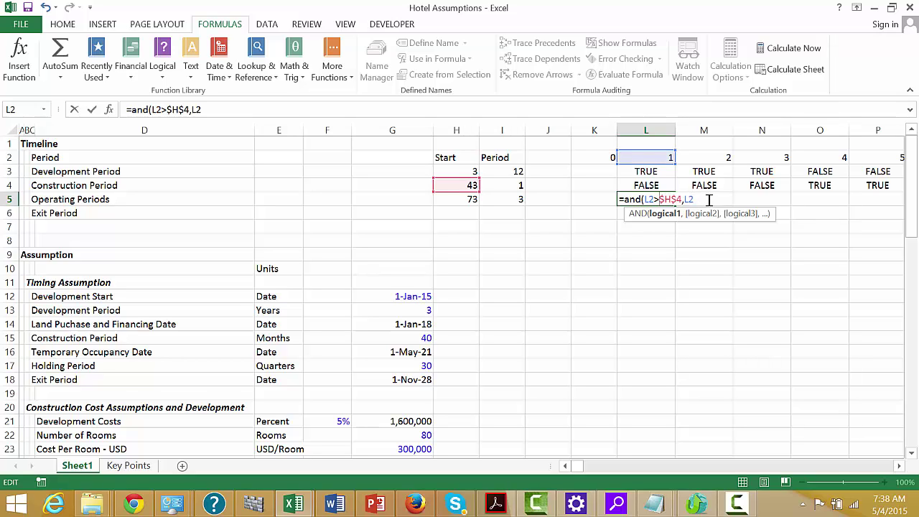
{"action": "left_click", "coordinate": [709, 200]}
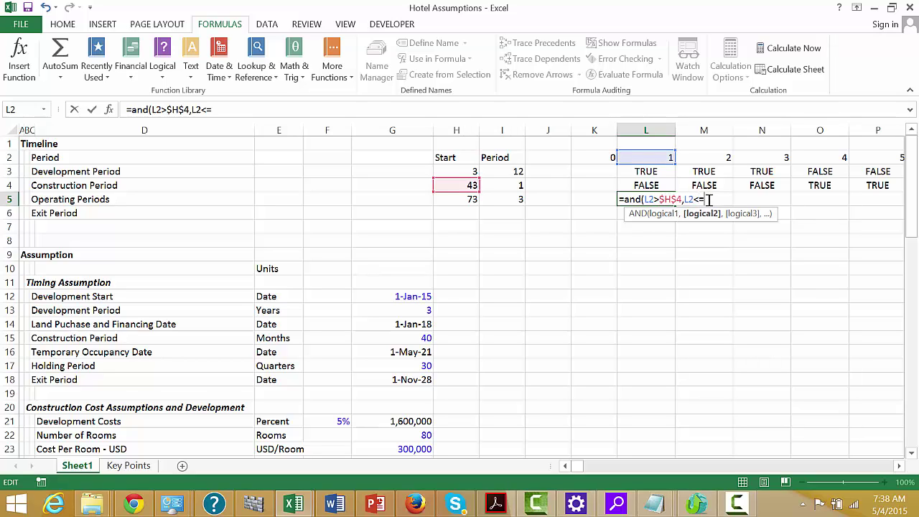
{"action": "left_click", "coordinate": [464, 197]}
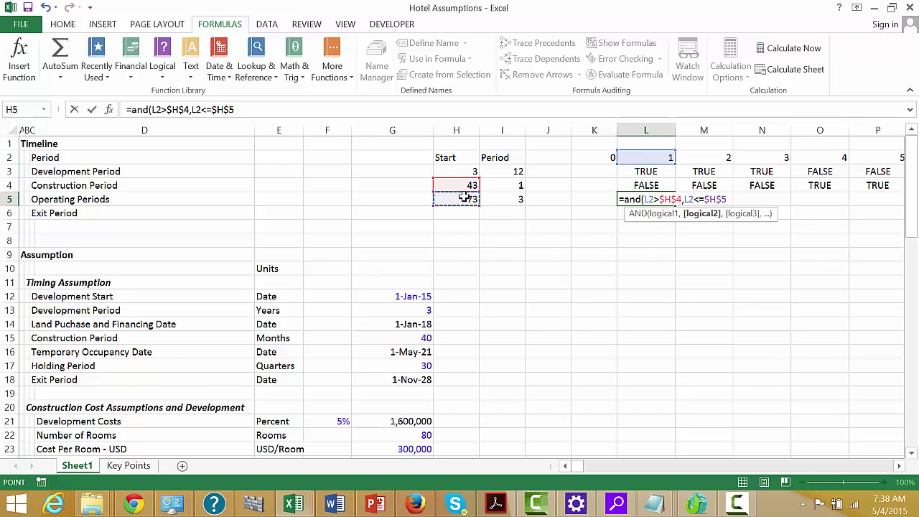
{"action": "key", "text": "Return"}
{"action": "key", "text": "Up"}
{"action": "key", "text": "Up"}
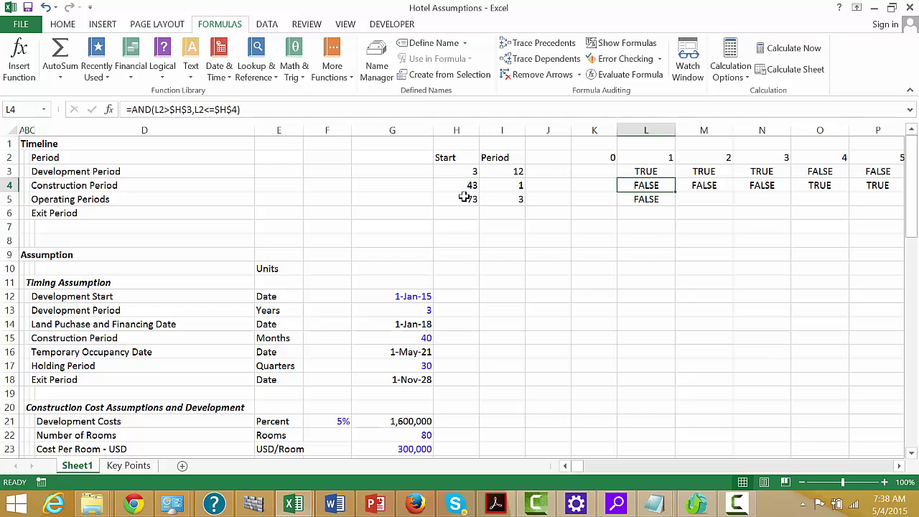
Fill the Operating Periods formula from L5 across the remaining timeline periods.
{"action": "key", "text": "Down"}
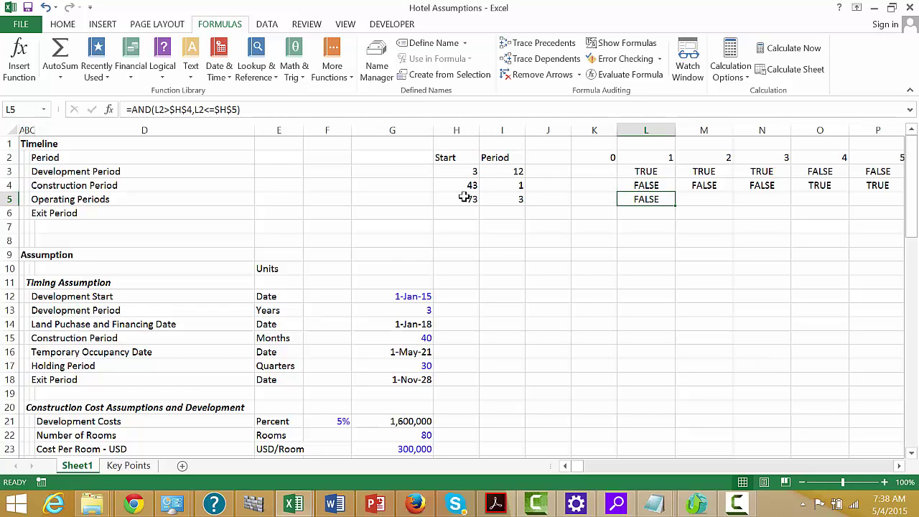
{"action": "key", "text": "ctrl+shift+Right"}
{"action": "key", "text": "ctrl+r"}
Format the flags in rows 3 to 5 across all timeline periods with TRUE in blue and FALSE in red.
{"action": "key", "text": "Up"}
{"action": "key", "text": "Up"}
{"action": "key", "text": "shift+Down"}
{"action": "key", "text": "shift+Down"}
{"action": "key", "text": "ctrl+shift+Right"}
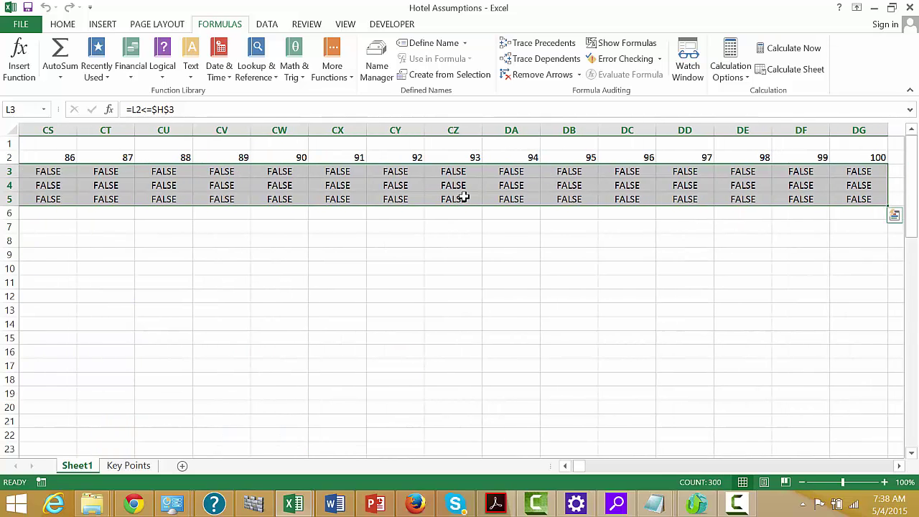
Examine the development, construction and operating flags along the timeline to check where each phase switches.
{"action": "key", "text": "Right"}
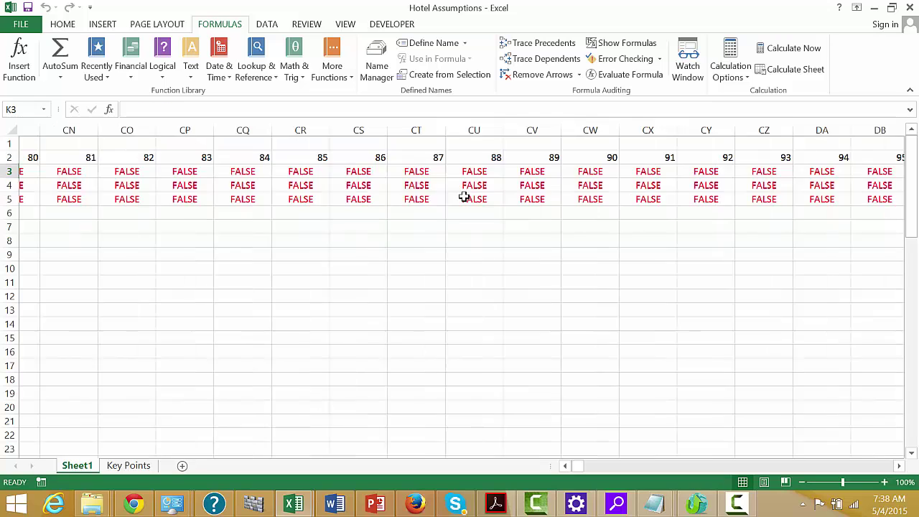
{"action": "key", "text": "Right"}
{"action": "key", "text": "Right"}
{"action": "key", "text": "Right"}
{"action": "key", "text": "Right"}
{"action": "key", "text": "Right"}
{"action": "key", "text": "Right"}
{"action": "key", "text": "Right"}
{"action": "key", "text": "Right"}
{"action": "key", "text": "Right"}
{"action": "key", "text": "Right"}
{"action": "key", "text": "Right"}
{"action": "key", "text": "Right"}
{"action": "key", "text": "Right"}
{"action": "key", "text": "Right"}
{"action": "key", "text": "Right"}
{"action": "key", "text": "Right"}
{"action": "key", "text": "Right"}
{"action": "key", "text": "Right"}
{"action": "key", "text": "Right"}
{"action": "key", "text": "Right"}
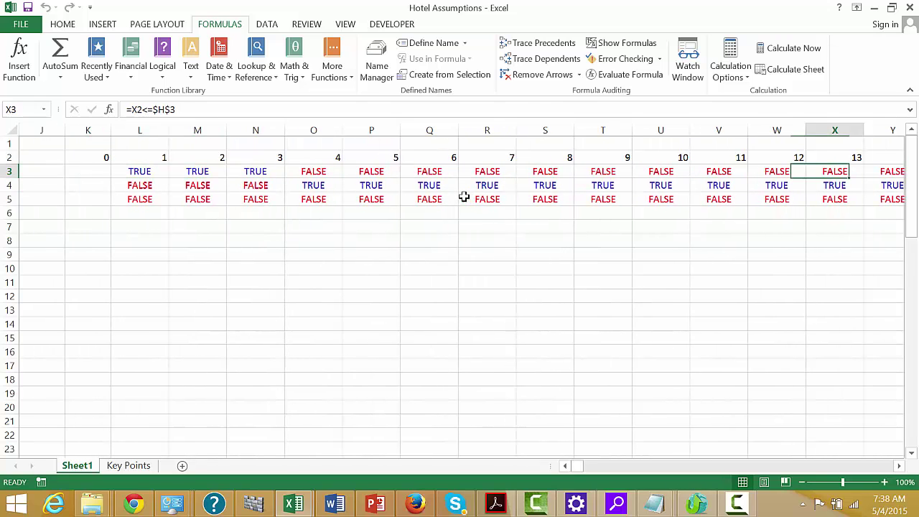
{"action": "key", "text": "Right"}
{"action": "key", "text": "Right"}
{"action": "key", "text": "Right"}
{"action": "key", "text": "Right"}
{"action": "key", "text": "Right"}
{"action": "key", "text": "Right"}
{"action": "key", "text": "Right"}
{"action": "key", "text": "Right"}
{"action": "key", "text": "Right"}
{"action": "key", "text": "Right"}
{"action": "key", "text": "Right"}
{"action": "key", "text": "Right"}
{"action": "key", "text": "Right"}
{"action": "key", "text": "Right"}
{"action": "key", "text": "Right"}
{"action": "key", "text": "Right"}
{"action": "key", "text": "Right"}
{"action": "key", "text": "Right"}
{"action": "key", "text": "Right"}
{"action": "key", "text": "Right"}
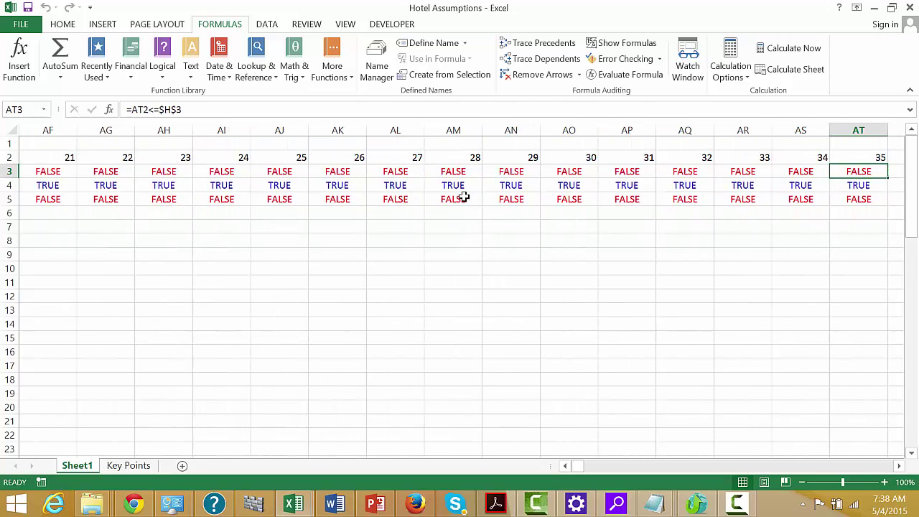
{"action": "key", "text": "Right"}
{"action": "key", "text": "Right"}
{"action": "key", "text": "Left"}
{"action": "key", "text": "Down"}
{"action": "key", "text": "Down"}
{"action": "key", "text": "Left"}
{"action": "key", "text": "Left"}
{"action": "key", "text": "Left"}
{"action": "key", "text": "Left"}
{"action": "key", "text": "Left"}
{"action": "key", "text": "Left"}
{"action": "key", "text": "Left"}
{"action": "key", "text": "Left"}
{"action": "key", "text": "Left"}
{"action": "key", "text": "Left"}
{"action": "key", "text": "Left"}
{"action": "key", "text": "Left"}
{"action": "key", "text": "Left"}
{"action": "key", "text": "Left"}
{"action": "key", "text": "Left"}
{"action": "key", "text": "Left"}
{"action": "key", "text": "Left"}
{"action": "key", "text": "Left"}
{"action": "key", "text": "Left"}
{"action": "key", "text": "Left"}
{"action": "key", "text": "Left"}
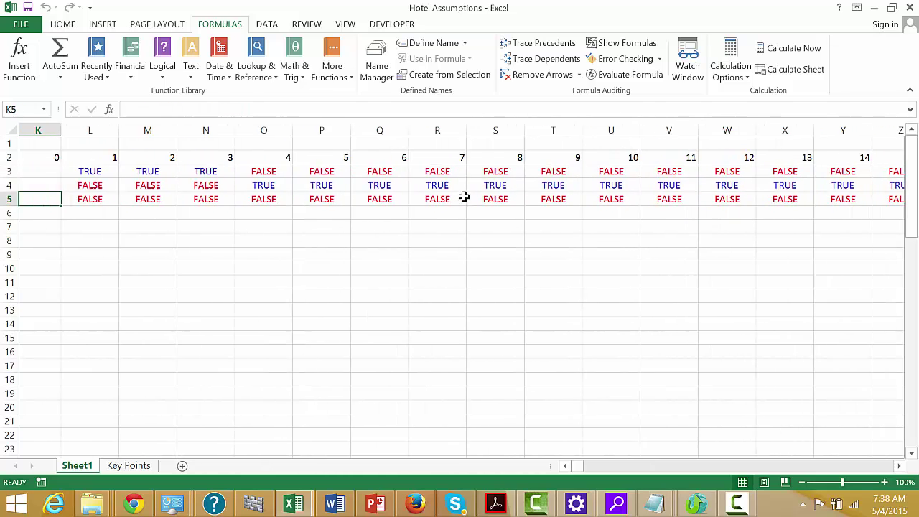
Link the Exit Period start in H6 to the Operating Periods value with =H5.
{"action": "key", "text": "Left"}
{"action": "key", "text": "Left"}
{"action": "key", "text": "Left"}
{"action": "key", "text": "Down"}
{"action": "key", "text": "Left"}
{"action": "key", "text": "Left"}
{"action": "key", "text": "Right"}
{"action": "key", "text": "Right"}
{"action": "key", "text": "Right"}
{"action": "key", "text": "Right"}
{"action": "key", "text": "Right"}
{"action": "key", "text": "Right"}
{"action": "key", "text": "Right"}
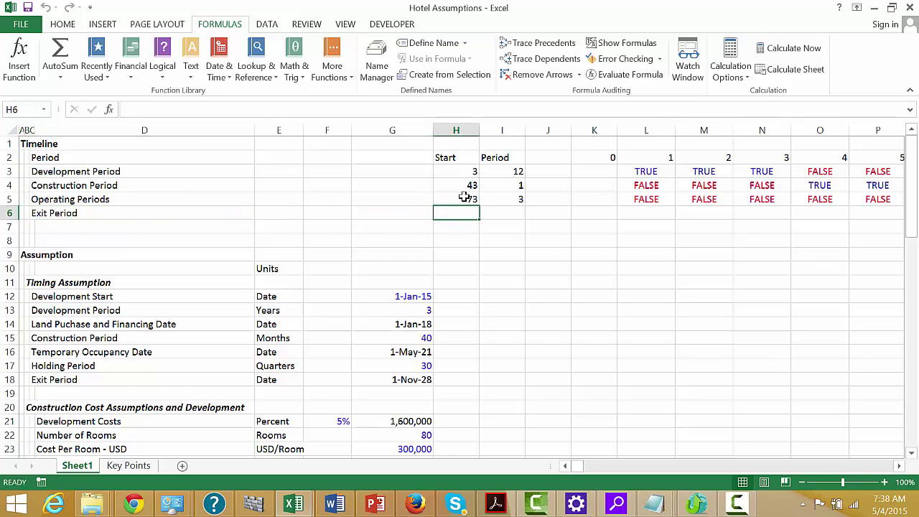
{"action": "type", "text": "="}
{"action": "key", "text": "Up"}
{"action": "key", "text": "Return"}
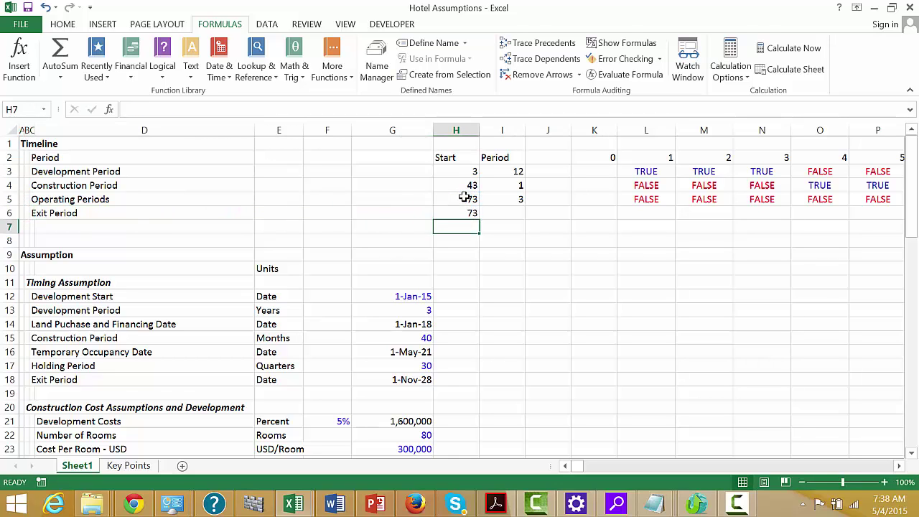
Enter the Exit Period test =L2=$H$6 in L6.
{"action": "key", "text": "Up"}
{"action": "key", "text": "Right"}
{"action": "key", "text": "Right"}
{"action": "key", "text": "Right"}
{"action": "key", "text": "Right"}
{"action": "type", "text": "="}
{"action": "key", "text": "Up"}
{"action": "key", "text": "Up"}
{"action": "key", "text": "Up"}
{"action": "key", "text": "Up"}
{"action": "type", "text": "="}
{"action": "key", "text": "Left"}
{"action": "key", "text": "Left"}
{"action": "key", "text": "Left"}
{"action": "key", "text": "Left"}
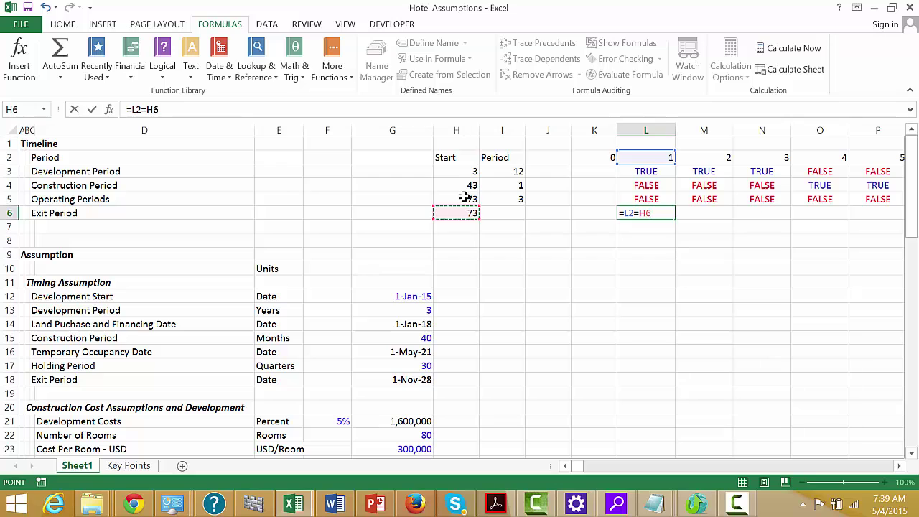
{"action": "key", "text": "F4"}
{"action": "key", "text": "Return"}
Fill the Exit Period formula from L6 across the remaining timeline periods.
{"action": "key", "text": "Up"}
{"action": "key", "text": "ctrl+shift+Right"}
{"action": "key", "text": "ctrl+r"}
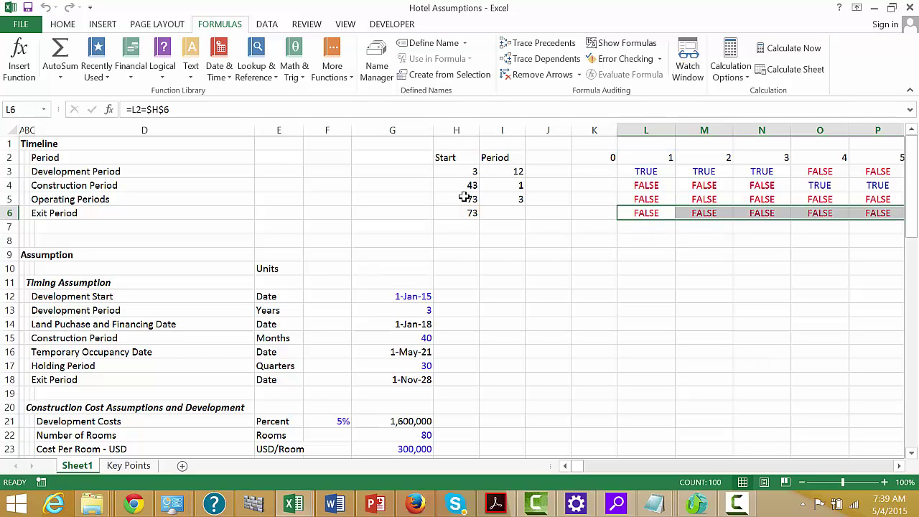
Add the row label "End Date of Period" in C7 below Exit Period.
{"action": "key", "text": "Down"}
{"action": "key", "text": "Left"}
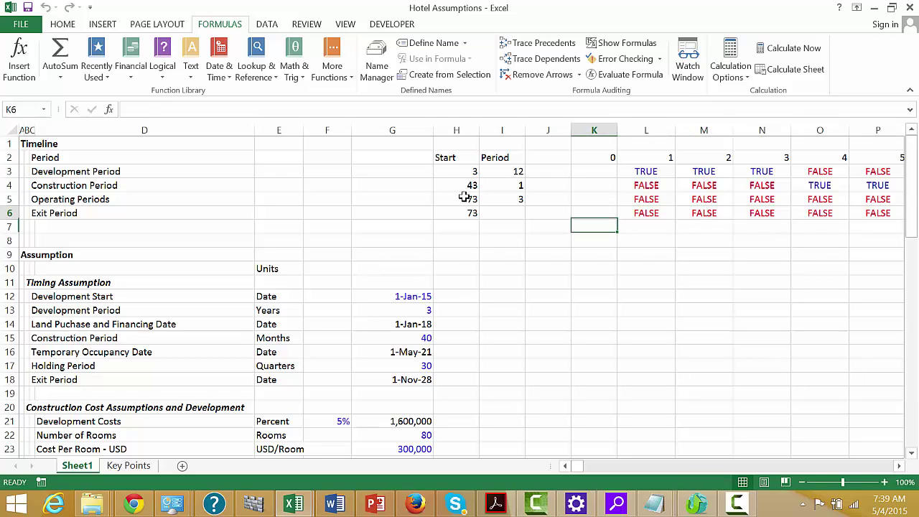
{"action": "key", "text": "Left"}
{"action": "key", "text": "Left"}
{"action": "key", "text": "Left"}
{"action": "key", "text": "Left"}
{"action": "key", "text": "Left"}
{"action": "key", "text": "Left"}
{"action": "key", "text": "Left"}
{"action": "key", "text": "Left"}
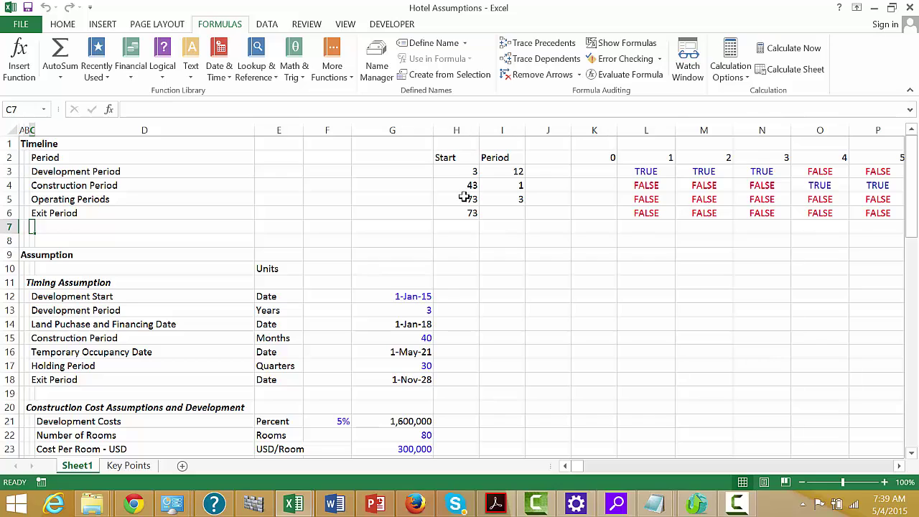
{"action": "type", "text": "Ed"}
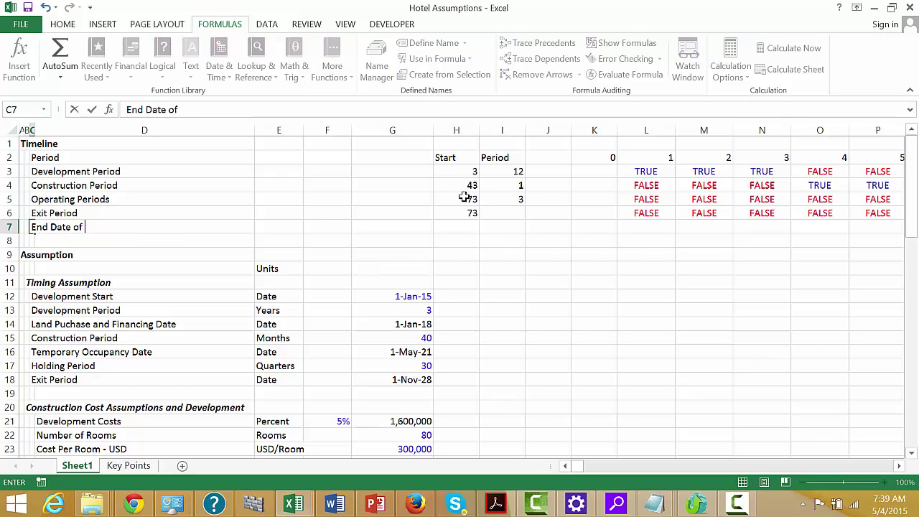
{"action": "type", "text": "d Date of PErio"}
{"action": "key", "text": "BackSpace"}
{"action": "key", "text": "BackSpace"}
{"action": "key", "text": "BackSpace"}
{"action": "key", "text": "BackSpace"}
{"action": "type", "text": "eriod"}
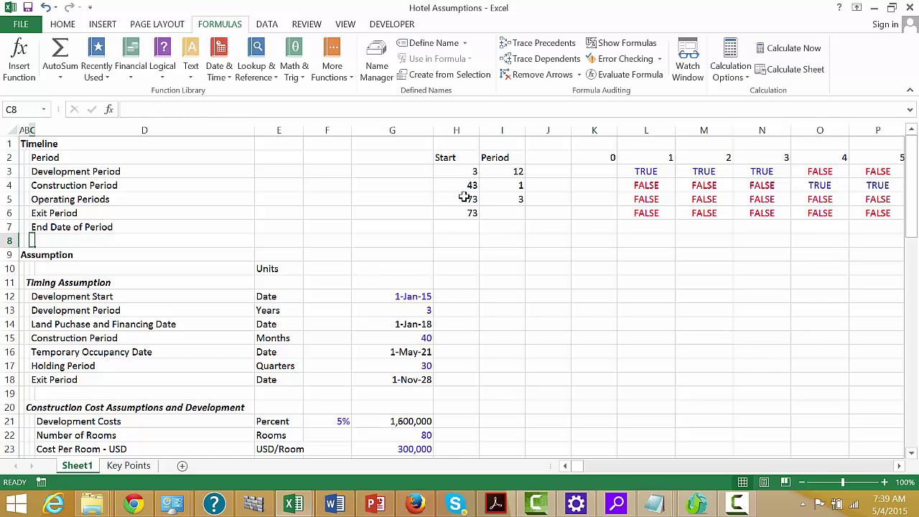
Enter =EOMONTH(G12,0) in L7 as the first period's end date, based on the Development Start date.
{"action": "key", "text": "Right"}
{"action": "key", "text": "Right"}
{"action": "key", "text": "Right"}
{"action": "key", "text": "Right"}
{"action": "key", "text": "Right"}
{"action": "key", "text": "Right"}
{"action": "key", "text": "Right"}
{"action": "key", "text": "Right"}
{"action": "key", "text": "Right"}
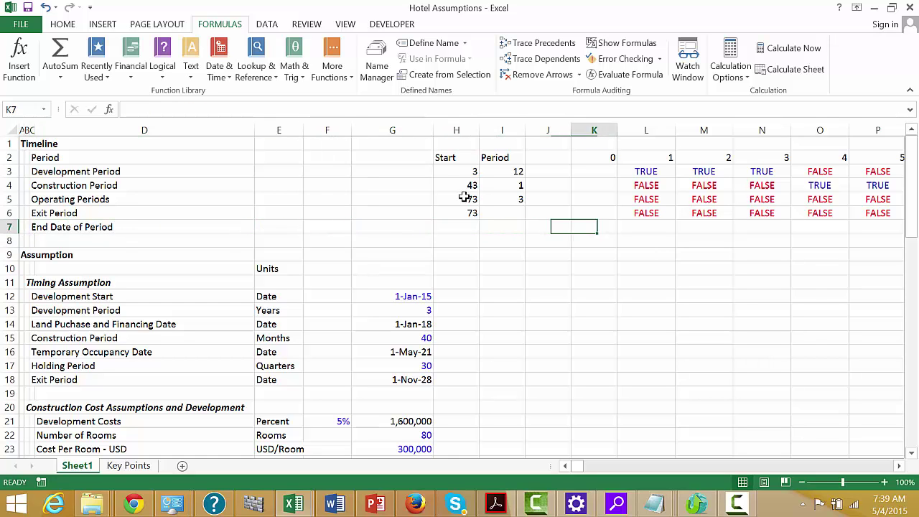
{"action": "type", "text": "="}
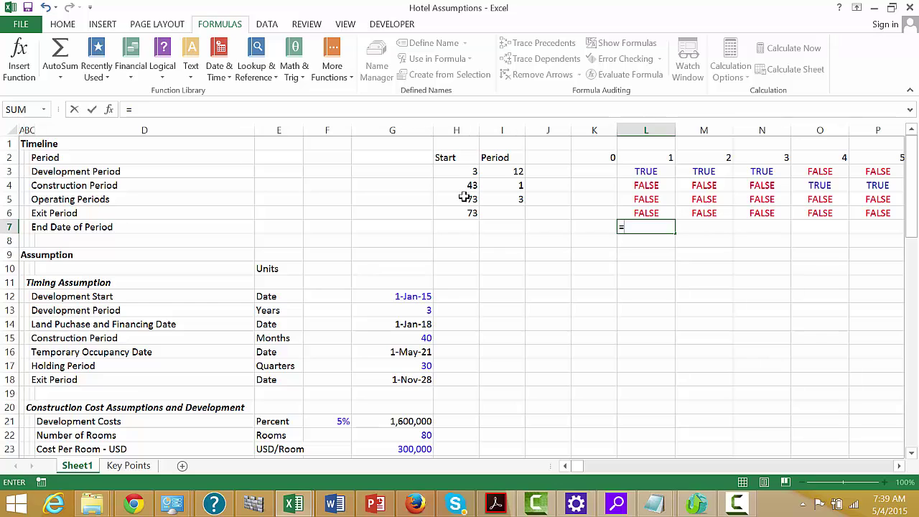
{"action": "type", "text": "eo"}
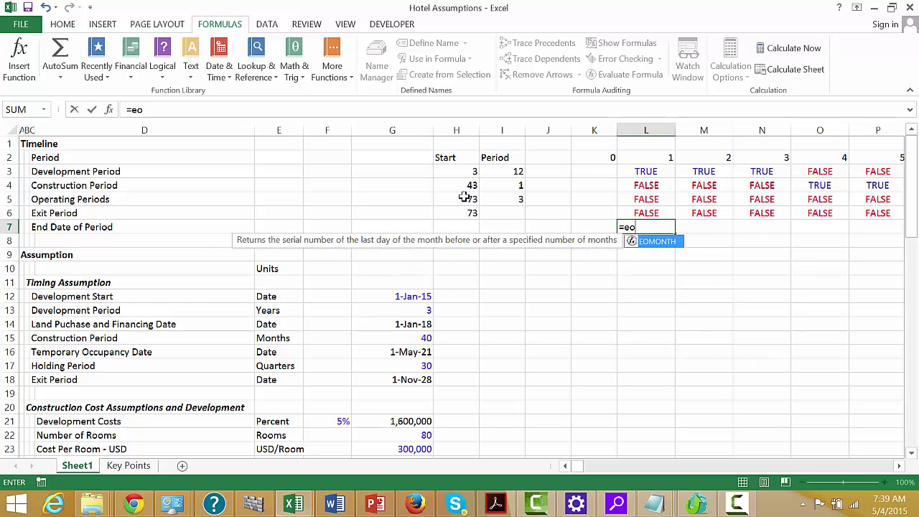
{"action": "key", "text": "Tab"}
{"action": "key", "text": "Down"}
{"action": "key", "text": "Down"}
{"action": "key", "text": "Down"}
{"action": "key", "text": "Down"}
{"action": "key", "text": "Down"}
{"action": "key", "text": "Left"}
{"action": "key", "text": "Left"}
{"action": "key", "text": "Left"}
{"action": "key", "text": "Left"}
{"action": "key", "text": "Left"}
{"action": "type", "text": ",0"}
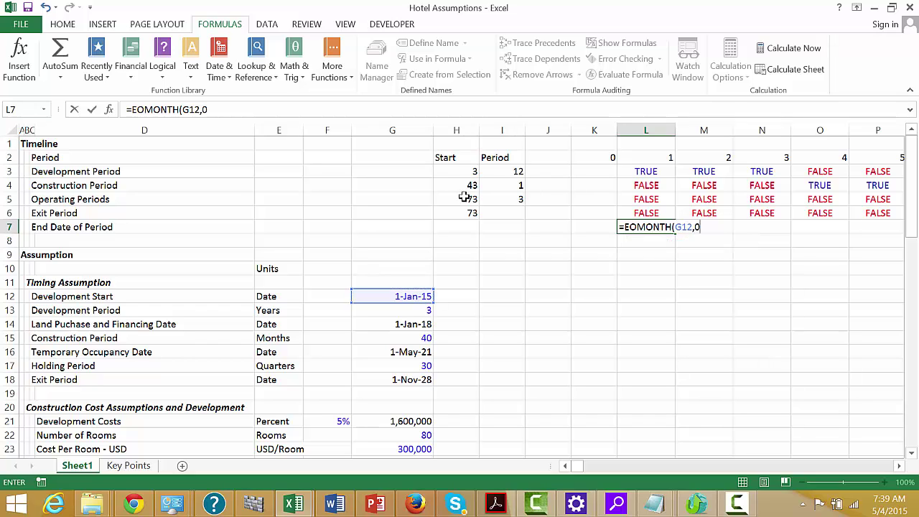
{"action": "key", "text": "ctrl+Return"}
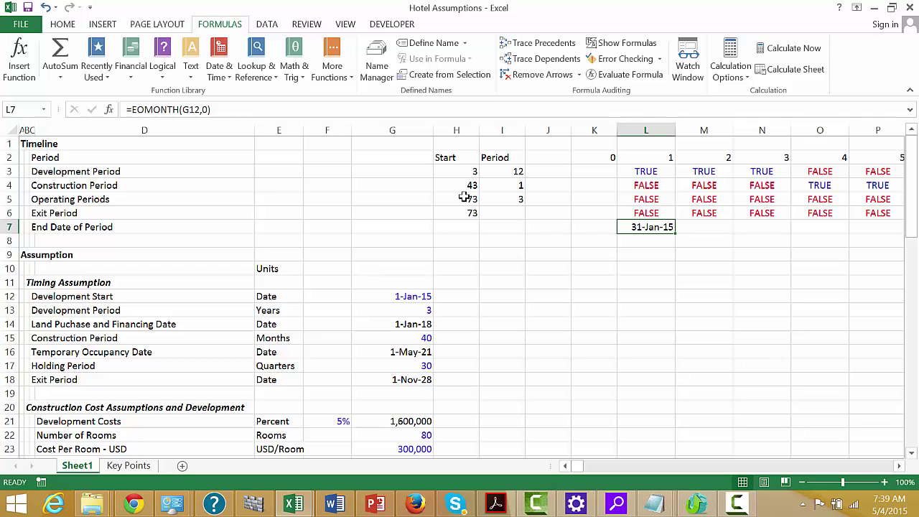
Change the months argument of the end date formula in L7 to -1, giving =EOMONTH(G12,-1).
{"action": "key", "text": "F2"}
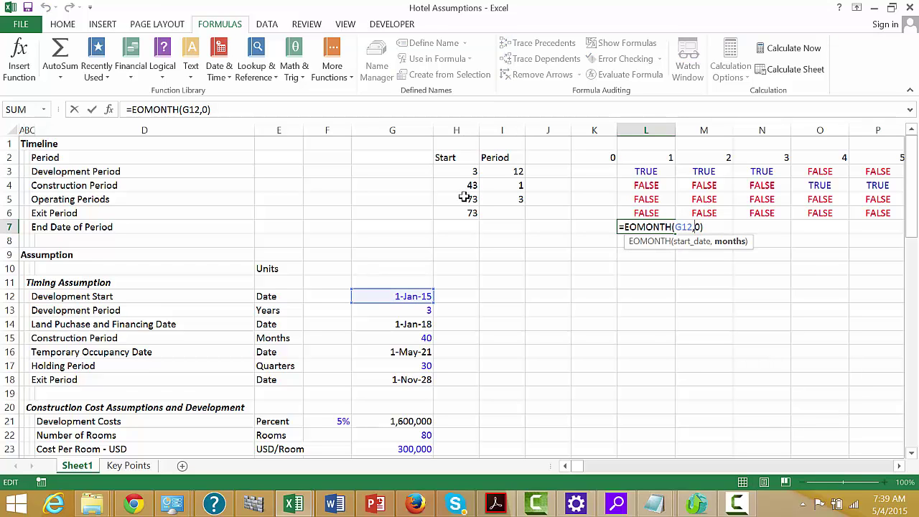
{"action": "key", "text": "Return"}
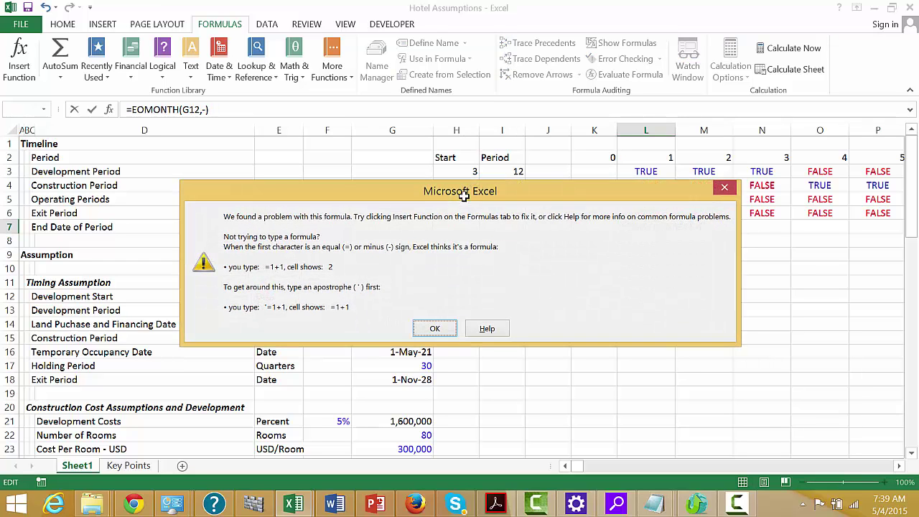
{"action": "key", "text": "Return"}
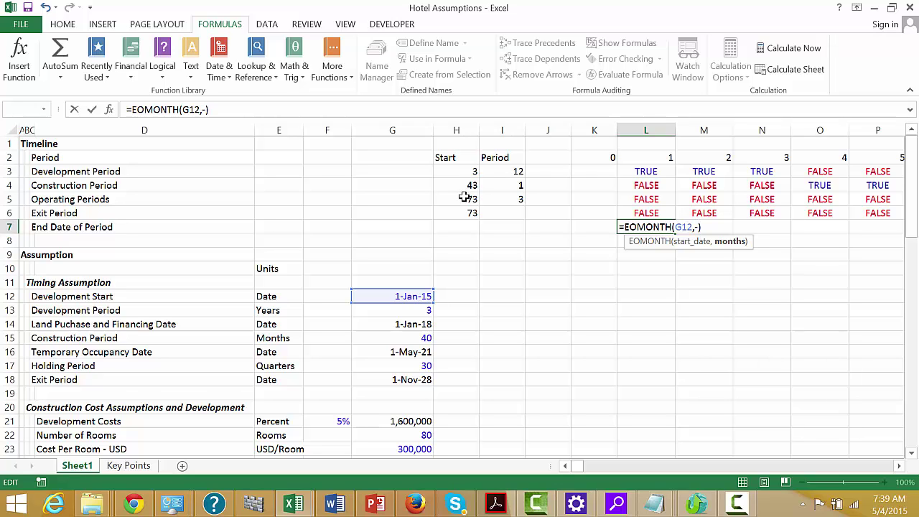
{"action": "type", "text": "1"}
{"action": "key", "text": "Return"}
{"action": "key", "text": "Up"}
{"action": "key", "text": "Right"}
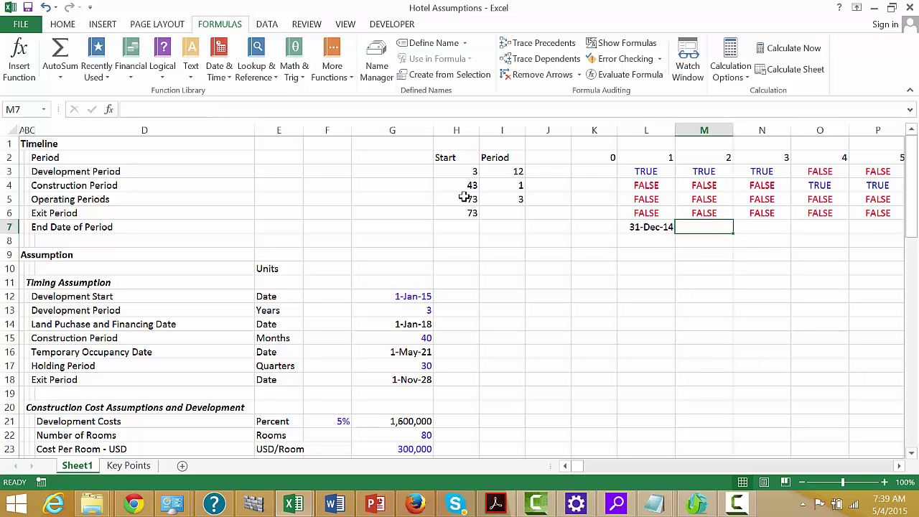
Insert a blank row above the End Date of Period row.
{"action": "key", "text": "Left"}
{"action": "key", "text": "Left"}
{"action": "key", "text": "Left"}
{"action": "key", "text": "Left"}
{"action": "key", "text": "Left"}
{"action": "key", "text": "Left"}
{"action": "key", "text": "Left"}
{"action": "key", "text": "Left"}
{"action": "key", "text": "Left"}
{"action": "key", "text": "Left"}
{"action": "key", "text": "Left"}
{"action": "key", "text": "Left"}
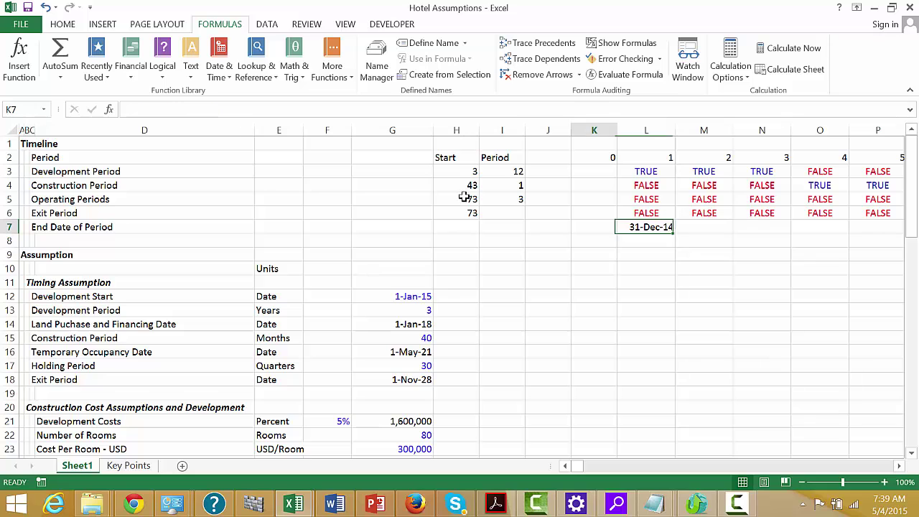
{"action": "key", "text": "shift+space"}
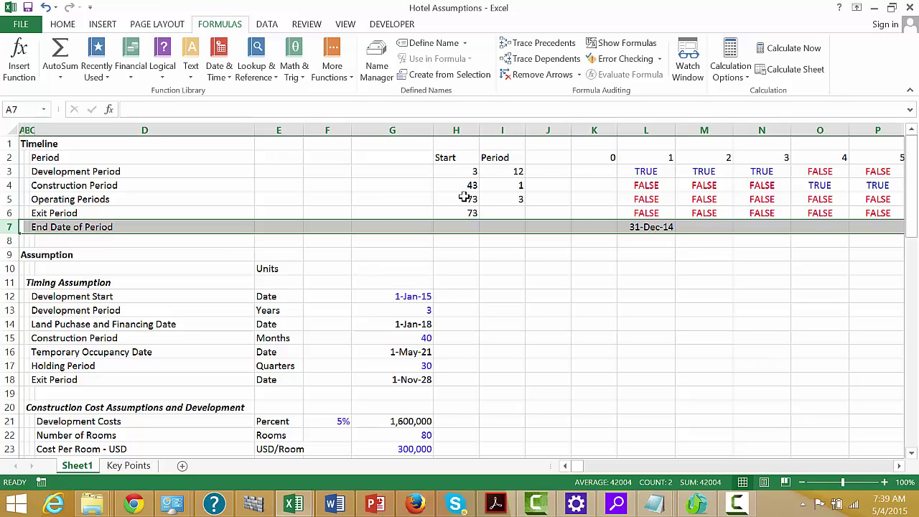
{"action": "key", "text": "ctrl+shift+plus"}
Add the row label "Months per Period" in C7 below Exit Period.
{"action": "key", "text": "Right"}
{"action": "key", "text": "Right"}
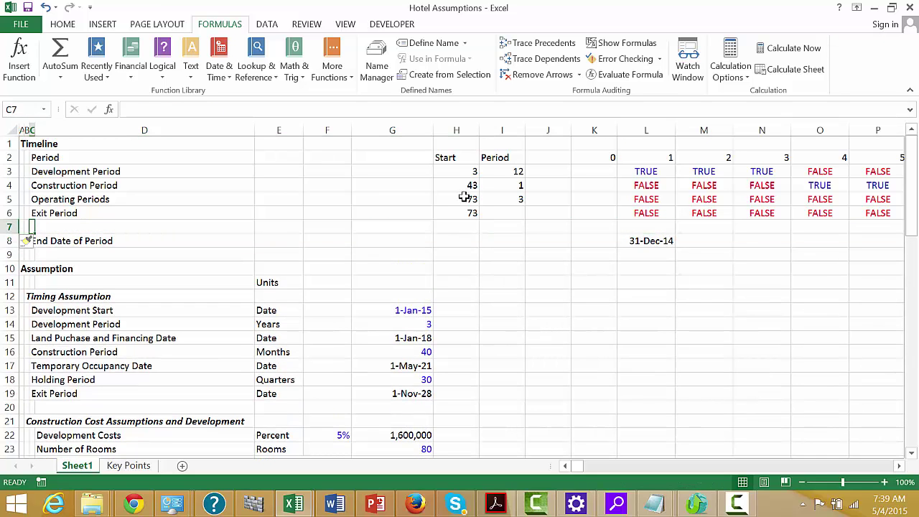
{"action": "type", "text": "Months per"}
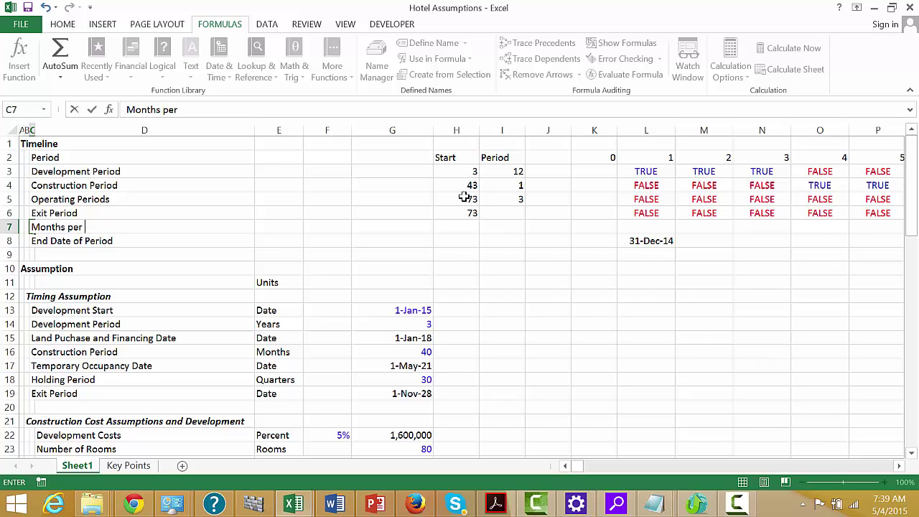
Enter =SUMPRODUCT(L3:L5*$I$3:$I$5) in L7, multiplying the first period's phase flags by the fixed period lengths.
{"action": "key", "text": "Right"}
{"action": "key", "text": "Right"}
{"action": "key", "text": "Right"}
{"action": "key", "text": "Right"}
{"action": "key", "text": "Right"}
{"action": "key", "text": "Right"}
{"action": "key", "text": "Right"}
{"action": "key", "text": "Right"}
{"action": "key", "text": "Right"}
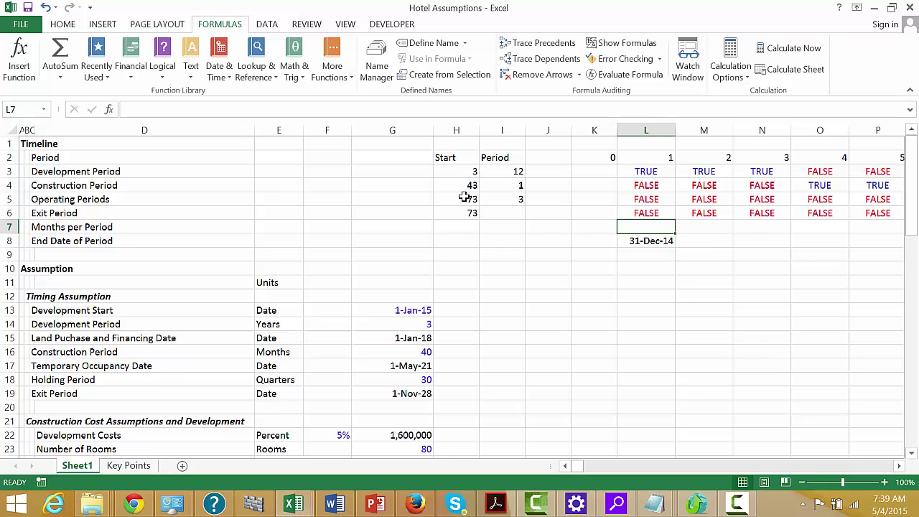
{"action": "type", "text": "=su"}
{"action": "key", "text": "Down"}
{"action": "key", "text": "Down"}
{"action": "key", "text": "Down"}
{"action": "key", "text": "Down"}
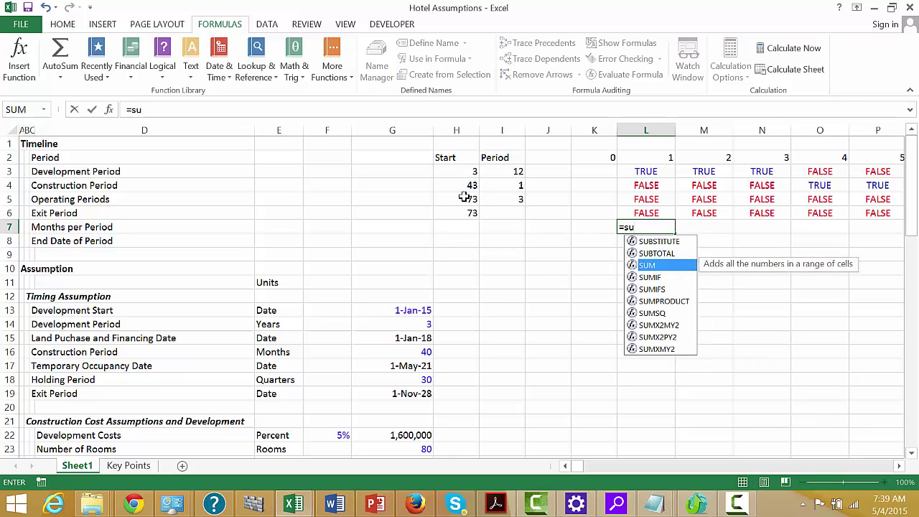
{"action": "key", "text": "Down"}
{"action": "key", "text": "Tab"}
{"action": "key", "text": "Up"}
{"action": "key", "text": "Up"}
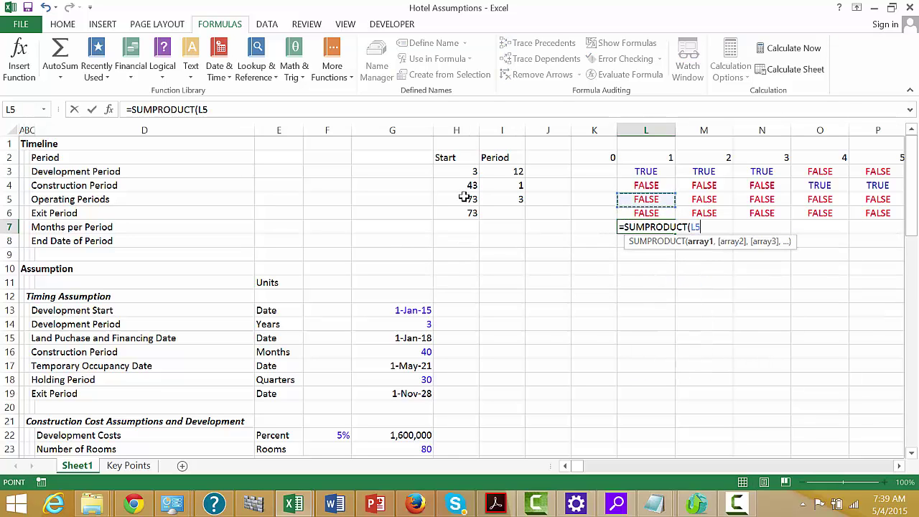
{"action": "key", "text": "shift+Up"}
{"action": "key", "text": "shift+Up"}
{"action": "type", "text": ","}
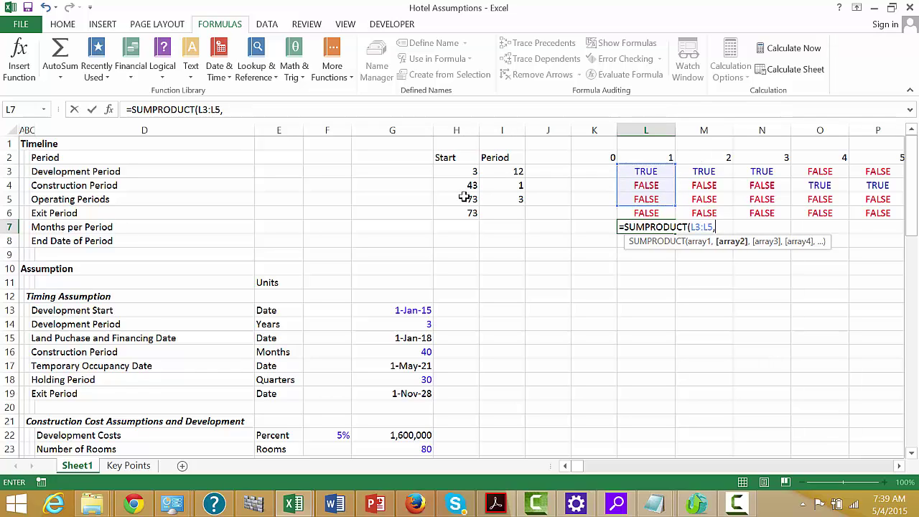
{"action": "key", "text": "BackSpace"}
{"action": "type", "text": "*"}
{"action": "key", "text": "Left"}
{"action": "key", "text": "Left"}
{"action": "key", "text": "Left"}
{"action": "key", "text": "Up"}
{"action": "key", "text": "Up"}
{"action": "key", "text": "shift+Up"}
{"action": "key", "text": "shift+Up"}
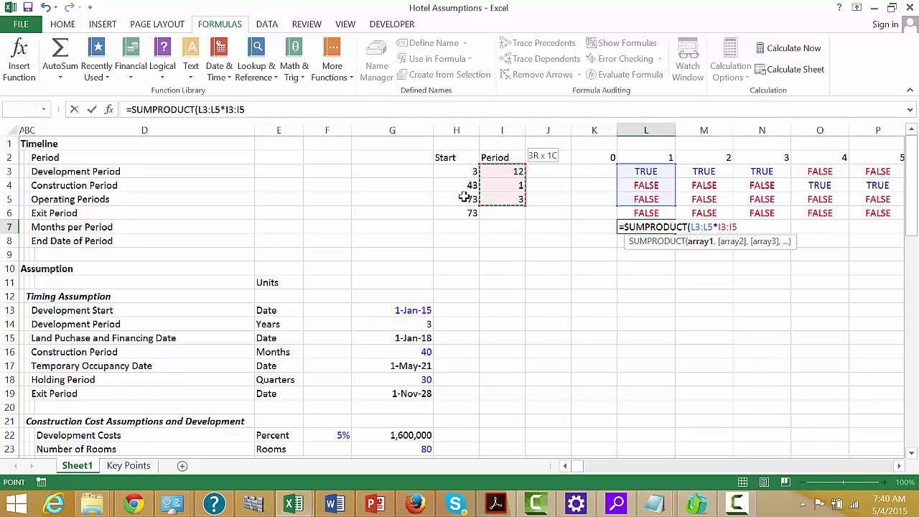
{"action": "key", "text": "F4"}
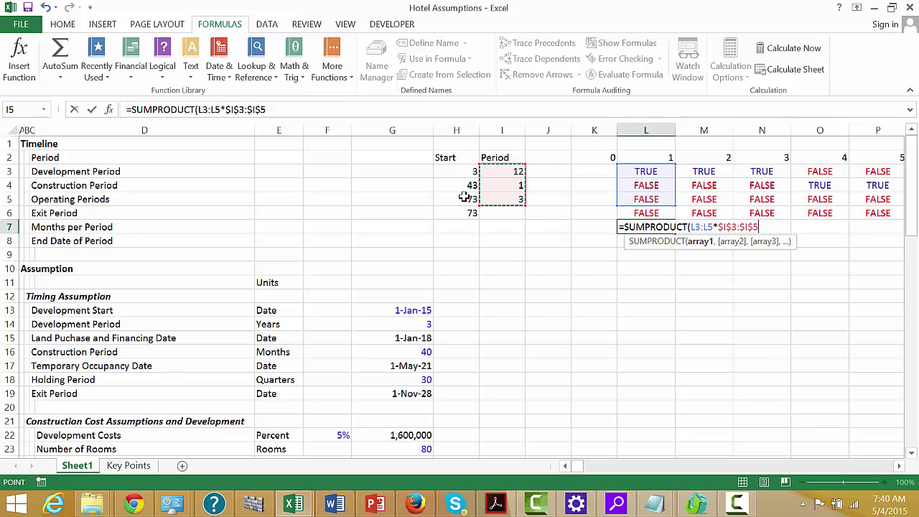
{"action": "key", "text": "Return"}
Fill the Months per Period formula from L7 across the remaining timeline periods.
{"action": "key", "text": "Up"}
{"action": "key", "text": "ctrl+shift+Right"}
{"action": "key", "text": "ctrl+r"}
Examine the Development and Construction Period flags in the first columns against their period lengths and the months per period.
{"action": "key", "text": "Left"}
{"action": "key", "text": "Right"}
{"action": "key", "text": "Up"}
{"action": "key", "text": "Up"}
{"action": "key", "text": "Up"}
{"action": "key", "text": "Up"}
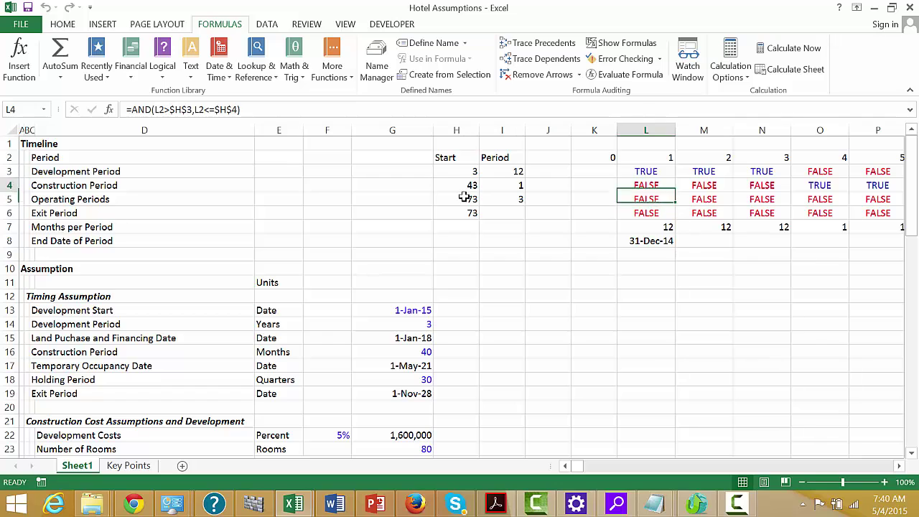
{"action": "key", "text": "Left"}
{"action": "key", "text": "Left"}
{"action": "key", "text": "Left"}
{"action": "key", "text": "Right"}
{"action": "key", "text": "Right"}
{"action": "key", "text": "Right"}
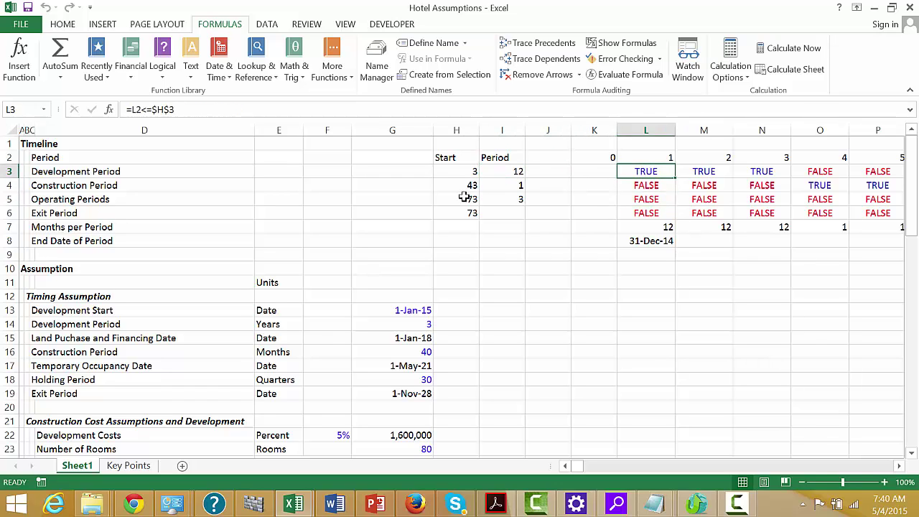
{"action": "key", "text": "Right"}
{"action": "key", "text": "Right"}
{"action": "key", "text": "Down"}
{"action": "key", "text": "Right"}
{"action": "key", "text": "Left"}
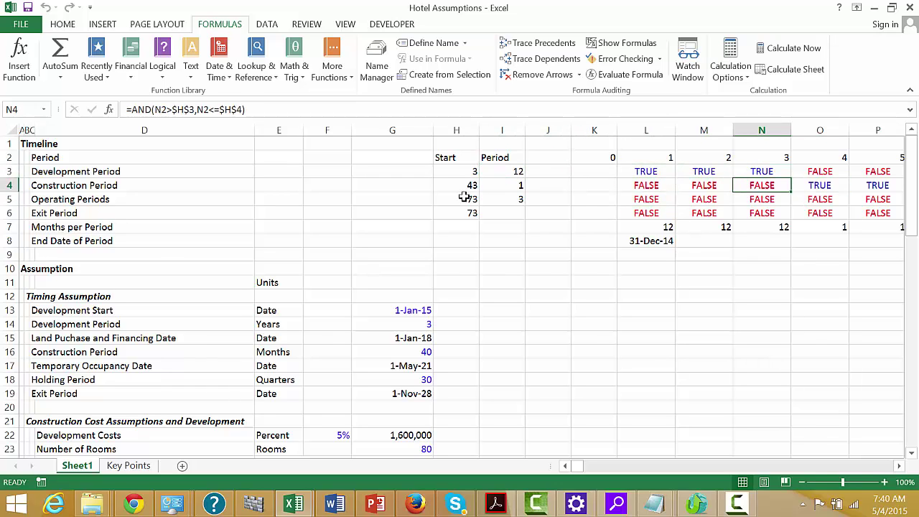
{"action": "key", "text": "Left"}
{"action": "key", "text": "Left"}
{"action": "key", "text": "Left"}
{"action": "key", "text": "Left"}
{"action": "key", "text": "Left"}
{"action": "key", "text": "Right"}
{"action": "key", "text": "Right"}
{"action": "key", "text": "Right"}
{"action": "key", "text": "Right"}
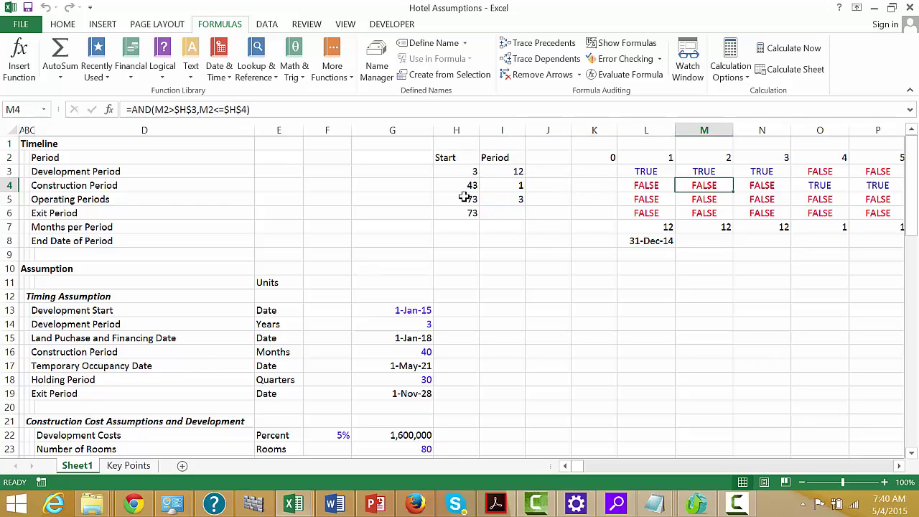
Check the months per period along the timeline, from the construction phase into the operating periods.
{"action": "key", "text": "Down"}
{"action": "key", "text": "Right"}
{"action": "key", "text": "Right"}
{"action": "key", "text": "Right"}
{"action": "key", "text": "Right"}
{"action": "key", "text": "Right"}
{"action": "key", "text": "Right"}
{"action": "key", "text": "Right"}
{"action": "key", "text": "Right"}
{"action": "key", "text": "Right"}
{"action": "key", "text": "Right"}
{"action": "key", "text": "Right"}
{"action": "key", "text": "Right"}
{"action": "key", "text": "Right"}
{"action": "key", "text": "Right"}
{"action": "key", "text": "Right"}
{"action": "key", "text": "Right"}
{"action": "key", "text": "Right"}
{"action": "key", "text": "Right"}
{"action": "key", "text": "Right"}
{"action": "key", "text": "Right"}
{"action": "key", "text": "Right"}
{"action": "key", "text": "Right"}
{"action": "key", "text": "Right"}
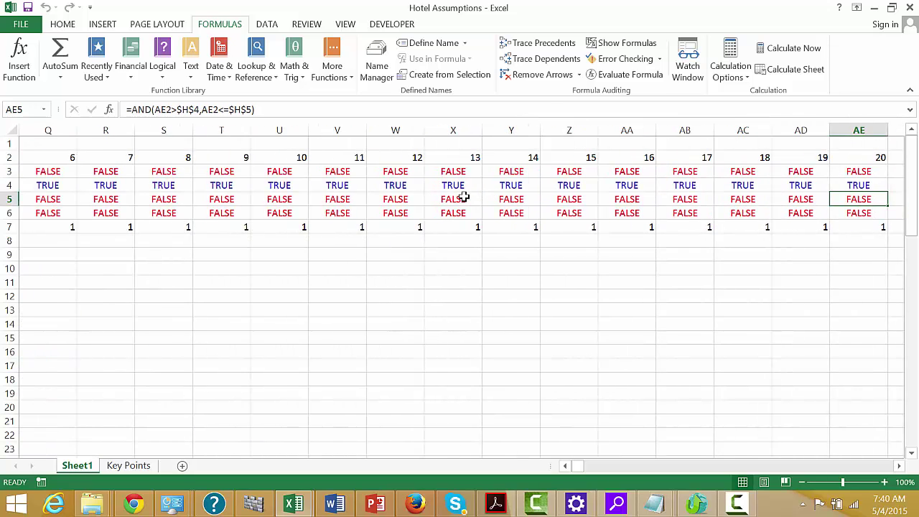
{"action": "key", "text": "Right"}
{"action": "key", "text": "Right"}
{"action": "key", "text": "Right"}
{"action": "key", "text": "Right"}
{"action": "key", "text": "Right"}
{"action": "key", "text": "Right"}
{"action": "key", "text": "Right"}
{"action": "key", "text": "Right"}
{"action": "key", "text": "Right"}
{"action": "key", "text": "Right"}
{"action": "key", "text": "Right"}
{"action": "key", "text": "Right"}
{"action": "key", "text": "Right"}
{"action": "key", "text": "Right"}
{"action": "key", "text": "Right"}
{"action": "key", "text": "Right"}
{"action": "key", "text": "Right"}
{"action": "key", "text": "Right"}
{"action": "key", "text": "Right"}
{"action": "key", "text": "Right"}
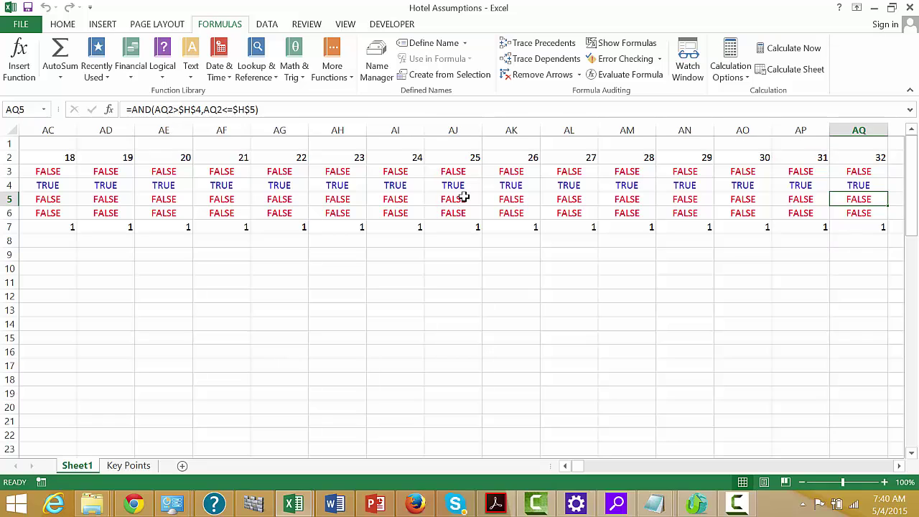
{"action": "key", "text": "Left"}
{"action": "key", "text": "Left"}
{"action": "key", "text": "Left"}
{"action": "key", "text": "Left"}
{"action": "key", "text": "Left"}
{"action": "key", "text": "Left"}
{"action": "key", "text": "Left"}
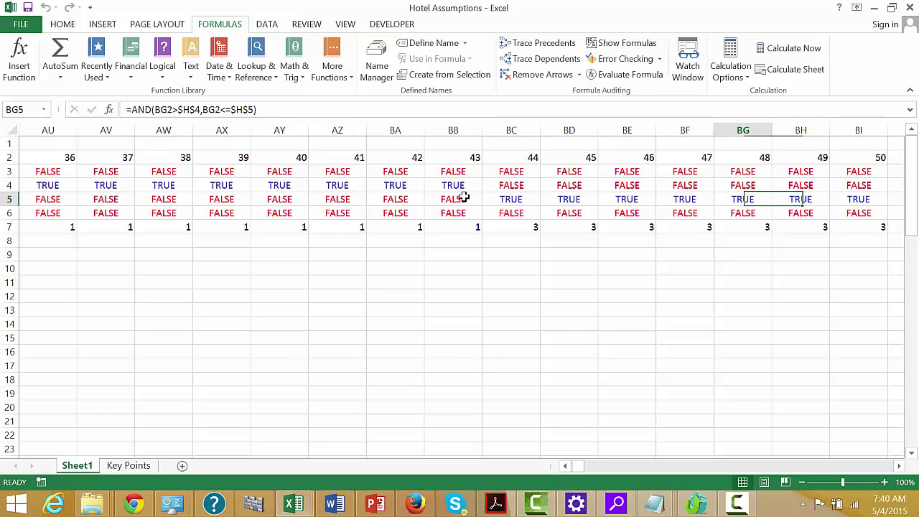
{"action": "key", "text": "Right"}
{"action": "key", "text": "Right"}
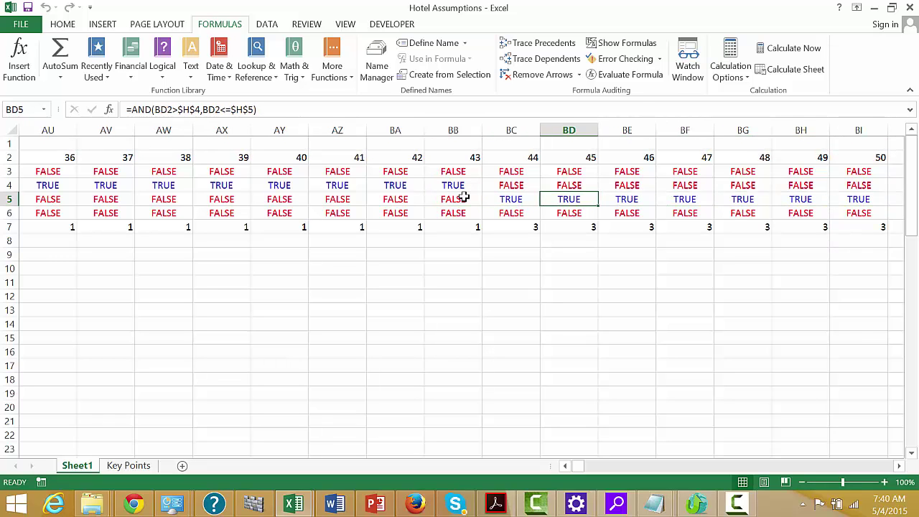
{"action": "key", "text": "Down"}
{"action": "key", "text": "Down"}
{"action": "key", "text": "Left"}
{"action": "key", "text": "ctrl+Left"}
{"action": "key", "text": "ctrl+Left"}
{"action": "key", "text": "Left"}
{"action": "key", "text": "Left"}
{"action": "key", "text": "Left"}
{"action": "key", "text": "Left"}
{"action": "key", "text": "Left"}
{"action": "key", "text": "Left"}
{"action": "key", "text": "Left"}
{"action": "key", "text": "Left"}
{"action": "key", "text": "Left"}
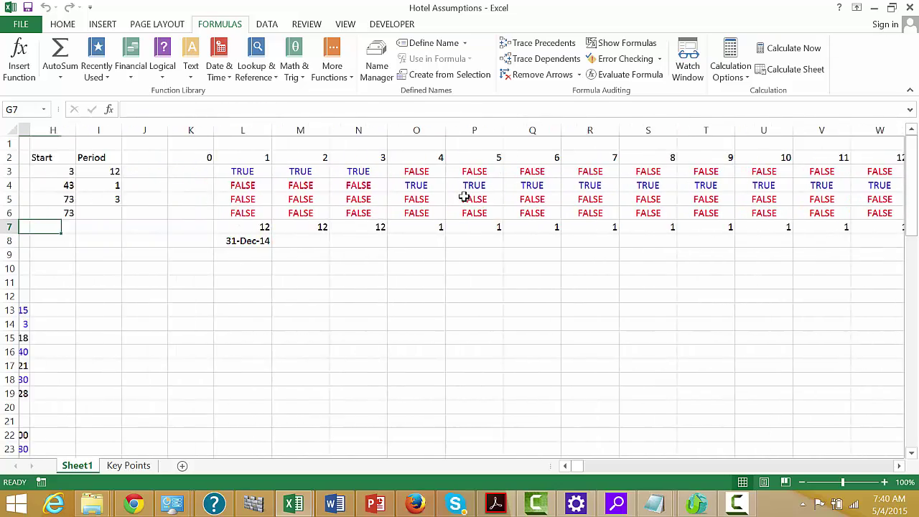
Enter =EOMONTH(L8,M7) in M8 to calculate the second period's end date from the previous end date and months per period.
{"action": "key", "text": "Down"}
{"action": "key", "text": "Right"}
{"action": "key", "text": "Right"}
{"action": "key", "text": "Right"}
{"action": "key", "text": "Right"}
{"action": "key", "text": "Right"}
{"action": "key", "text": "Right"}
{"action": "key", "text": "Right"}
{"action": "key", "text": "Right"}
{"action": "key", "text": "Right"}
{"action": "key", "text": "Right"}
{"action": "key", "text": "Right"}
{"action": "key", "text": "Right"}
{"action": "key", "text": "Right"}
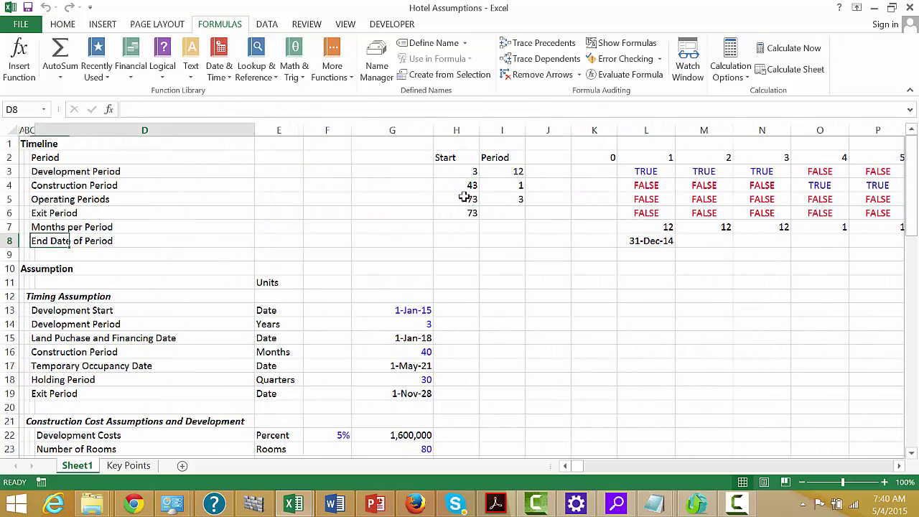
{"action": "key", "text": "Left"}
{"action": "key", "text": "Left"}
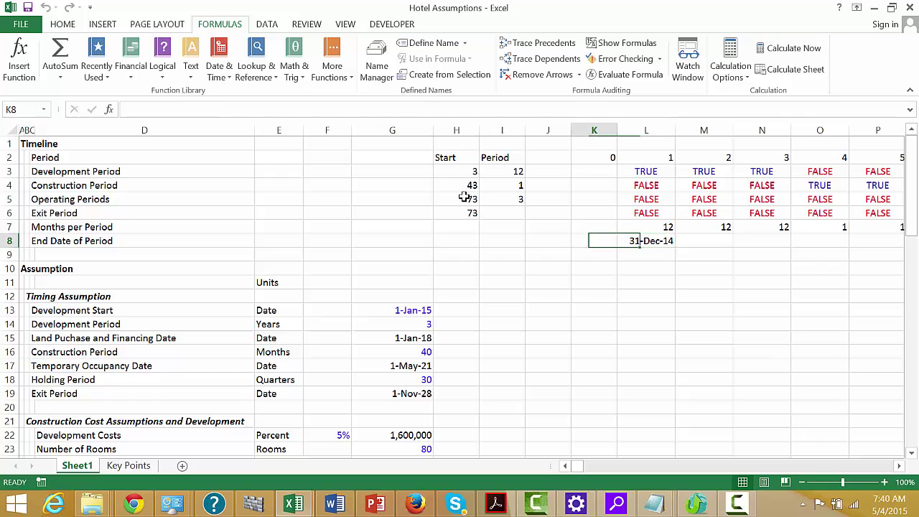
{"action": "key", "text": "Left"}
{"action": "key", "text": "Right"}
{"action": "key", "text": "Right"}
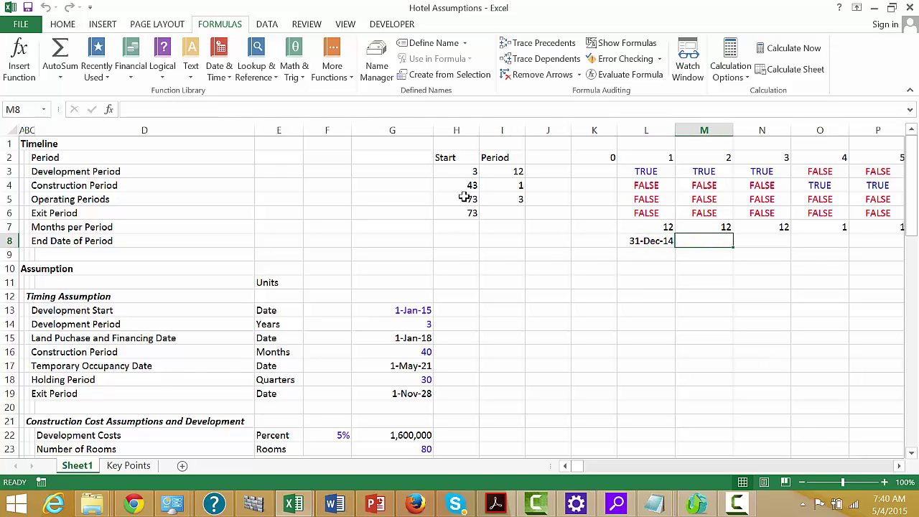
{"action": "type", "text": "=e"}
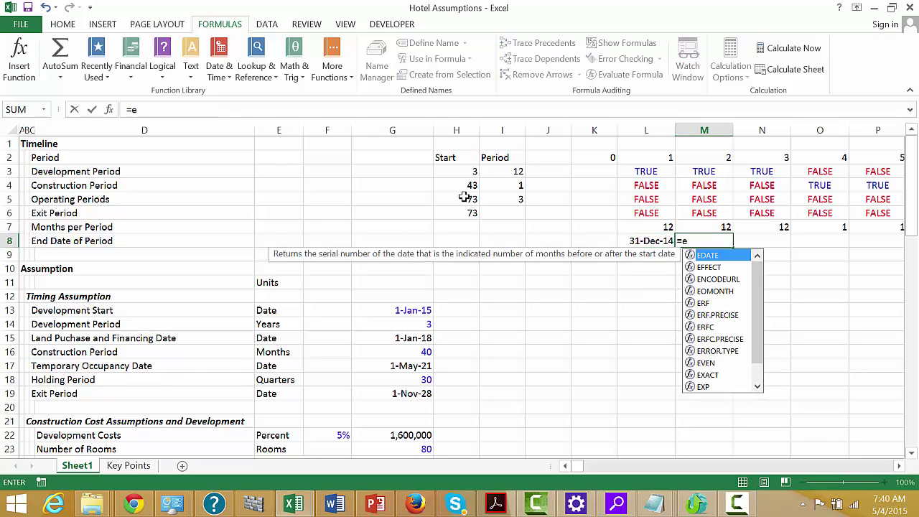
{"action": "type", "text": "o"}
{"action": "key", "text": "Tab"}
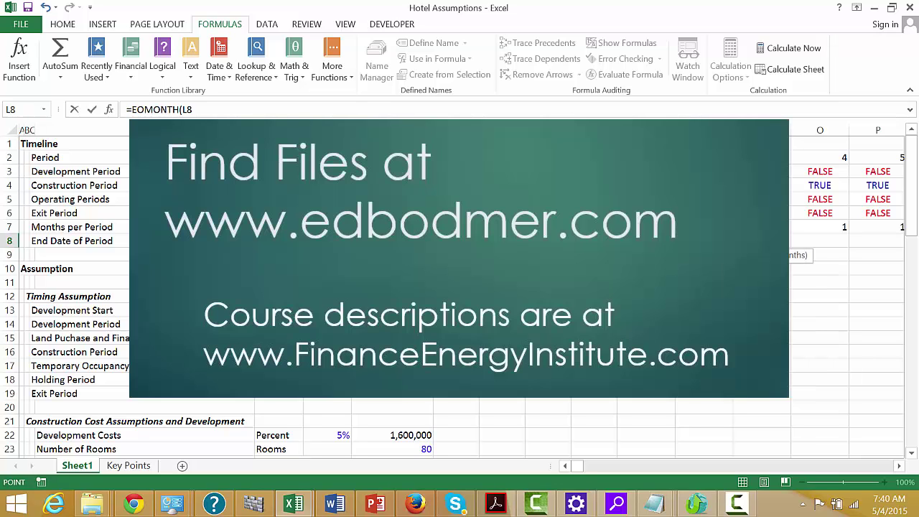
{"action": "type", "text": ","}
{"action": "key", "text": "ctrl+Return"}
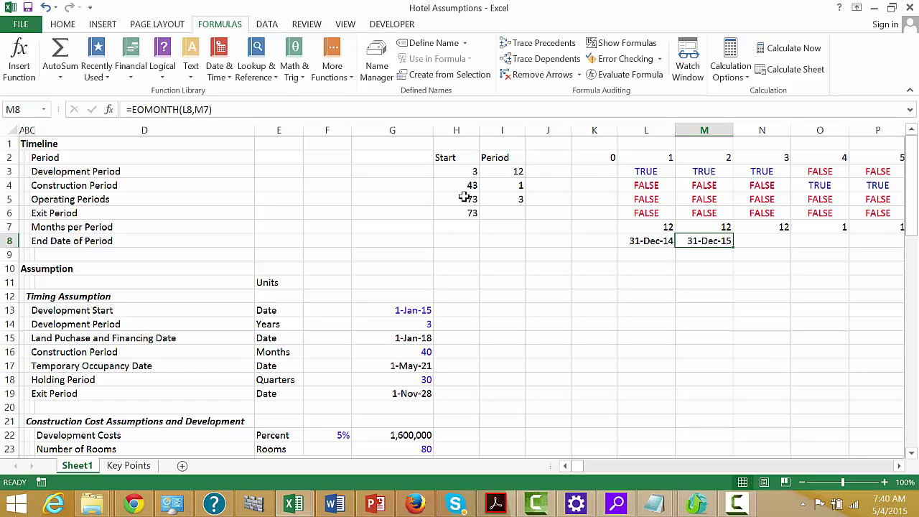
Fill the End Date of Period formula from M8 across the remaining timeline periods.
{"action": "key", "text": "ctrl+shift+Right"}
{"action": "key", "text": "ctrl+r"}
{"action": "key", "text": "Down"}
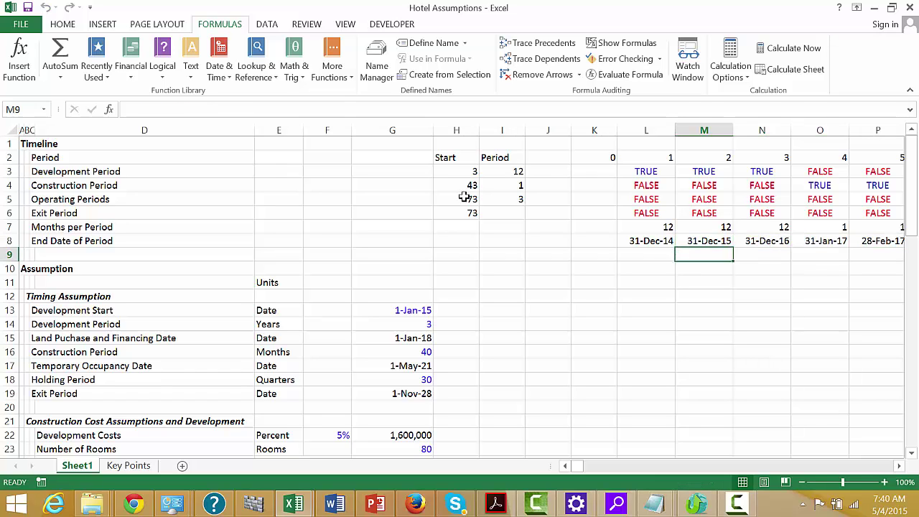
Examine the end date formulas in L8 and M8 and how they line up with the first timeline periods.
{"action": "key", "text": "Left"}
{"action": "key", "text": "Left"}
{"action": "key", "text": "Left"}
{"action": "key", "text": "Right"}
{"action": "key", "text": "Right"}
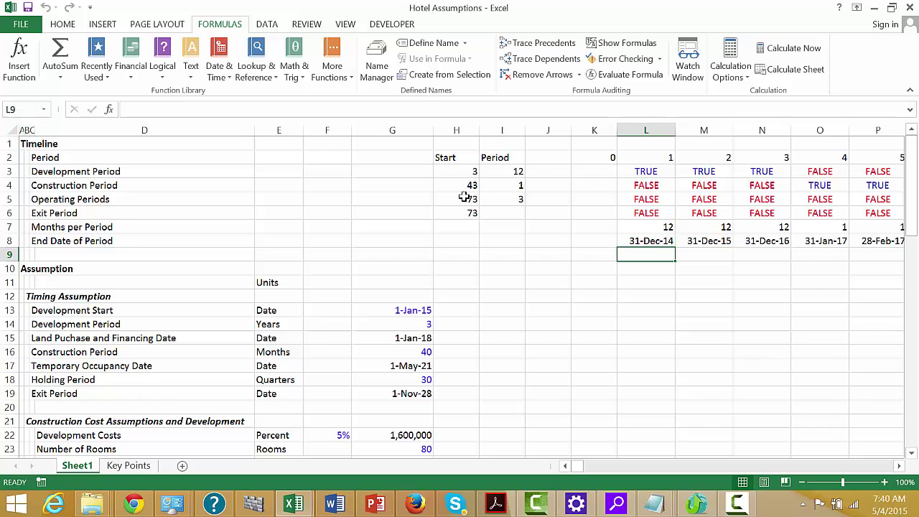
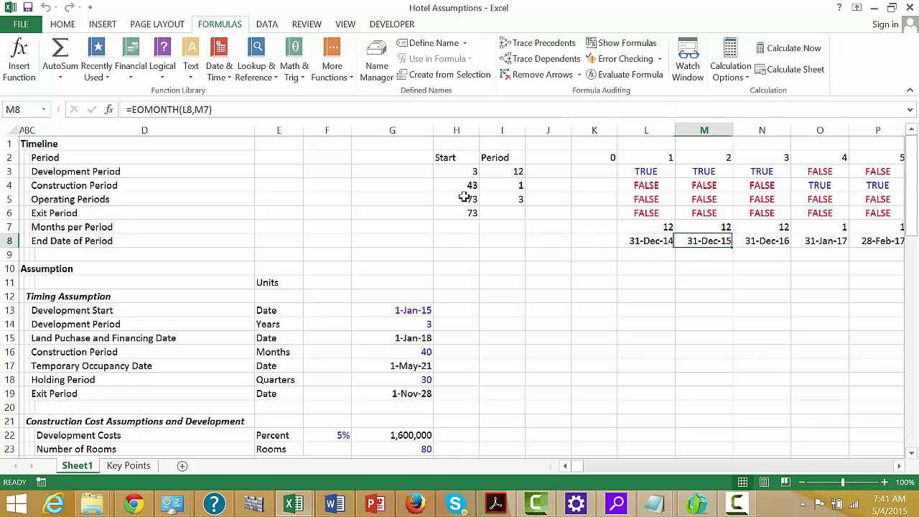
{"action": "key", "text": "Left"}
{"action": "key", "text": "Left"}
{"action": "key", "text": "Left"}
{"action": "key", "text": "Left"}
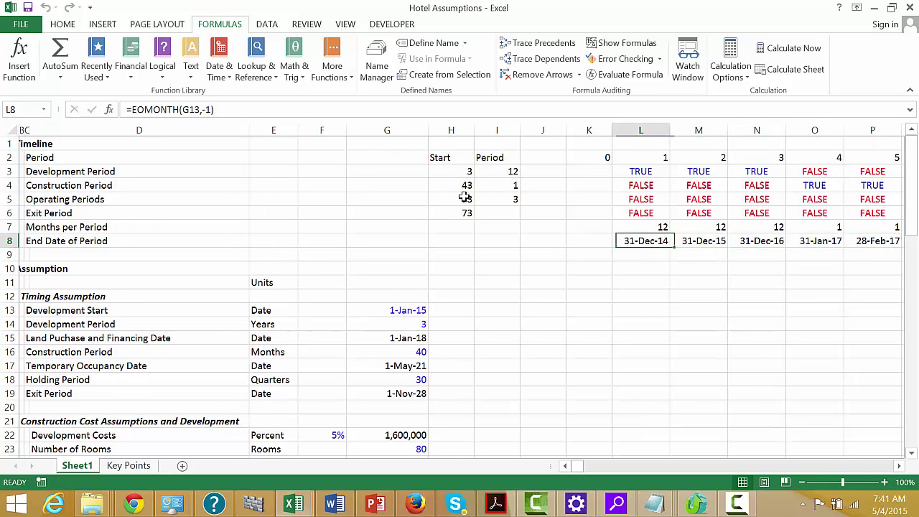
{"action": "key", "text": "Right"}
{"action": "key", "text": "Right"}
{"action": "key", "text": "Left"}
{"action": "key", "text": "Left"}
{"action": "key", "text": "Down"}
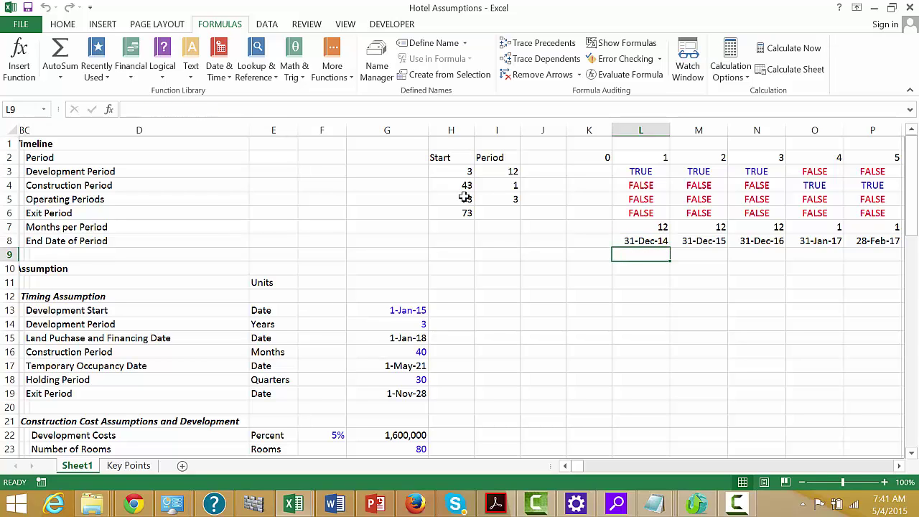
{"action": "key", "text": "Right"}
{"action": "key", "text": "Right"}
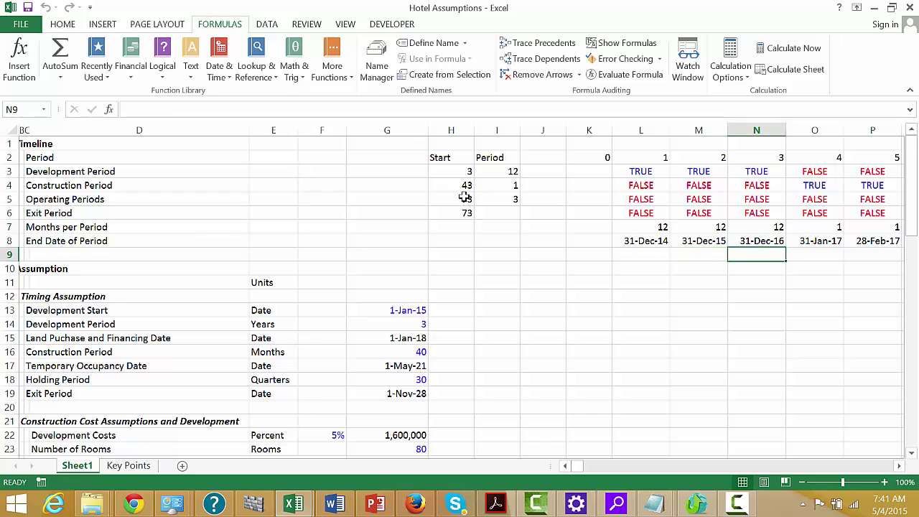
{"action": "key", "text": "Left"}
{"action": "key", "text": "Up"}
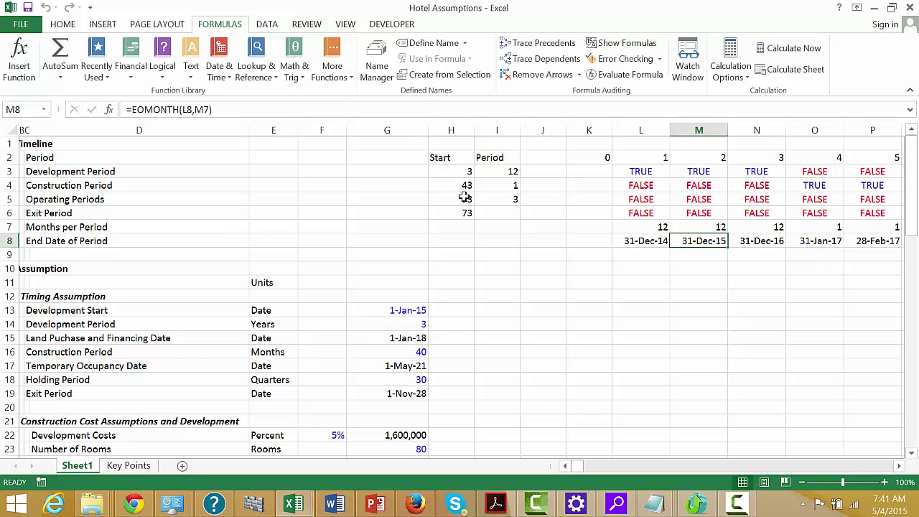
{"action": "key", "text": "Left"}
{"action": "key", "text": "Down"}
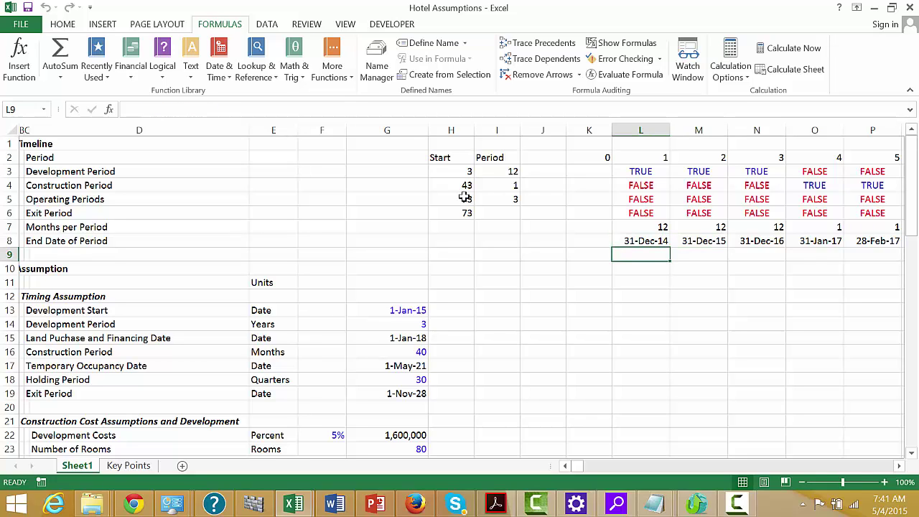
Compare the Development Start date in G13 with the first period's end date in L8.
{"action": "key", "text": "Left"}
{"action": "key", "text": "Left"}
{"action": "key", "text": "Left"}
{"action": "key", "text": "Left"}
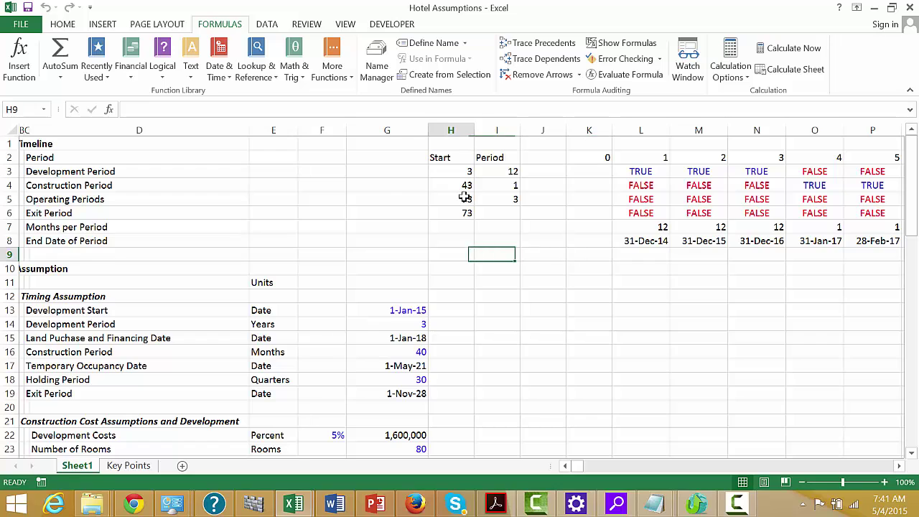
{"action": "key", "text": "Down"}
{"action": "key", "text": "Down"}
{"action": "key", "text": "Down"}
{"action": "key", "text": "Down"}
{"action": "key", "text": "Left"}
{"action": "key", "text": "Right"}
{"action": "key", "text": "Right"}
{"action": "key", "text": "Right"}
{"action": "key", "text": "Right"}
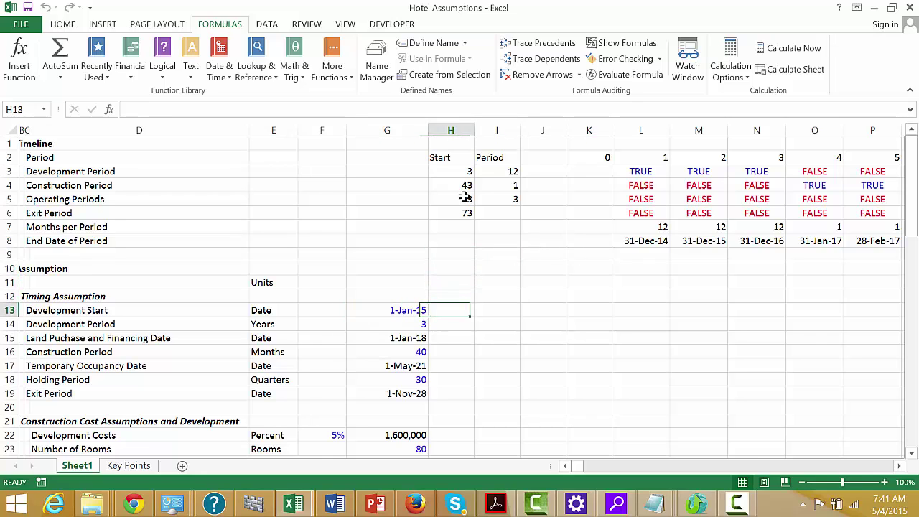
{"action": "key", "text": "Up"}
{"action": "key", "text": "Up"}
{"action": "key", "text": "Up"}
{"action": "key", "text": "Up"}
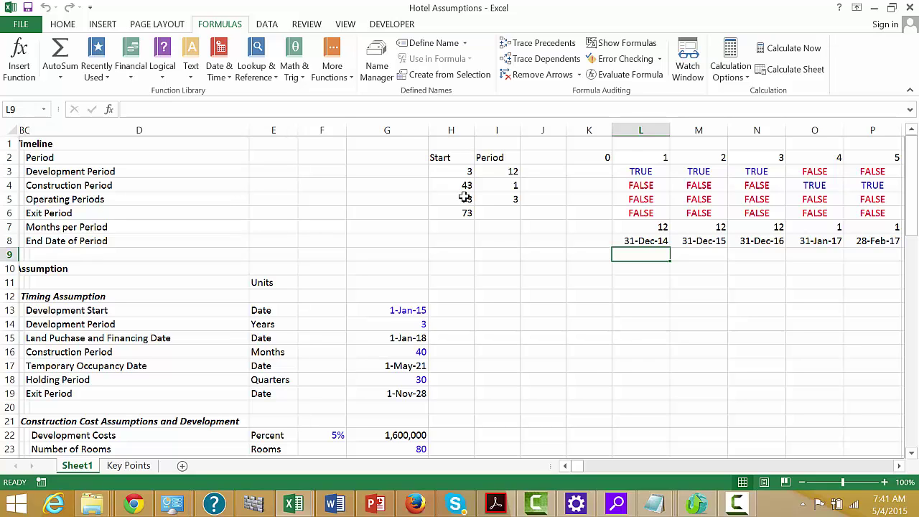
{"action": "left_click", "coordinate": [737, 503]}
{"action": "left_click", "coordinate": [733, 404]}
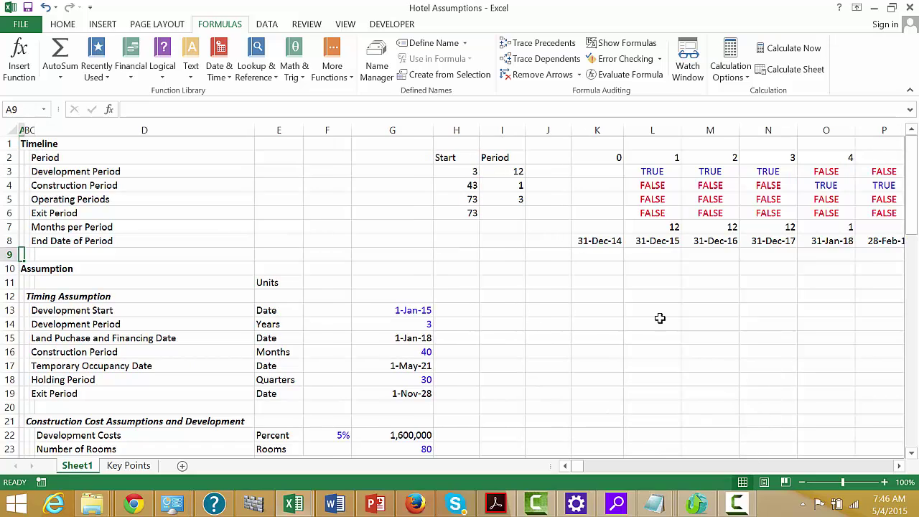
Enter =EOMONTH(G13,-1) in K8 so period 0 ends in the month before the Development Start date.
{"action": "left_click", "coordinate": [525, 223]}
{"action": "key", "text": "Down"}
{"action": "key", "text": "Right"}
{"action": "key", "text": "Right"}
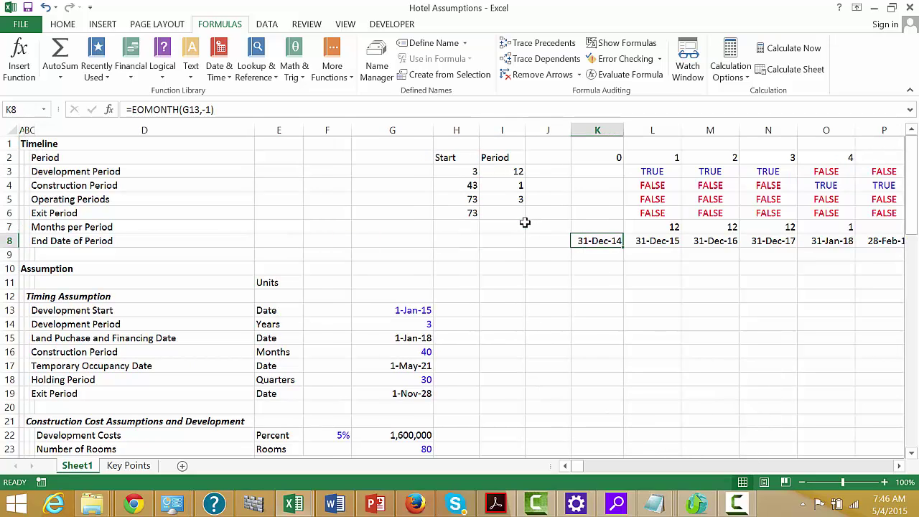
{"action": "type", "text": "="}
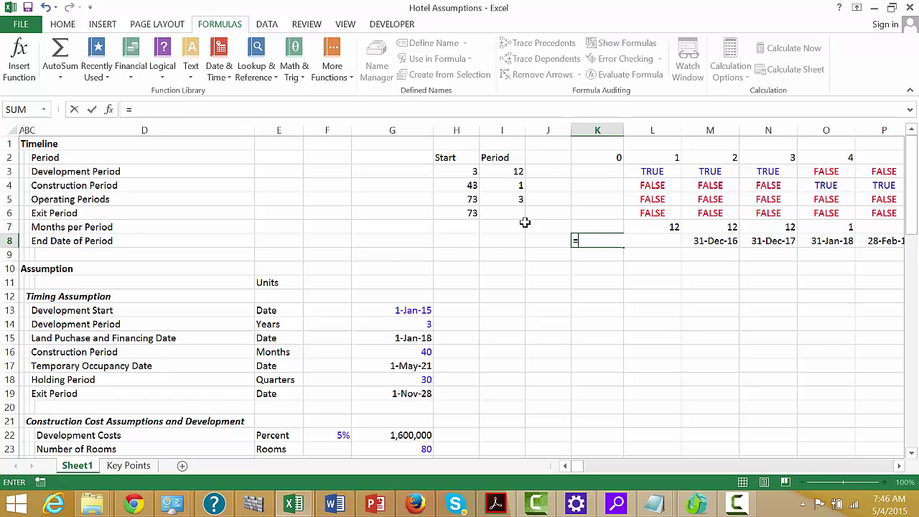
{"action": "type", "text": "e"}
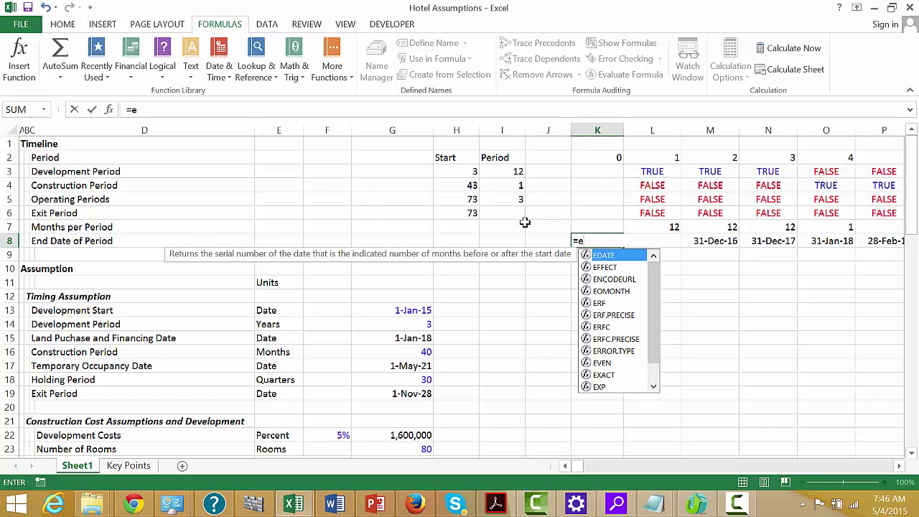
{"action": "type", "text": "o"}
{"action": "key", "text": "Tab"}
{"action": "key", "text": "Down"}
{"action": "key", "text": "Down"}
{"action": "key", "text": "Down"}
{"action": "key", "text": "Down"}
{"action": "key", "text": "Down"}
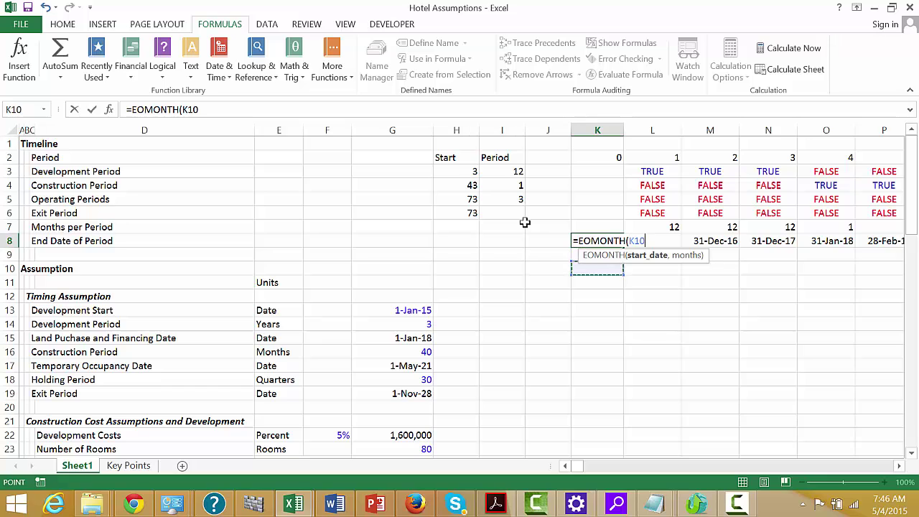
{"action": "key", "text": "Left"}
{"action": "key", "text": "Left"}
{"action": "key", "text": "Left"}
{"action": "key", "text": "Left"}
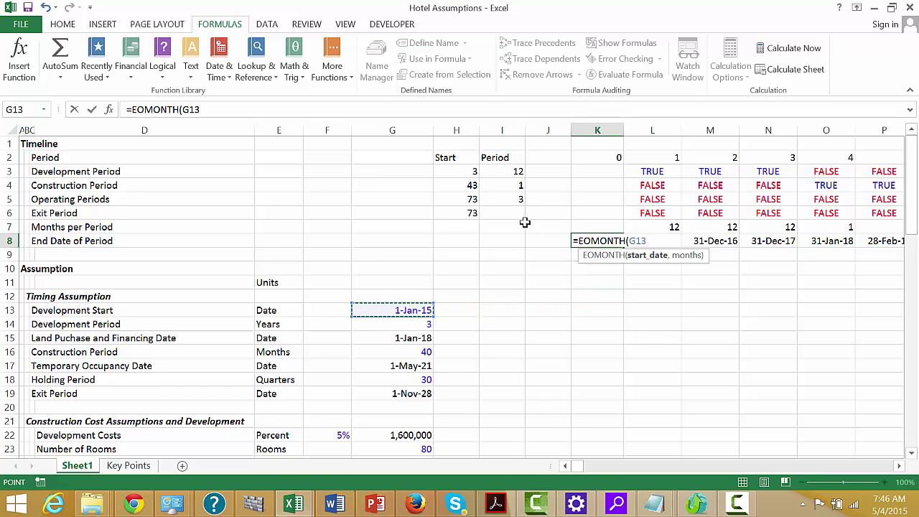
{"action": "type", "text": ",-1"}
{"action": "key", "text": "Return"}
{"action": "key", "text": "Up"}
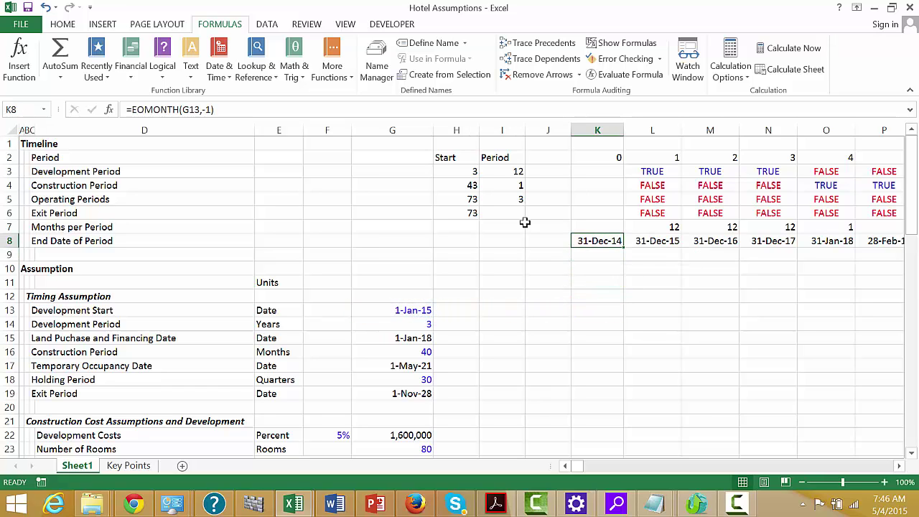
Enter =EOMONTH(K8,L7) in L8, adding the first period's months to the period 0 end date.
{"action": "key", "text": "Right"}
{"action": "type", "text": "="}
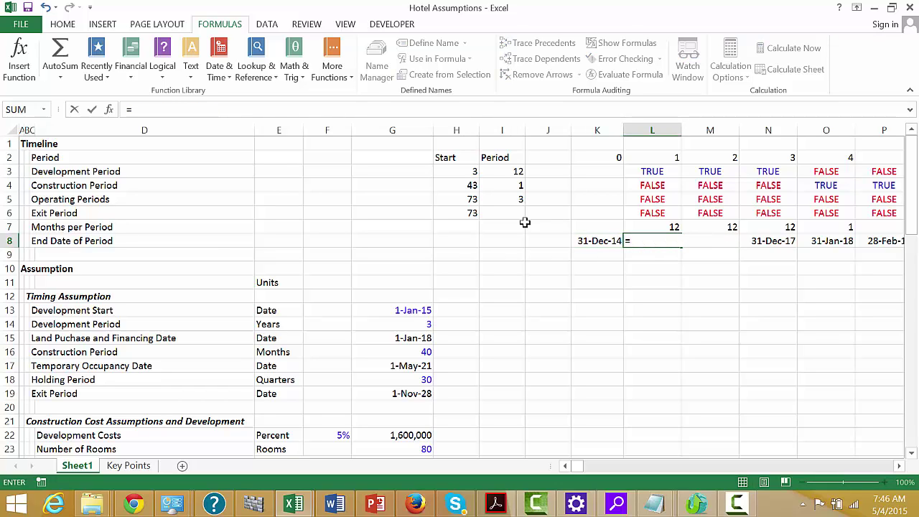
{"action": "type", "text": "eo"}
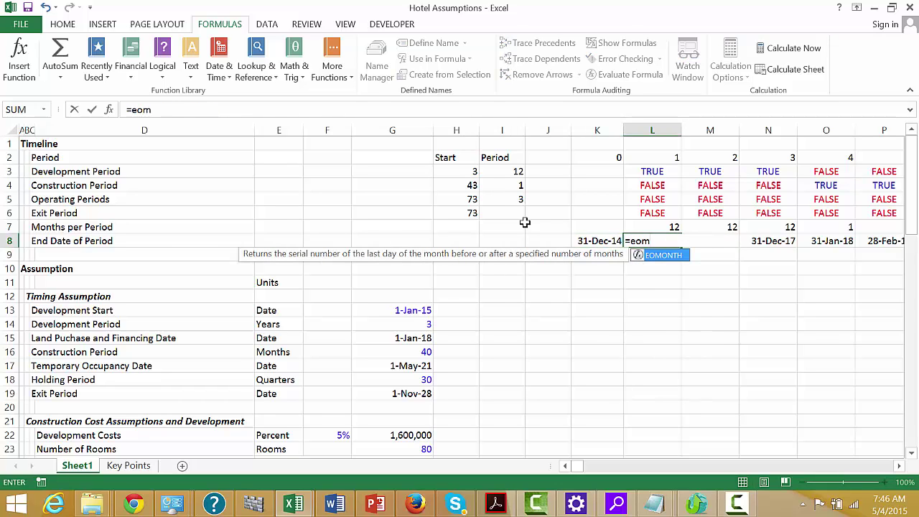
{"action": "type", "text": "m"}
{"action": "key", "text": "Tab"}
{"action": "key", "text": "Left"}
{"action": "type", "text": ","}
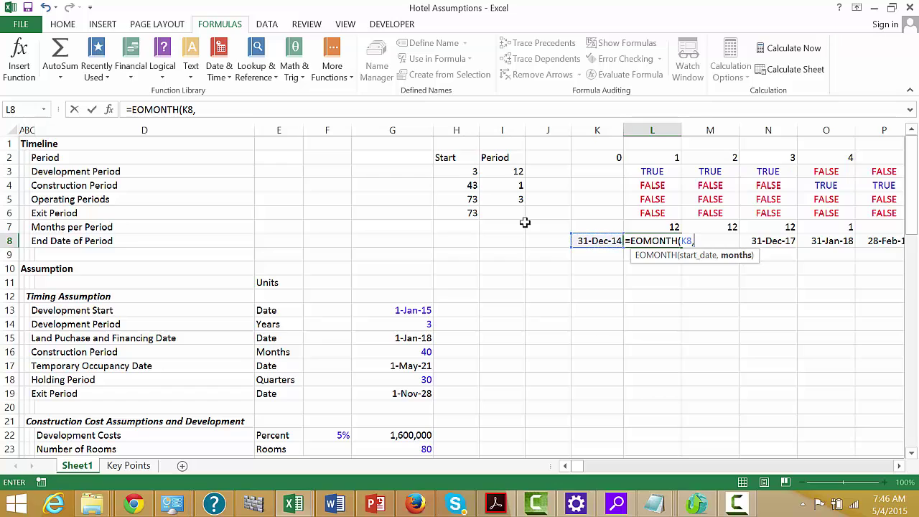
{"action": "key", "text": "Up"}
{"action": "key", "text": "ctrl+Return"}
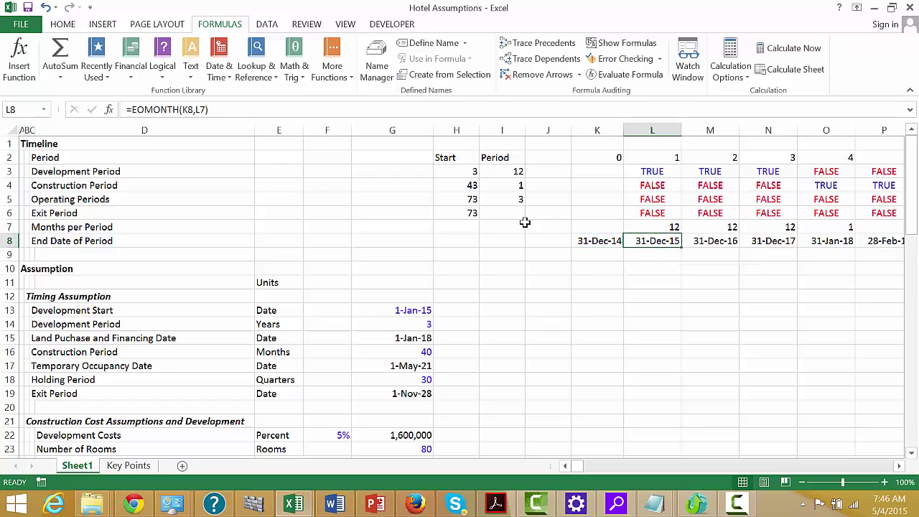
Fill the End Date of Period formula from L8 across the remaining timeline periods.
{"action": "key", "text": "ctrl+c"}
{"action": "key", "text": "shift+Right"}
{"action": "key", "text": "shift+Right"}
{"action": "key", "text": "shift+Right"}
{"action": "key", "text": "shift+Right"}
{"action": "key", "text": "Right"}
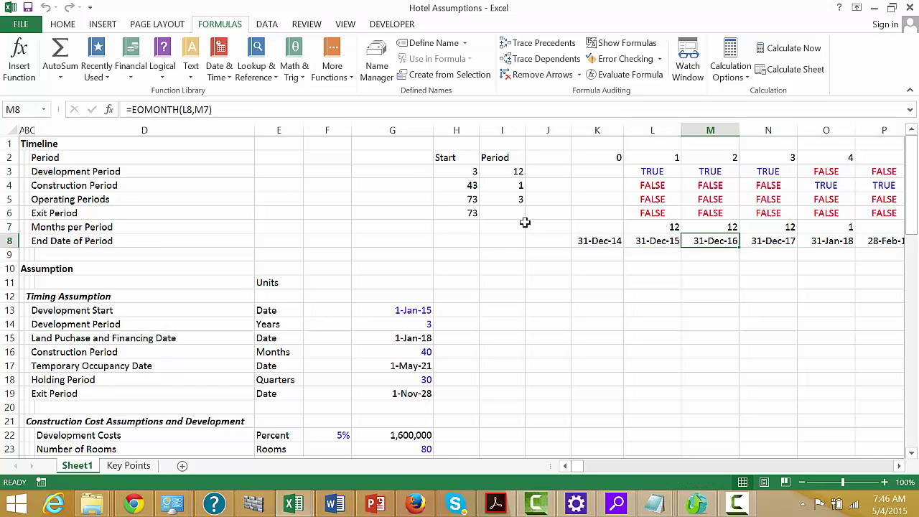
{"action": "key", "text": "Right"}
{"action": "key", "text": "Right"}
{"action": "key", "text": "Right"}
Insert a new row directly below End Date of Period and label it "Start of Month" in C9.
{"action": "key", "text": "Down"}
{"action": "key", "text": "Left"}
{"action": "key", "text": "Left"}
{"action": "key", "text": "Left"}
{"action": "key", "text": "Left"}
{"action": "key", "text": "Left"}
{"action": "key", "text": "Left"}
{"action": "key", "text": "Left"}
{"action": "key", "text": "Left"}
{"action": "key", "text": "Left"}
{"action": "key", "text": "Left"}
{"action": "key", "text": "Left"}
{"action": "key", "text": "Left"}
{"action": "key", "text": "Left"}
{"action": "key", "text": "Left"}
{"action": "key", "text": "Left"}
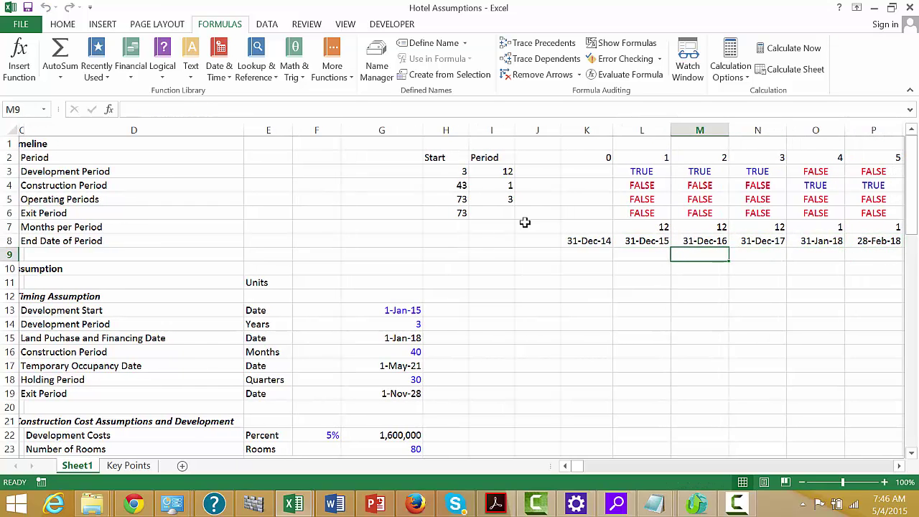
{"action": "key", "text": "shift+space"}
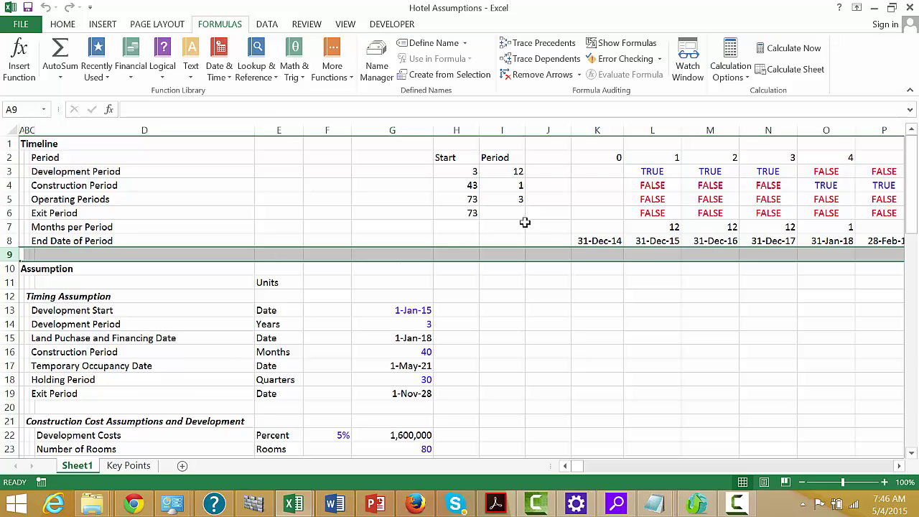
{"action": "key", "text": "ctrl+shift+plus"}
{"action": "key", "text": "Right"}
{"action": "key", "text": "Right"}
{"action": "type", "text": "Sta"}
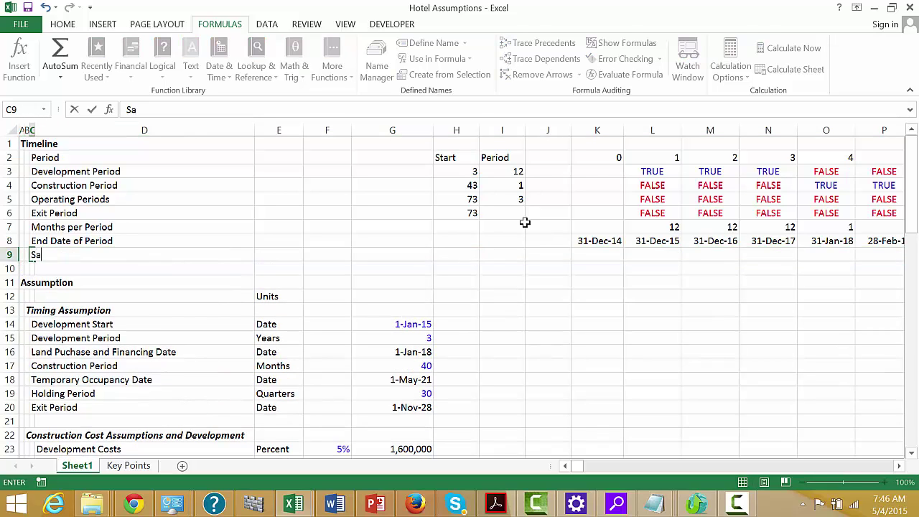
{"action": "type", "text": "rt of Month"}
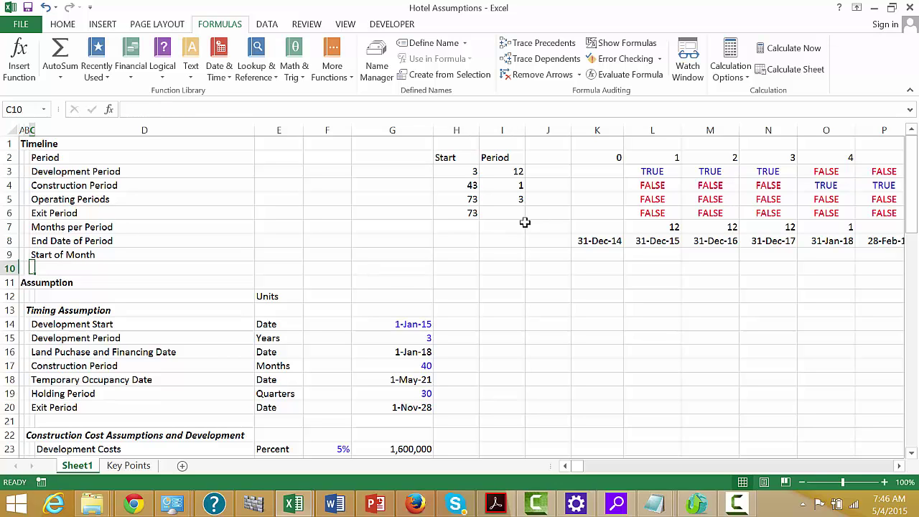
Enter =K8+1 in L9 to set the first period's start date one day after the period 0 end date.
{"action": "key", "text": "Right"}
{"action": "key", "text": "Right"}
{"action": "key", "text": "Right"}
{"action": "key", "text": "Right"}
{"action": "key", "text": "Right"}
{"action": "key", "text": "Right"}
{"action": "key", "text": "Right"}
{"action": "key", "text": "Right"}
{"action": "key", "text": "Right"}
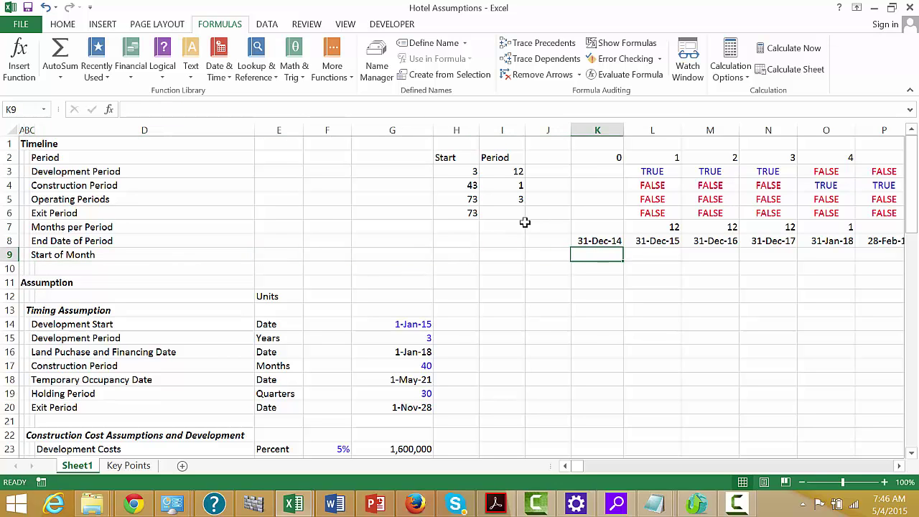
{"action": "type", "text": "="}
{"action": "key", "text": "Left"}
{"action": "key", "text": "Up"}
{"action": "type", "text": "+1"}
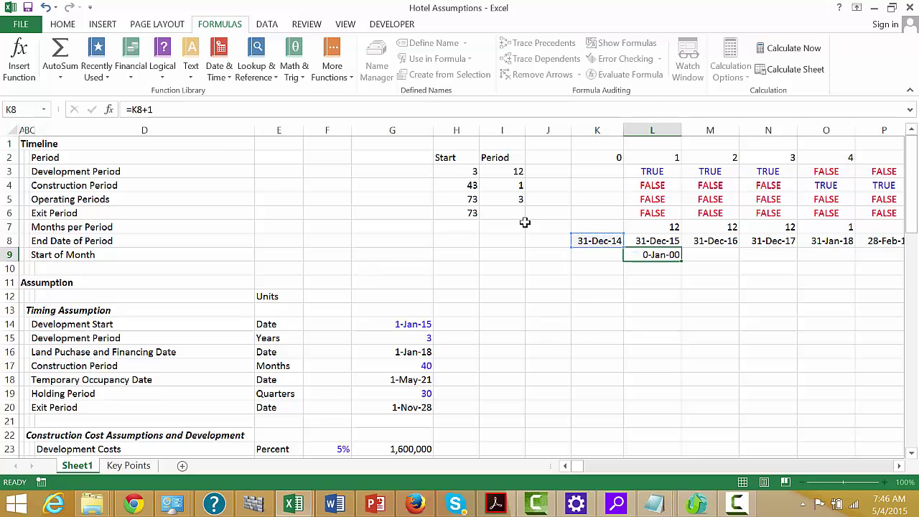
Fill the Start of Month formula from L9 across the remaining timeline periods.
{"action": "key", "text": "ctrl+Return"}
{"action": "key", "text": "ctrl+shift+Right"}
{"action": "key", "text": "ctrl+r"}
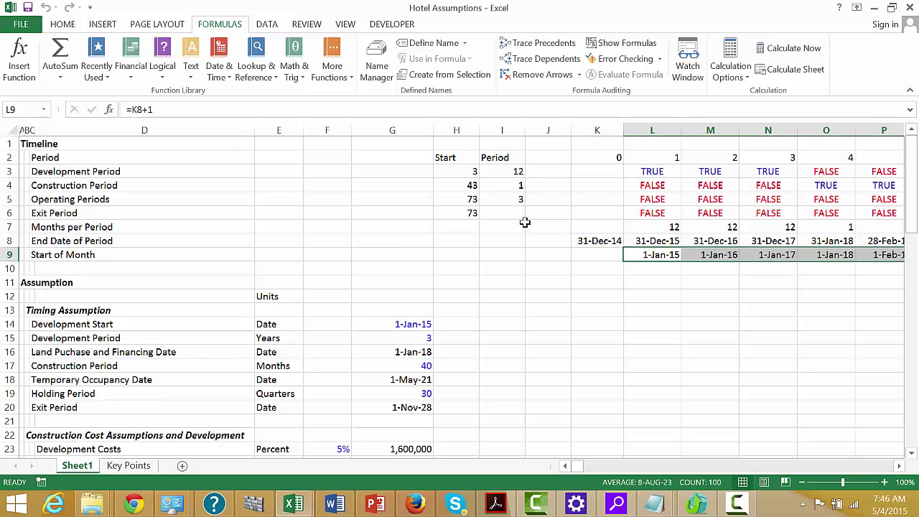
Check the start and end dates of each period along the timeline through the development, construction and operating phases.
{"action": "key", "text": "Right"}
{"action": "key", "text": "Right"}
{"action": "key", "text": "Right"}
{"action": "key", "text": "Right"}
{"action": "key", "text": "Right"}
{"action": "key", "text": "Right"}
{"action": "key", "text": "Right"}
{"action": "key", "text": "Right"}
{"action": "key", "text": "Right"}
{"action": "key", "text": "Right"}
{"action": "key", "text": "Right"}
{"action": "key", "text": "Right"}
{"action": "key", "text": "Right"}
{"action": "key", "text": "Right"}
{"action": "key", "text": "Right"}
{"action": "key", "text": "Right"}
{"action": "key", "text": "Right"}
{"action": "key", "text": "Right"}
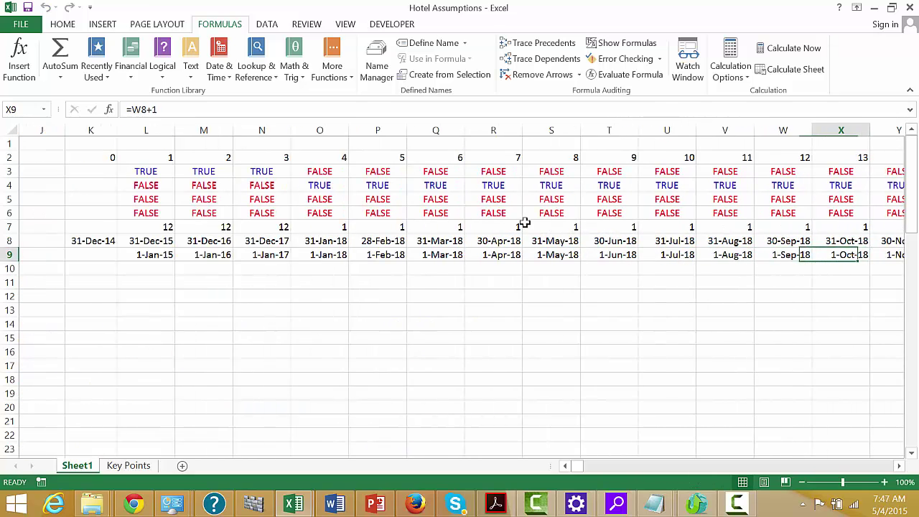
{"action": "key", "text": "Right"}
{"action": "key", "text": "Right"}
{"action": "key", "text": "Right"}
{"action": "key", "text": "Right"}
{"action": "key", "text": "Right"}
{"action": "key", "text": "Right"}
{"action": "key", "text": "Right"}
{"action": "key", "text": "Right"}
{"action": "key", "text": "Right"}
{"action": "key", "text": "Right"}
{"action": "key", "text": "Right"}
{"action": "key", "text": "Right"}
{"action": "key", "text": "Right"}
{"action": "key", "text": "Right"}
{"action": "key", "text": "Right"}
{"action": "key", "text": "Right"}
{"action": "key", "text": "Right"}
{"action": "key", "text": "Right"}
{"action": "key", "text": "Right"}
{"action": "key", "text": "Right"}
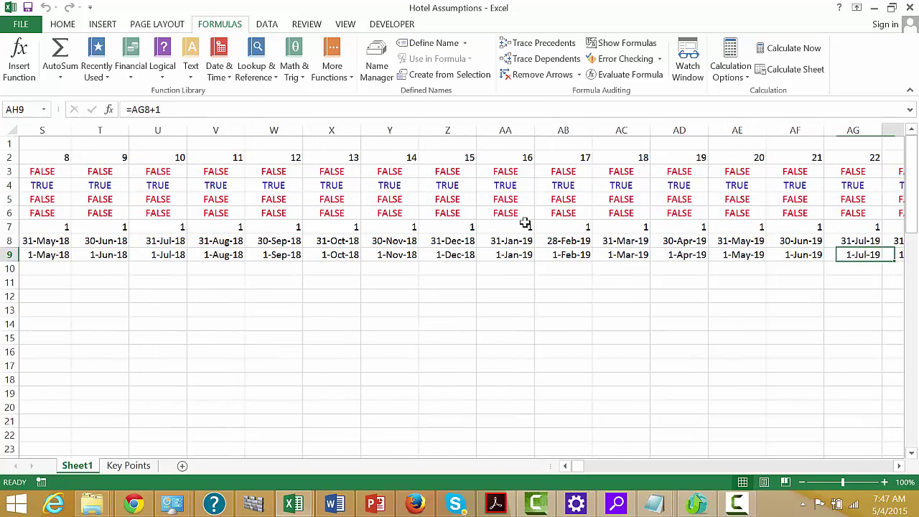
{"action": "key", "text": "Right"}
{"action": "key", "text": "Right"}
{"action": "key", "text": "Right"}
{"action": "key", "text": "Right"}
{"action": "key", "text": "Right"}
{"action": "key", "text": "Right"}
{"action": "key", "text": "Right"}
{"action": "key", "text": "Right"}
{"action": "key", "text": "Right"}
{"action": "key", "text": "Right"}
{"action": "key", "text": "Right"}
{"action": "key", "text": "Right"}
{"action": "key", "text": "Right"}
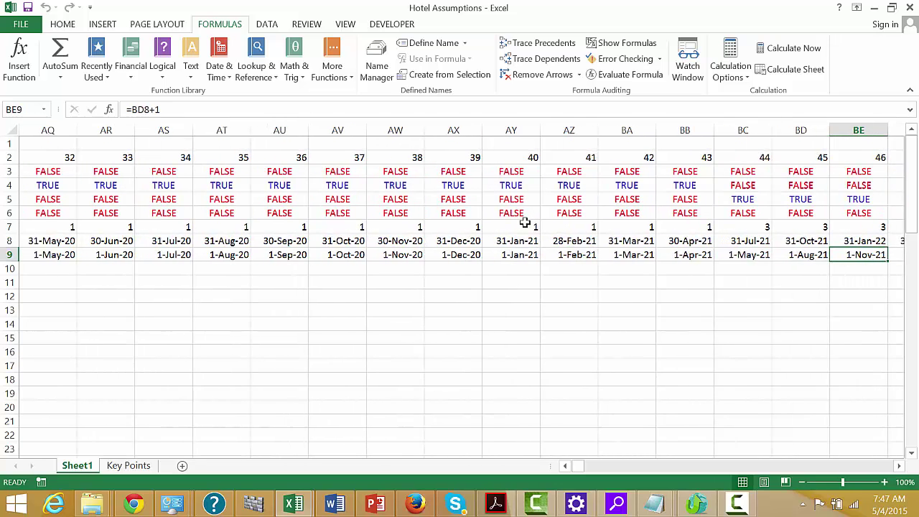
{"action": "key", "text": "Left"}
{"action": "key", "text": "Left"}
{"action": "key", "text": "Left"}
{"action": "key", "text": "Left"}
{"action": "key", "text": "Left"}
{"action": "key", "text": "Left"}
{"action": "key", "text": "Left"}
{"action": "key", "text": "Left"}
{"action": "key", "text": "Left"}
{"action": "key", "text": "Left"}
{"action": "key", "text": "Left"}
{"action": "key", "text": "Left"}
{"action": "key", "text": "Left"}
{"action": "key", "text": "Left"}
{"action": "key", "text": "Left"}
{"action": "key", "text": "Left"}
{"action": "key", "text": "Left"}
{"action": "key", "text": "Left"}
{"action": "key", "text": "Left"}
{"action": "key", "text": "Left"}
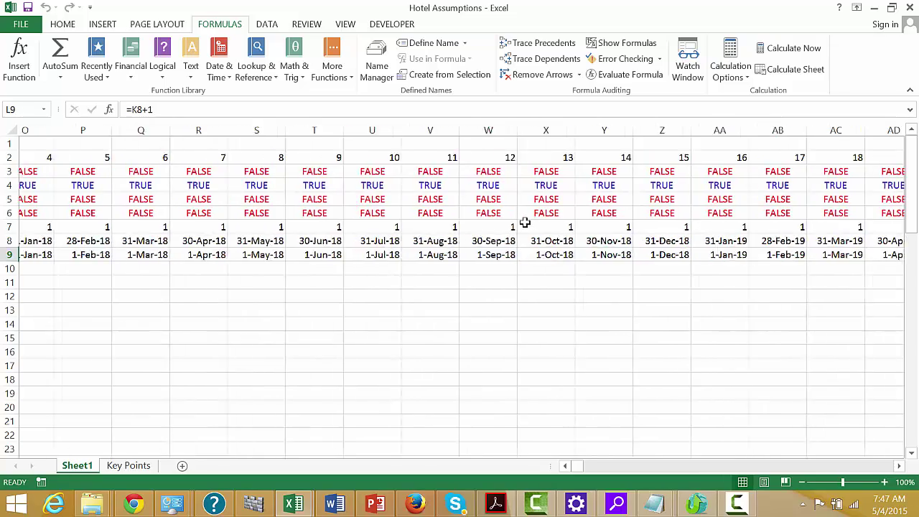
Insert a new row directly below Start of Month and label it "Year" in C10.
{"action": "key", "text": "Home"}
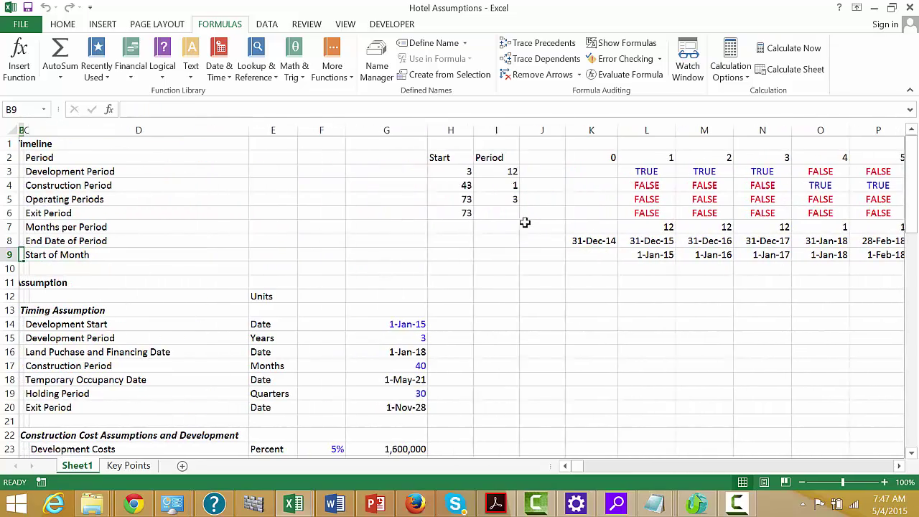
{"action": "key", "text": "Down"}
{"action": "key", "text": "shift+space"}
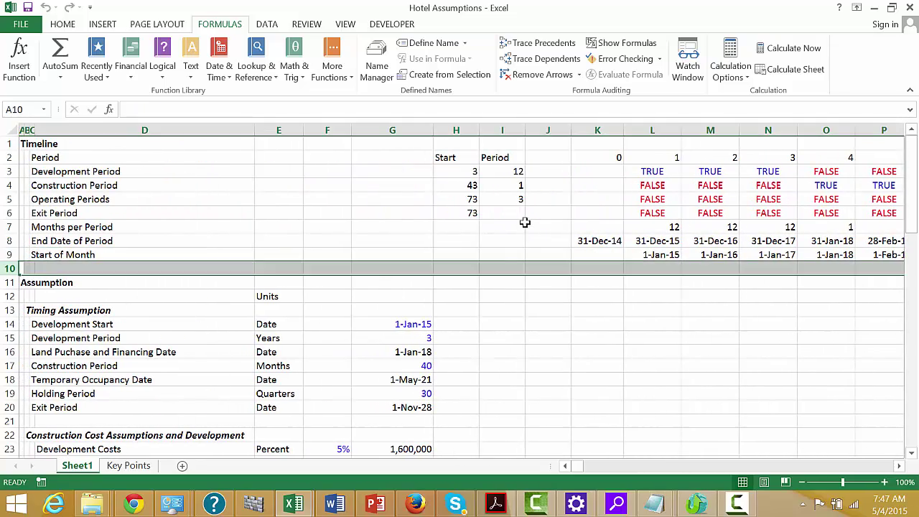
{"action": "key", "text": "ctrl+shift+plus"}
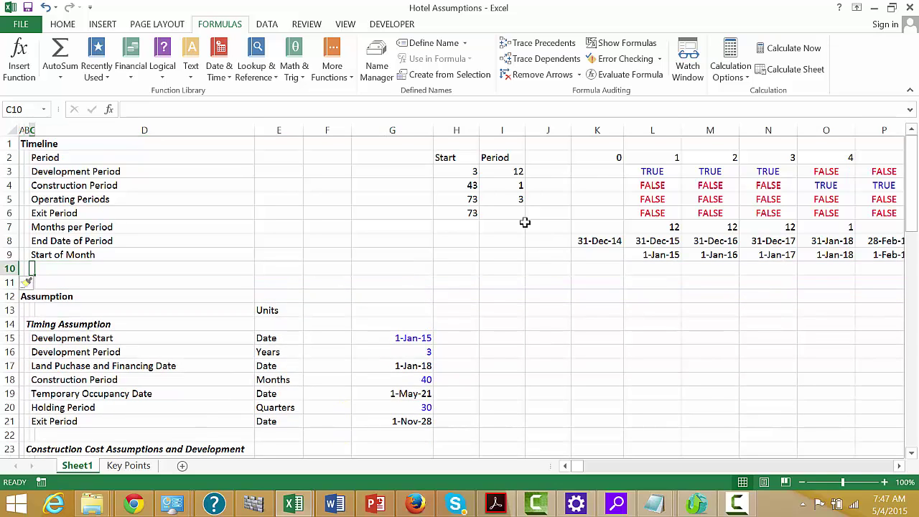
{"action": "type", "text": "Year"}
{"action": "key", "text": "Return"}
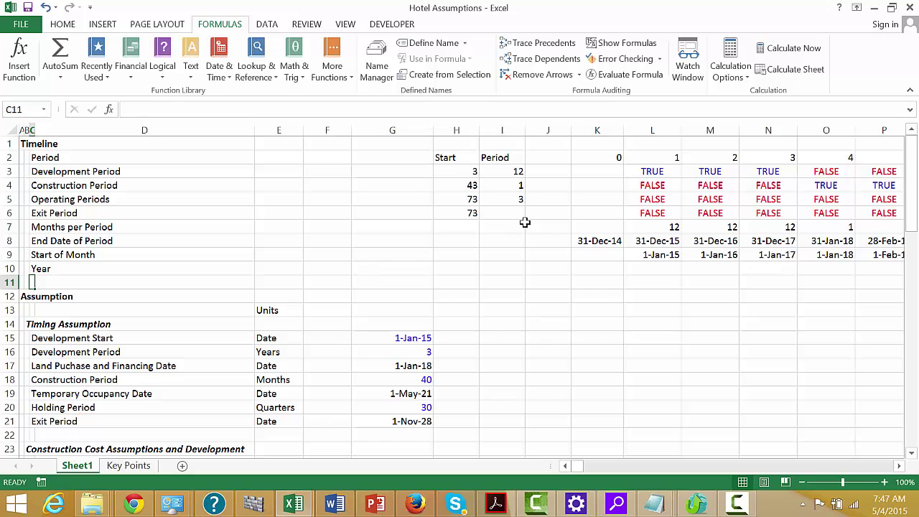
Examine the yearly inflation and base interest rate table under General Economic Assumption and the column layout of the assumptions below it.
{"action": "key", "text": "Down"}
{"action": "key", "text": "Down"}
{"action": "key", "text": "Down"}
{"action": "key", "text": "Down"}
{"action": "key", "text": "Down"}
{"action": "key", "text": "Down"}
{"action": "key", "text": "Down"}
{"action": "key", "text": "Down"}
{"action": "key", "text": "Down"}
{"action": "key", "text": "Down"}
{"action": "key", "text": "Down"}
{"action": "key", "text": "Down"}
{"action": "key", "text": "Down"}
{"action": "key", "text": "Down"}
{"action": "key", "text": "Down"}
{"action": "key", "text": "Down"}
{"action": "key", "text": "Down"}
{"action": "key", "text": "Down"}
{"action": "key", "text": "Down"}
{"action": "key", "text": "Down"}
{"action": "key", "text": "Down"}
{"action": "key", "text": "Down"}
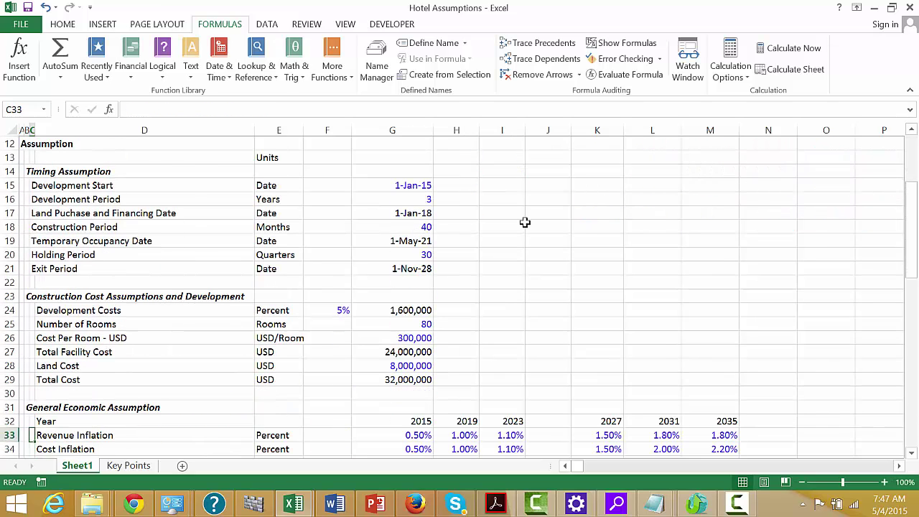
{"action": "key", "text": "Right"}
{"action": "key", "text": "Right"}
{"action": "key", "text": "Right"}
{"action": "key", "text": "Right"}
{"action": "key", "text": "Right"}
{"action": "key", "text": "Right"}
{"action": "key", "text": "Right"}
{"action": "key", "text": "Right"}
{"action": "key", "text": "Right"}
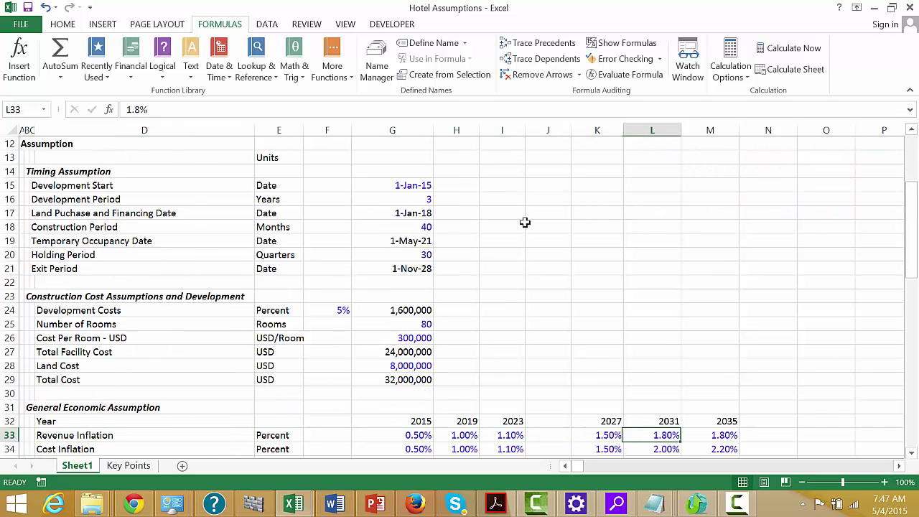
{"action": "key", "text": "Down"}
{"action": "key", "text": "Down"}
{"action": "key", "text": "Down"}
{"action": "key", "text": "Down"}
{"action": "key", "text": "Down"}
{"action": "key", "text": "Down"}
{"action": "key", "text": "Down"}
{"action": "key", "text": "Down"}
Move the 2027–2035 block K32:M35 of the General Economic Assumption table one column left to J32, closing the empty column gap.
{"action": "key", "text": "Up"}
{"action": "key", "text": "Up"}
{"action": "key", "text": "Up"}
{"action": "key", "text": "Up"}
{"action": "key", "text": "Up"}
{"action": "key", "text": "Up"}
{"action": "key", "text": "Up"}
{"action": "key", "text": "Up"}
{"action": "key", "text": "Up"}
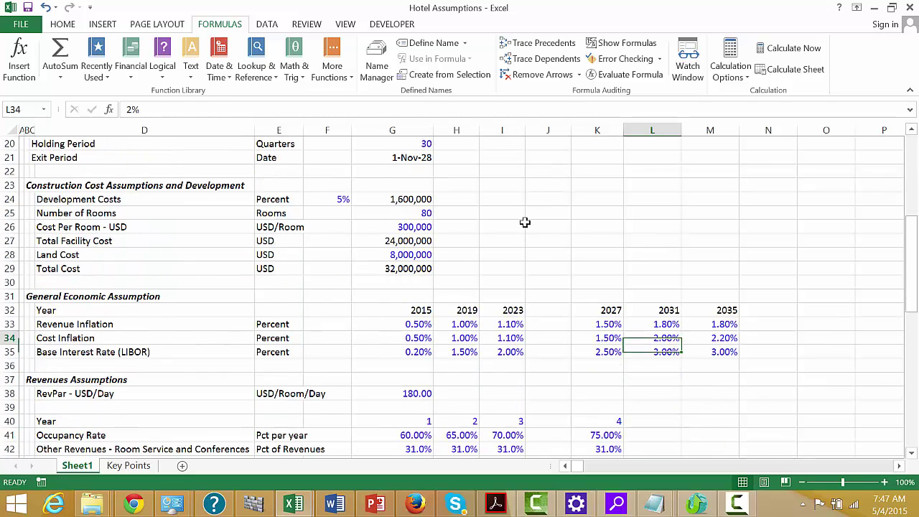
{"action": "key", "text": "Left"}
{"action": "key", "text": "shift+Down"}
{"action": "key", "text": "shift+Down"}
{"action": "key", "text": "shift+Down"}
{"action": "key", "text": "shift+Right"}
{"action": "key", "text": "shift+Right"}
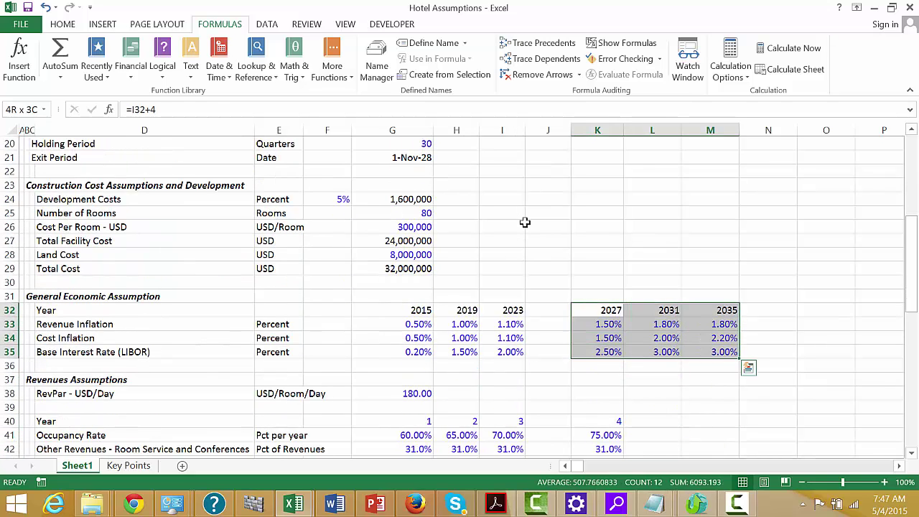
{"action": "key", "text": "ctrl+x"}
{"action": "key", "text": "Left"}
{"action": "key", "text": "ctrl+v"}
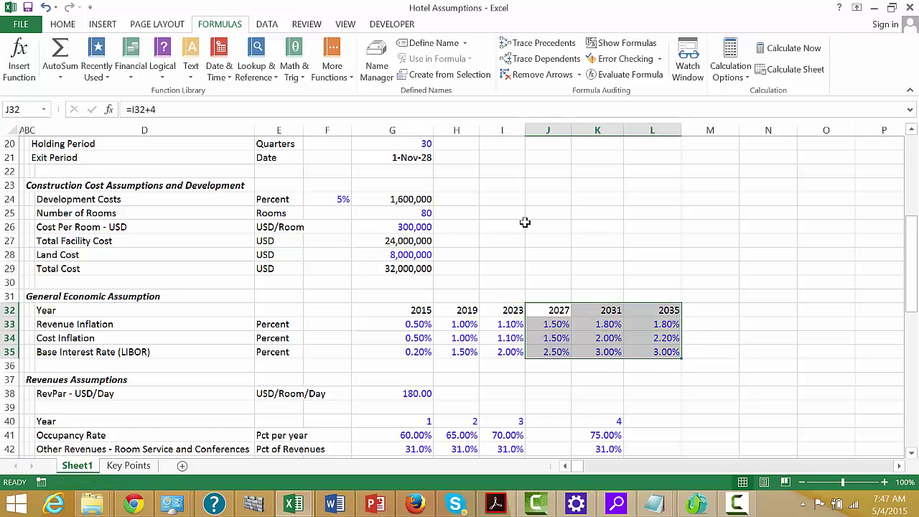
{"action": "key", "text": "Left"}
{"action": "key", "text": "Left"}
{"action": "key", "text": "Left"}
{"action": "key", "text": "Left"}
{"action": "key", "text": "Down"}
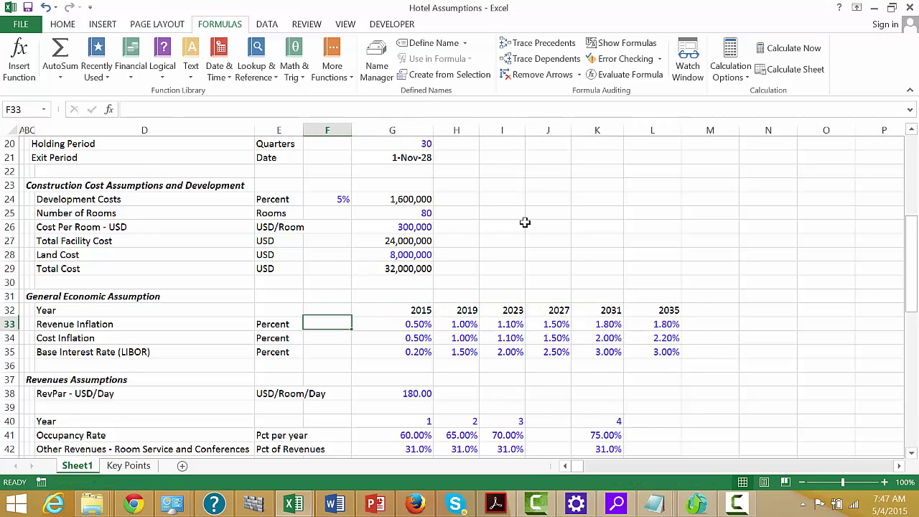
Review the Timing Assumption and Construction Cost Assumptions and Development sections above the General Economic Assumption table.
{"action": "key", "text": "Up"}
{"action": "key", "text": "Up"}
{"action": "key", "text": "Up"}
{"action": "key", "text": "Up"}
{"action": "key", "text": "Up"}
{"action": "key", "text": "Up"}
{"action": "key", "text": "Up"}
{"action": "key", "text": "Up"}
{"action": "key", "text": "Up"}
{"action": "key", "text": "Up"}
{"action": "key", "text": "Up"}
{"action": "key", "text": "Up"}
{"action": "key", "text": "Up"}
{"action": "key", "text": "Up"}
{"action": "key", "text": "Up"}
{"action": "key", "text": "Up"}
{"action": "key", "text": "Up"}
{"action": "key", "text": "Up"}
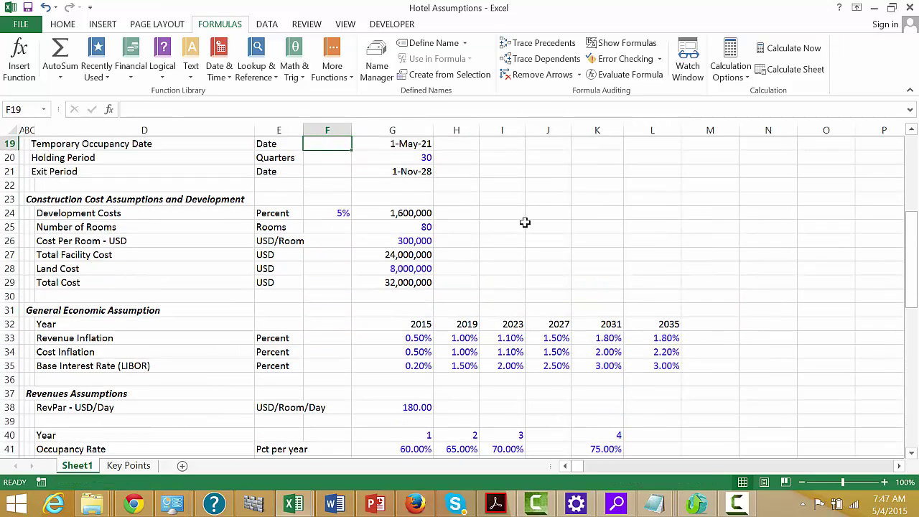
{"action": "key", "text": "Down"}
{"action": "key", "text": "Down"}
{"action": "key", "text": "Down"}
{"action": "key", "text": "Down"}
{"action": "key", "text": "Down"}
{"action": "key", "text": "Down"}
{"action": "key", "text": "Down"}
{"action": "key", "text": "Down"}
{"action": "key", "text": "Down"}
{"action": "key", "text": "Down"}
{"action": "key", "text": "Down"}
{"action": "key", "text": "Down"}
{"action": "key", "text": "Down"}
{"action": "key", "text": "Down"}
{"action": "key", "text": "Down"}
{"action": "key", "text": "Down"}
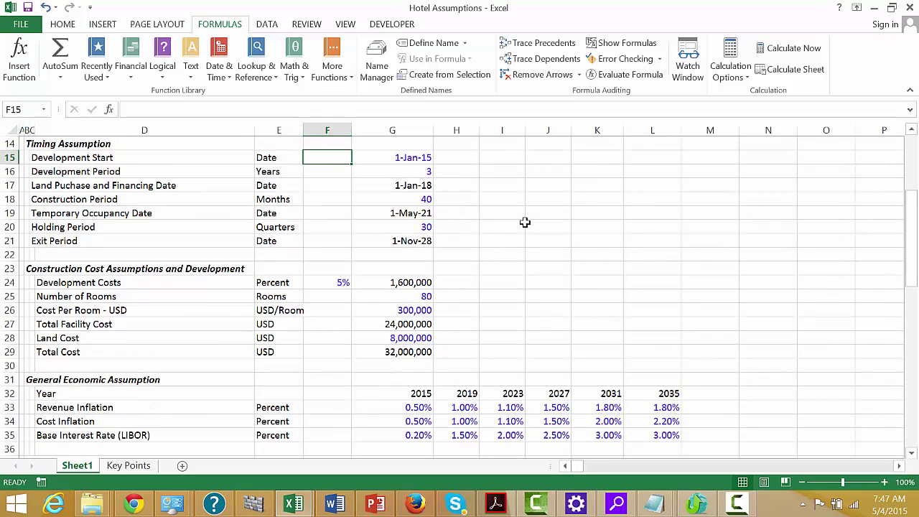
Insert a row directly below Total Cost and label it "S-Curve" in D30.
{"action": "key", "text": "Up"}
{"action": "key", "text": "Up"}
{"action": "key", "text": "Up"}
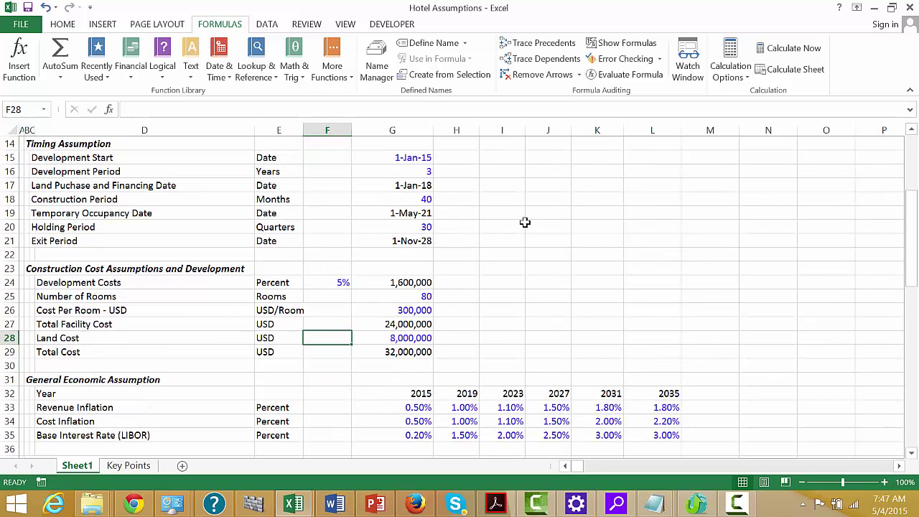
{"action": "key", "text": "Down"}
{"action": "key", "text": "Down"}
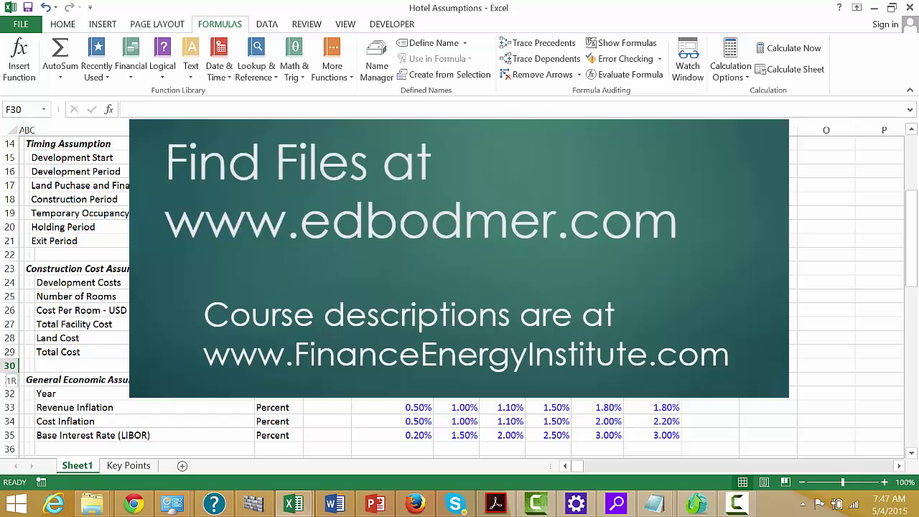
{"action": "left_click", "coordinate": [10, 365]}
{"action": "key", "text": "ctrl+shift+plus"}
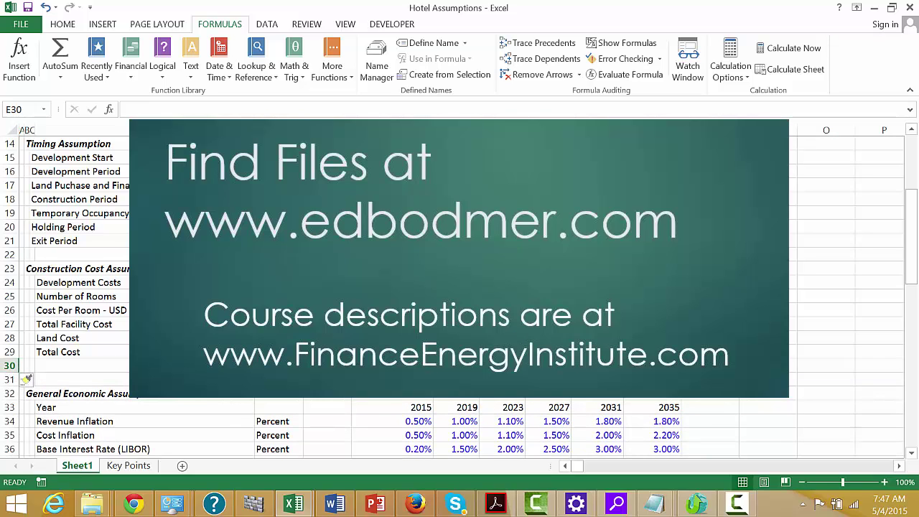
{"action": "key", "text": "Left"}
{"action": "key", "text": "Left"}
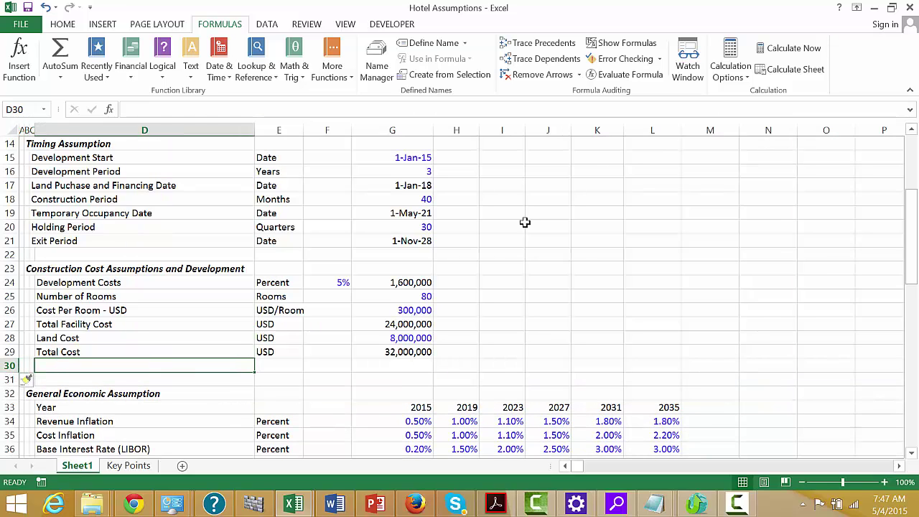
{"action": "type", "text": "S-Cur"}
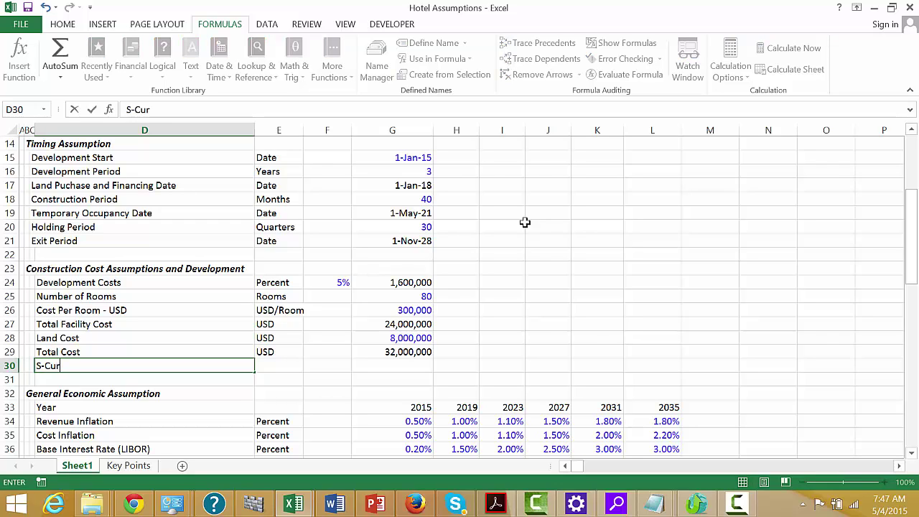
{"action": "key", "text": "Return"}
Insert two more blank rows beneath the S-Curve row, above the General Economic Assumption heading.
{"action": "key", "text": "Up"}
{"action": "key", "text": "Right"}
{"action": "key", "text": "Right"}
{"action": "key", "text": "Right"}
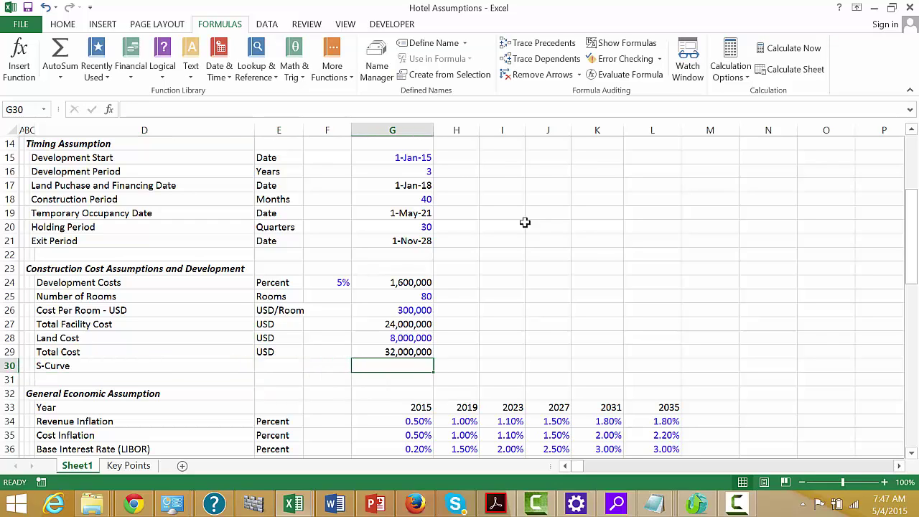
{"action": "key", "text": "Left"}
{"action": "key", "text": "Left"}
{"action": "key", "text": "Left"}
{"action": "key", "text": "Down"}
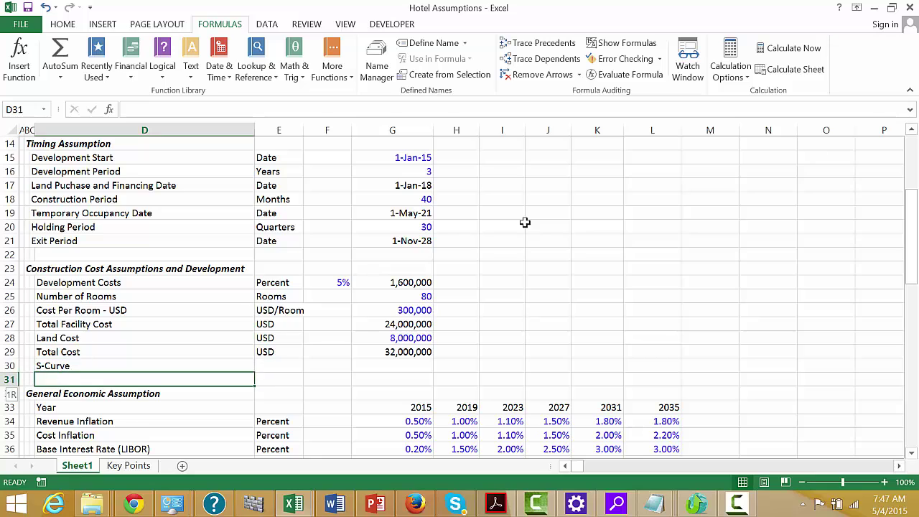
{"action": "key", "text": "shift+space"}
{"action": "key", "text": "ctrl+shift+plus"}
{"action": "key", "text": "ctrl+shift+plus"}
Extend the label in D30 to "S-Curve - Year".
{"action": "key", "text": "Up"}
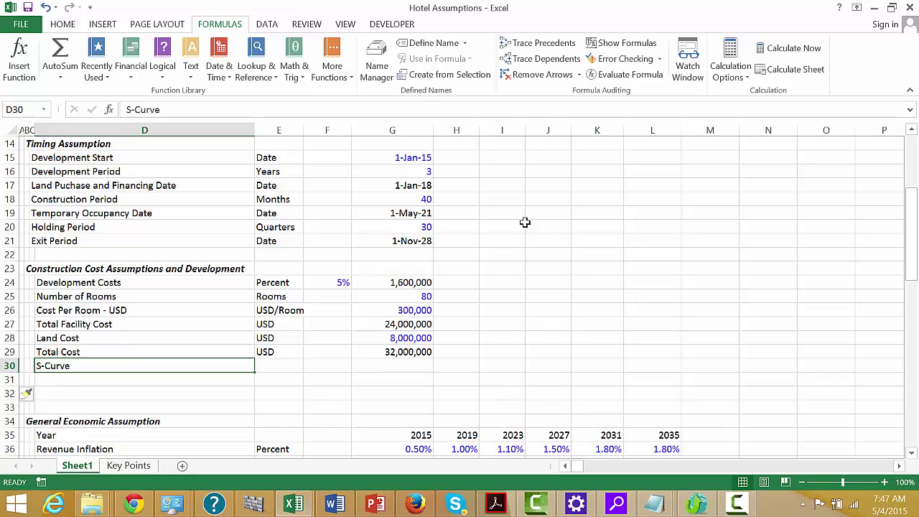
{"action": "key", "text": "F2"}
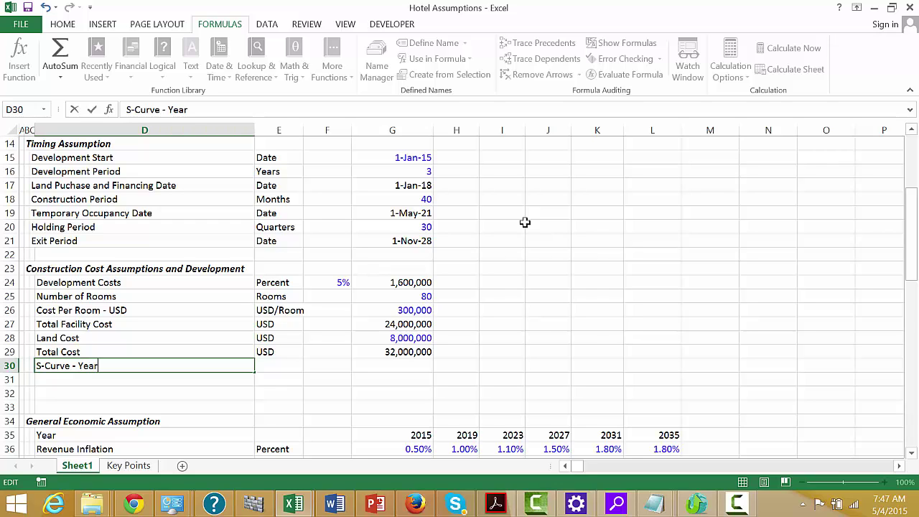
{"action": "type", "text": "- Year"}
{"action": "key", "text": "Return"}
Check the Construction Period length in the Timing Assumption section to see how many years the S-curve must cover.
{"action": "key", "text": "Up"}
{"action": "key", "text": "Right"}
{"action": "key", "text": "Right"}
{"action": "key", "text": "Right"}
{"action": "key", "text": "Right"}
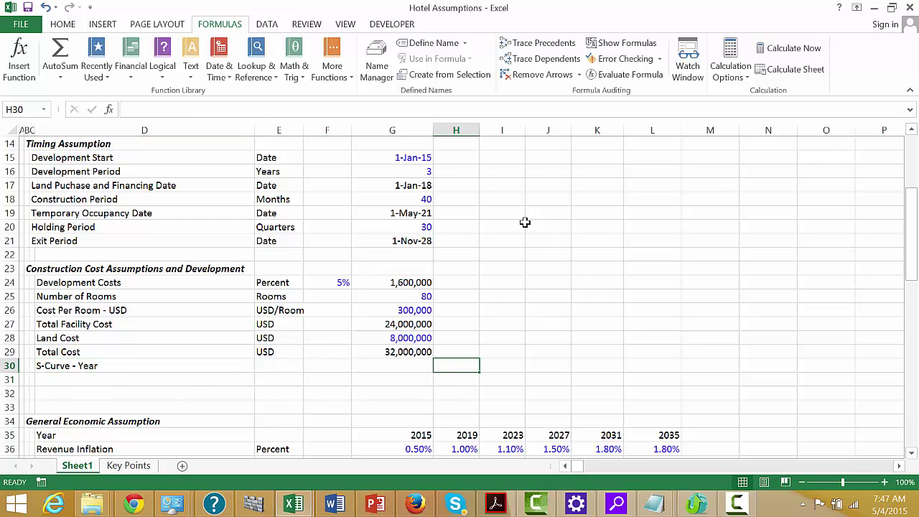
{"action": "key", "text": "Up"}
{"action": "key", "text": "Up"}
{"action": "key", "text": "Up"}
{"action": "key", "text": "Up"}
{"action": "key", "text": "Up"}
{"action": "key", "text": "Left"}
{"action": "key", "text": "Left"}
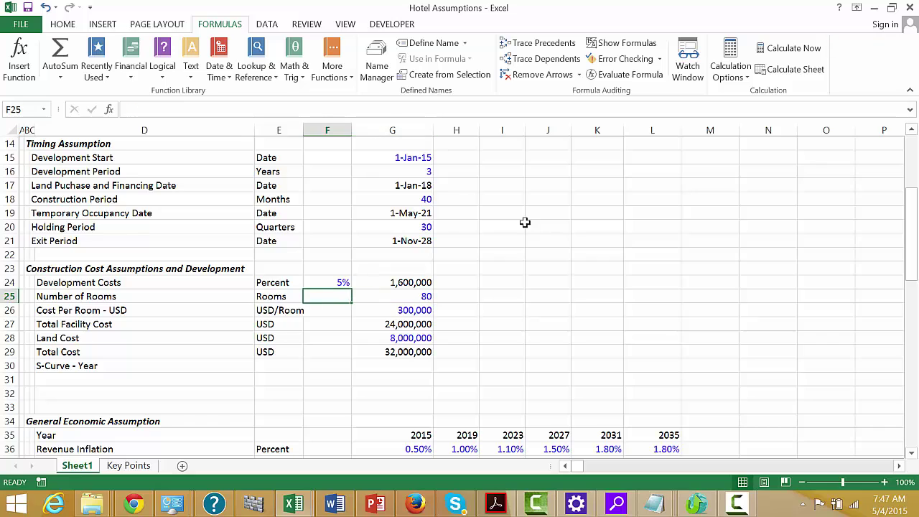
{"action": "key", "text": "Up"}
{"action": "key", "text": "Up"}
{"action": "key", "text": "Up"}
{"action": "key", "text": "Up"}
{"action": "key", "text": "Up"}
{"action": "key", "text": "Up"}
{"action": "key", "text": "Up"}
{"action": "key", "text": "Right"}
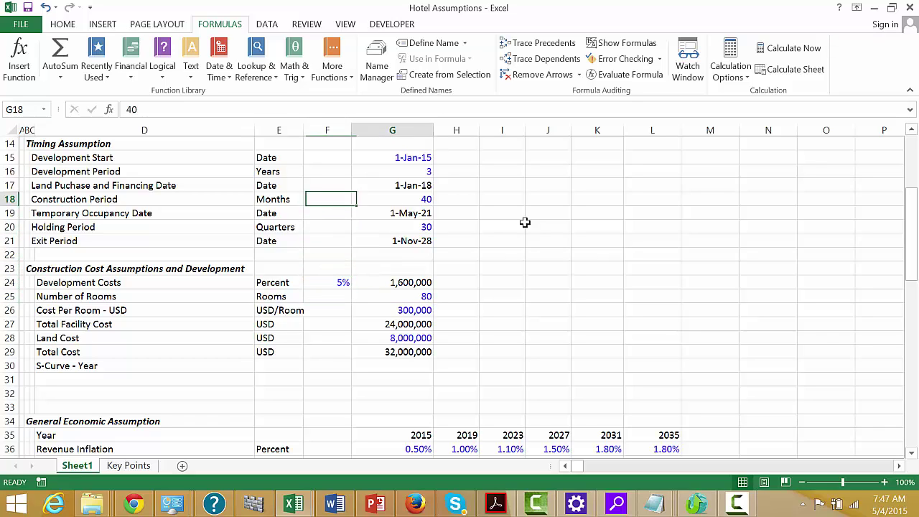
Enter the year numbers 1, 2, 3 and 4 across H30:K30 of the S-Curve - Year row.
{"action": "key", "text": "Right"}
{"action": "key", "text": "Down"}
{"action": "key", "text": "Down"}
{"action": "key", "text": "Down"}
{"action": "key", "text": "Down"}
{"action": "key", "text": "Down"}
{"action": "key", "text": "Down"}
{"action": "key", "text": "Down"}
{"action": "key", "text": "Down"}
{"action": "key", "text": "Down"}
{"action": "key", "text": "Down"}
{"action": "key", "text": "Down"}
{"action": "key", "text": "Down"}
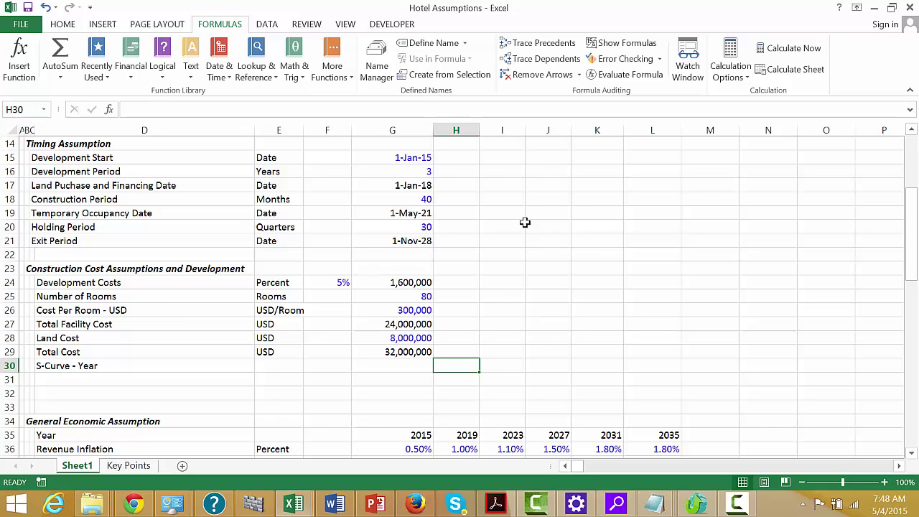
{"action": "type", "text": "1"}
{"action": "key", "text": "Right"}
{"action": "type", "text": "2"}
{"action": "key", "text": "Right"}
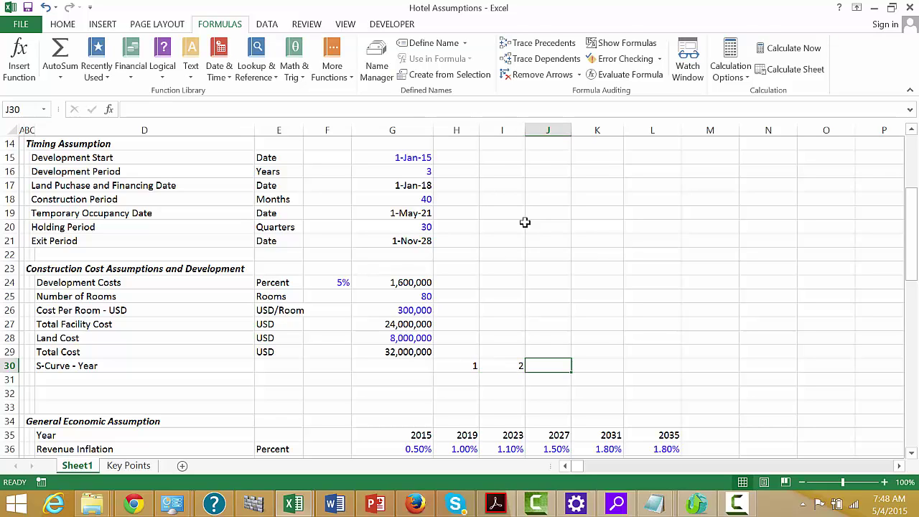
{"action": "type", "text": "3"}
{"action": "key", "text": "Right"}
{"action": "type", "text": "4"}
{"action": "key", "text": "Return"}
Enter the yearly spending shares 20%, 40%, 30% and 10% in H31:K31 under years 1 to 4.
{"action": "key", "text": "Left"}
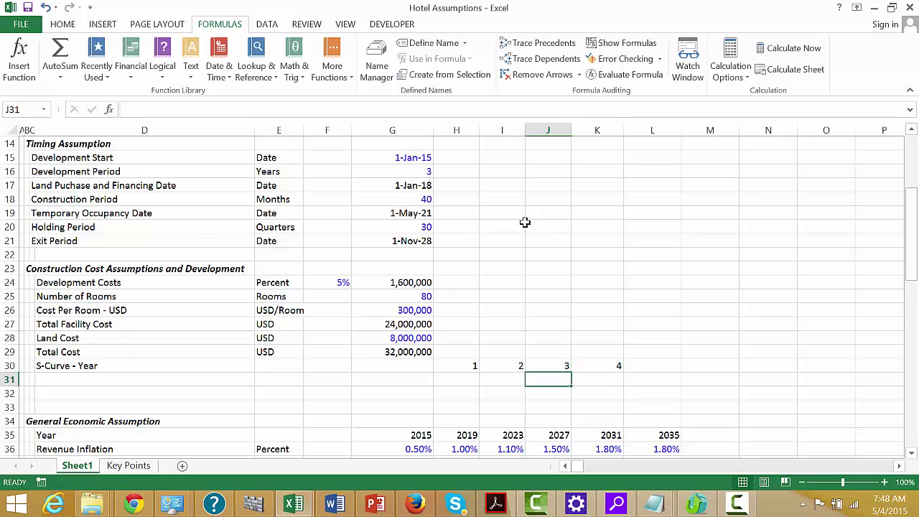
{"action": "key", "text": "Left"}
{"action": "key", "text": "Left"}
{"action": "type", "text": "20"}
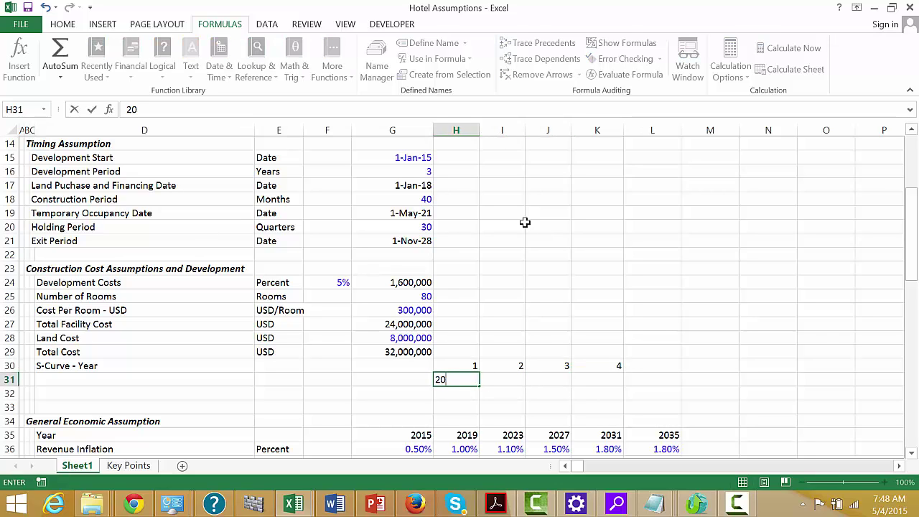
{"action": "type", "text": "%"}
{"action": "key", "text": "Return"}
{"action": "key", "text": "Up"}
{"action": "key", "text": "Right"}
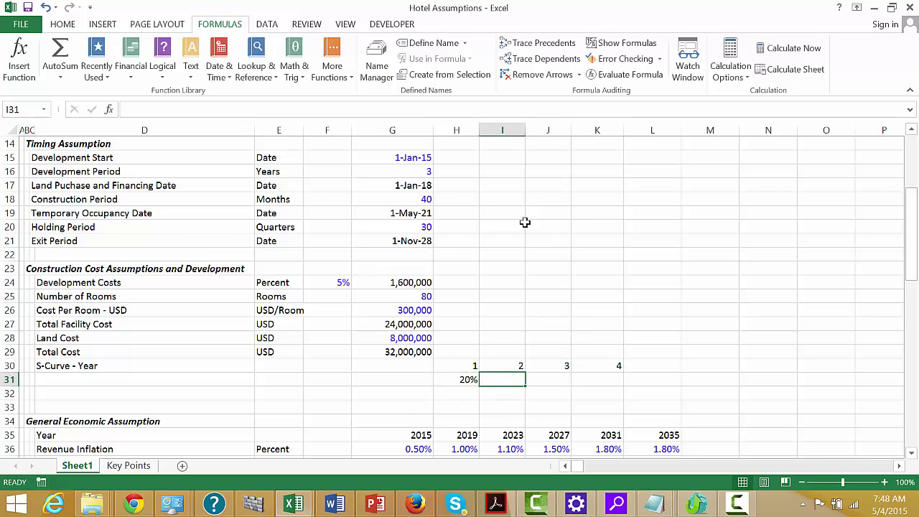
{"action": "type", "text": "40"}
{"action": "key", "text": "Return"}
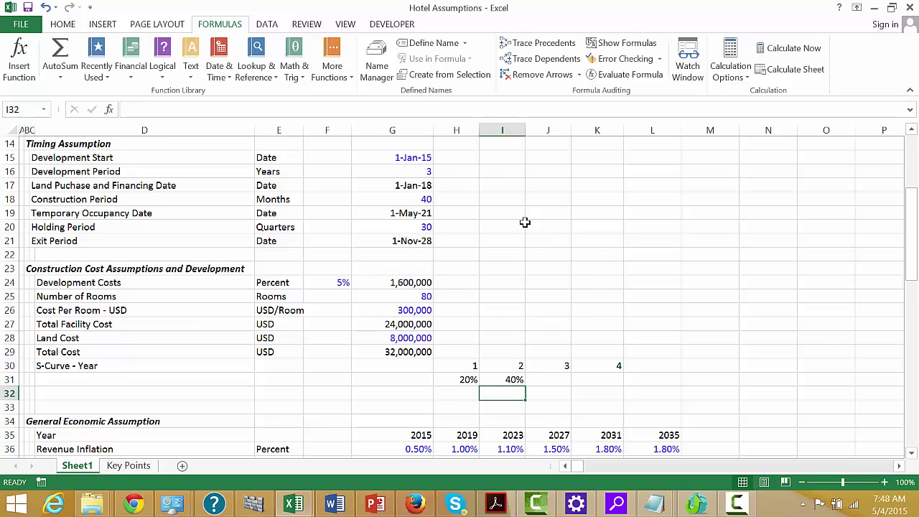
{"action": "key", "text": "Up"}
{"action": "key", "text": "Left"}
{"action": "key", "text": "shift+Right"}
{"action": "key", "text": "Right"}
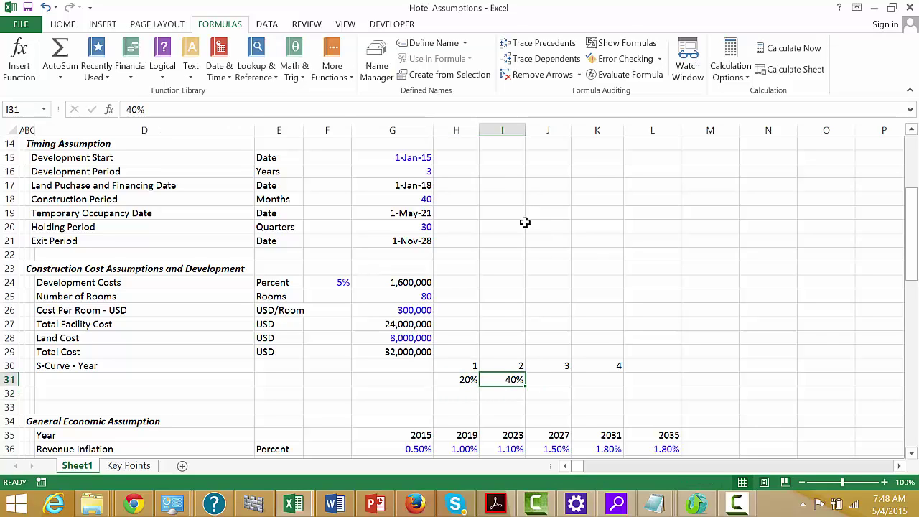
{"action": "key", "text": "Right"}
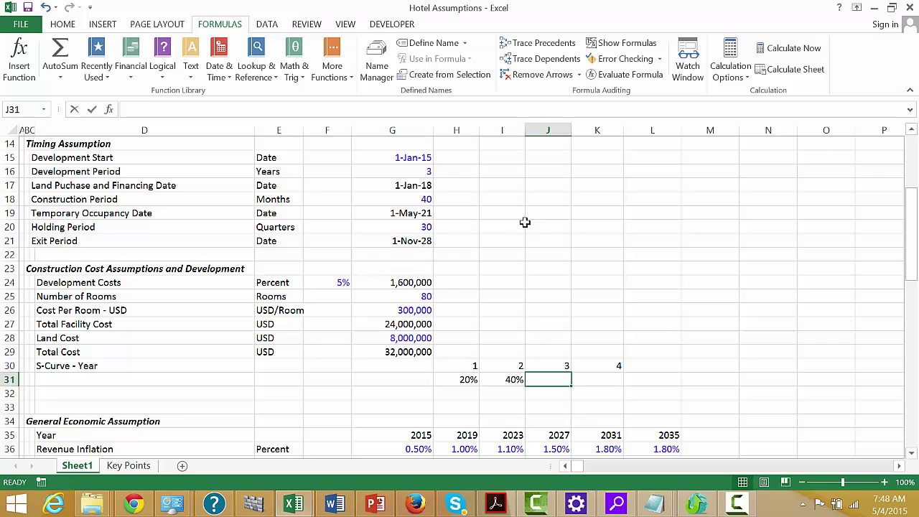
{"action": "type", "text": "30%"}
{"action": "key", "text": "Return"}
{"action": "key", "text": "Up"}
{"action": "key", "text": "Right"}
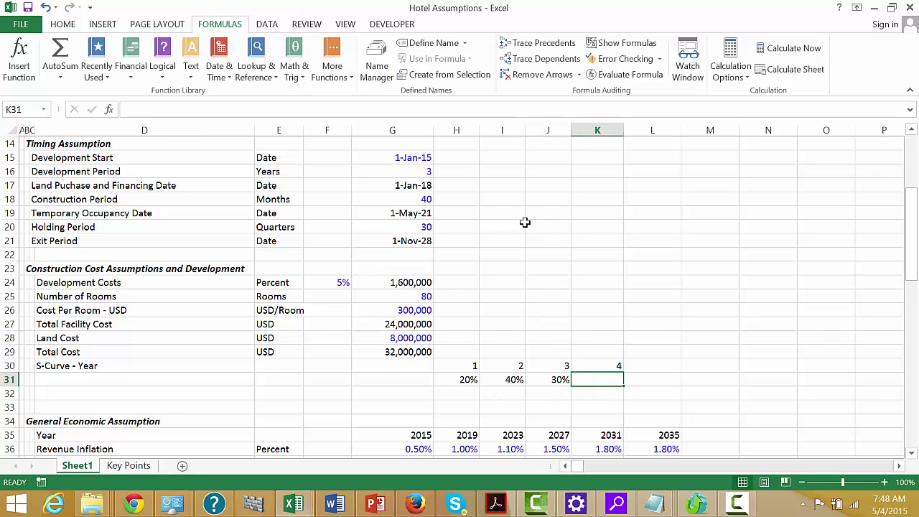
{"action": "type", "text": "10"}
{"action": "key", "text": "Return"}
{"action": "key", "text": "Up"}
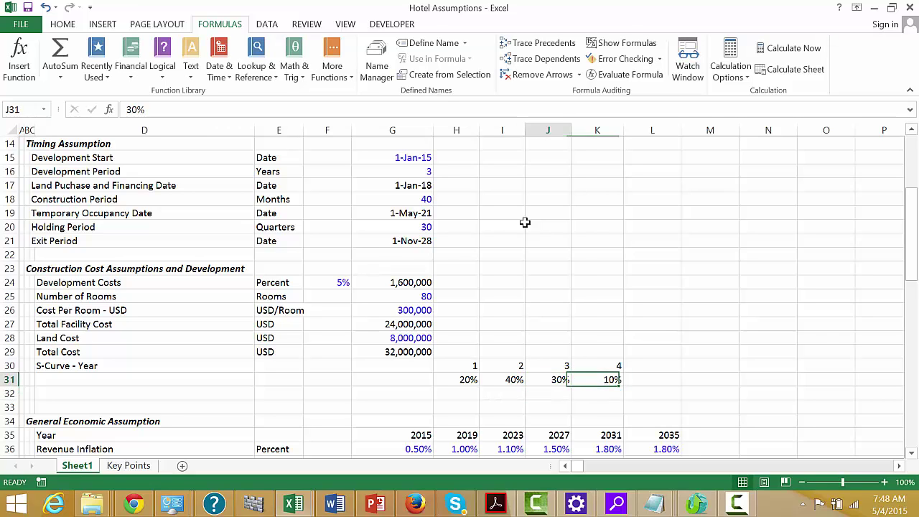
Label row 31 "Spend Percent" in D31 and enter the unit "Percent" in E31.
{"action": "key", "text": "Left"}
{"action": "key", "text": "Left"}
{"action": "key", "text": "Left"}
{"action": "key", "text": "Left"}
{"action": "key", "text": "Left"}
{"action": "key", "text": "Left"}
{"action": "key", "text": "Left"}
{"action": "key", "text": "Left"}
{"action": "key", "text": "Right"}
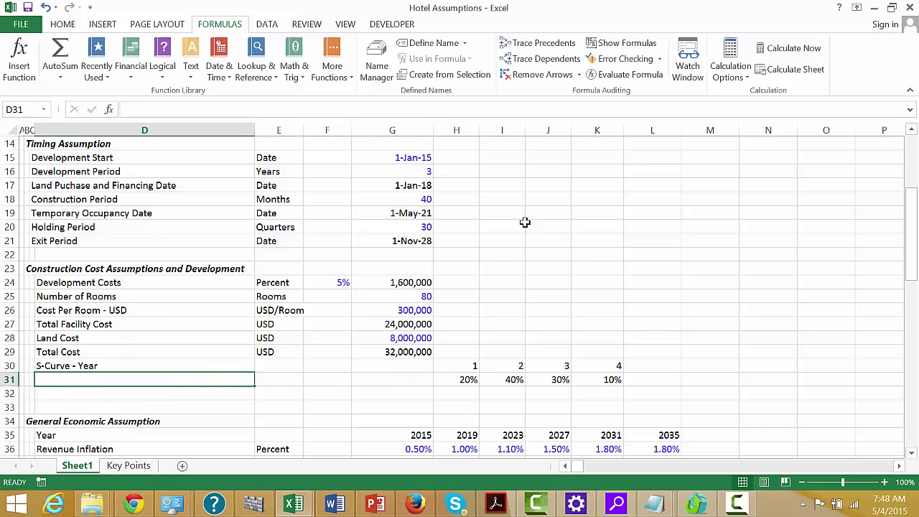
{"action": "type", "text": "Pe"}
{"action": "key", "text": "BackSpace"}
{"action": "key", "text": "BackSpace"}
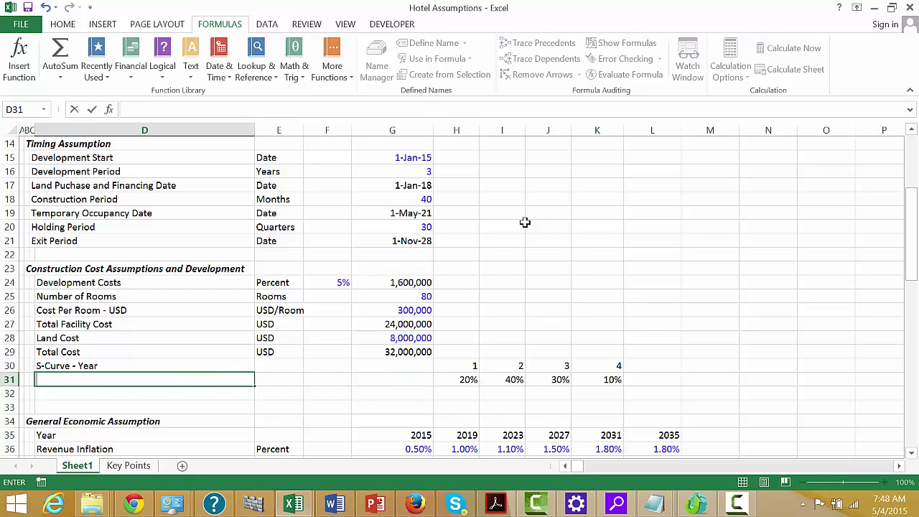
{"action": "type", "text": "Spend Percent"}
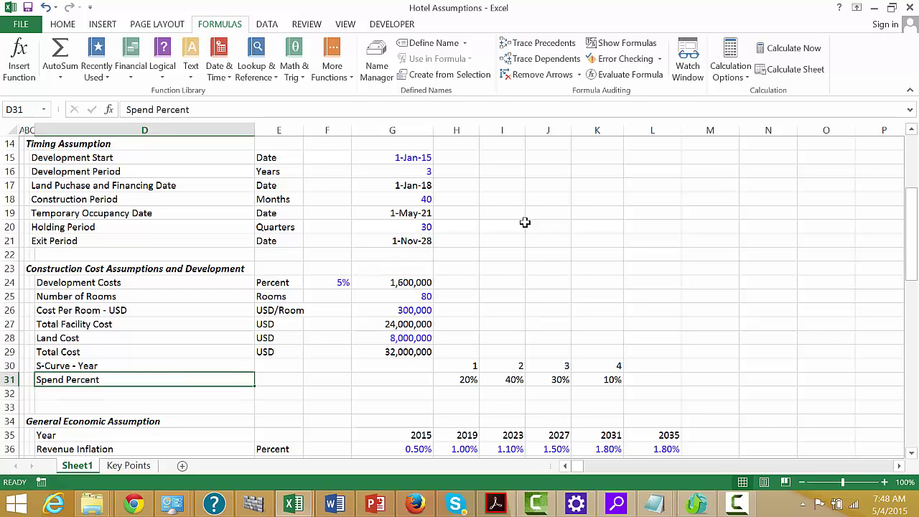
{"action": "key", "text": "Right"}
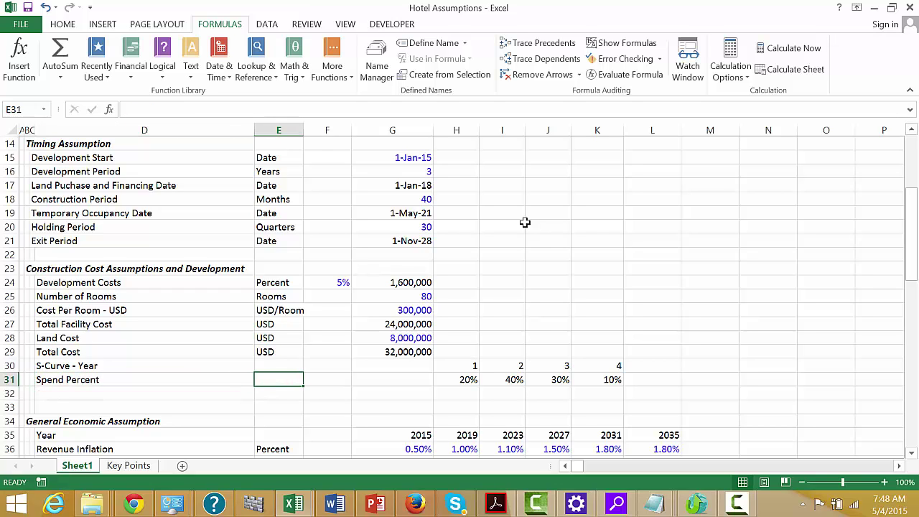
{"action": "type", "text": "Percent"}
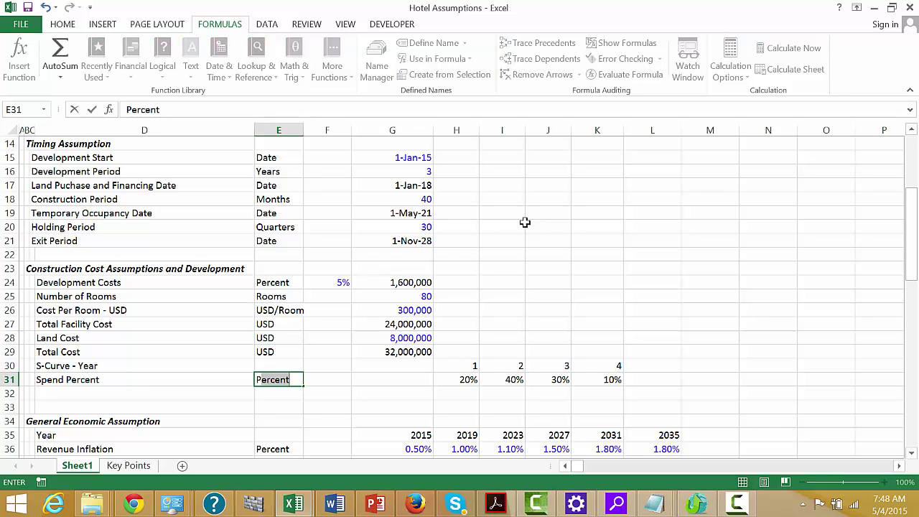
{"action": "key", "text": "Return"}
Enter =YEAR(L9) in L10 of the Year row to derive the year from the Start of Month date.
{"action": "key", "text": "Up"}
{"action": "key", "text": "Up"}
{"action": "key", "text": "Up"}
{"action": "key", "text": "Up"}
{"action": "key", "text": "Up"}
{"action": "key", "text": "Up"}
{"action": "key", "text": "Up"}
{"action": "key", "text": "Up"}
{"action": "key", "text": "Up"}
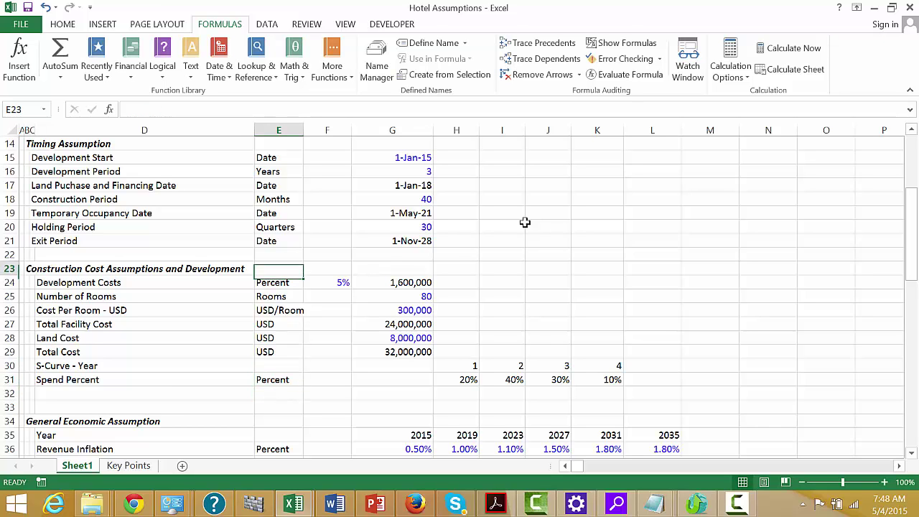
{"action": "key", "text": "ctrl+a"}
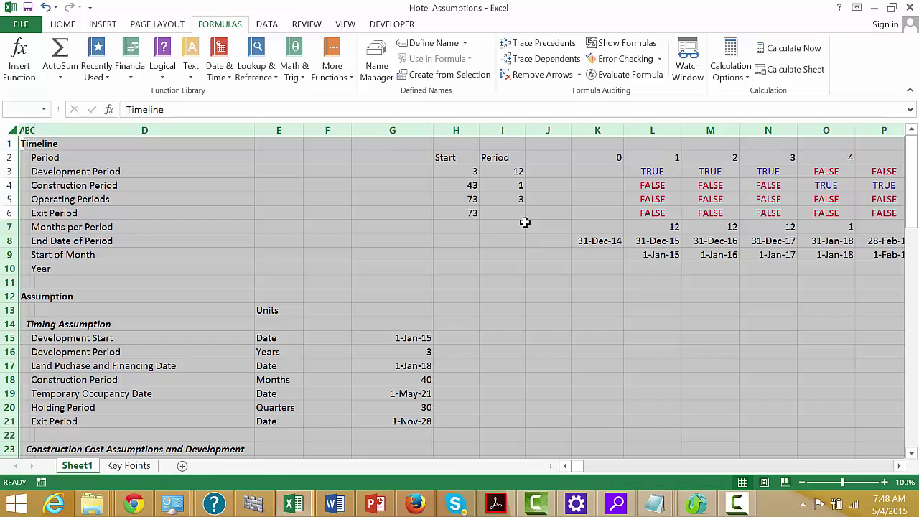
{"action": "key", "text": "Return"}
{"action": "key", "text": "Up"}
{"action": "key", "text": "Down"}
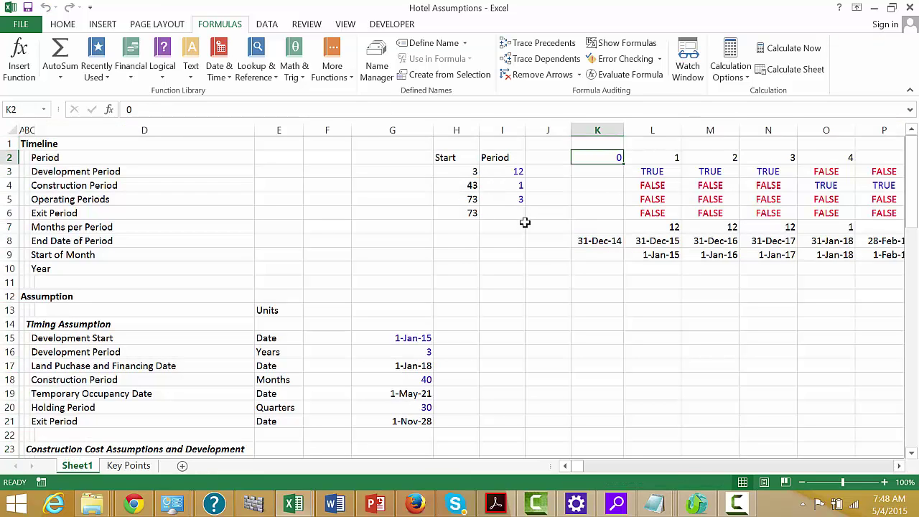
{"action": "key", "text": "ctrl+Down"}
{"action": "key", "text": "Down"}
{"action": "key", "text": "Down"}
{"action": "key", "text": "Down"}
{"action": "key", "text": "Left"}
{"action": "key", "text": "Left"}
{"action": "key", "text": "Right"}
{"action": "key", "text": "Right"}
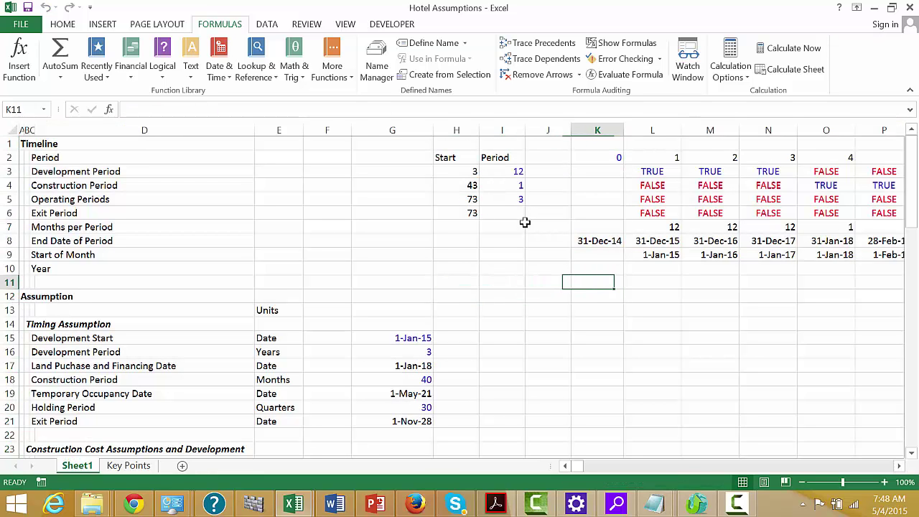
{"action": "key", "text": "Right"}
{"action": "key", "text": "Up"}
{"action": "type", "text": "=year("}
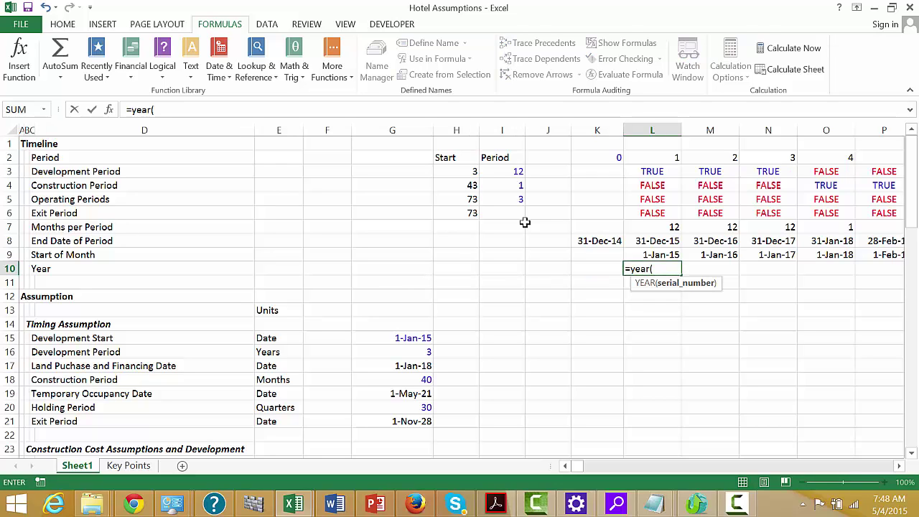
{"action": "key", "text": "Up"}
{"action": "type", "text": ")"}
{"action": "key", "text": "Return"}
{"action": "key", "text": "Up"}
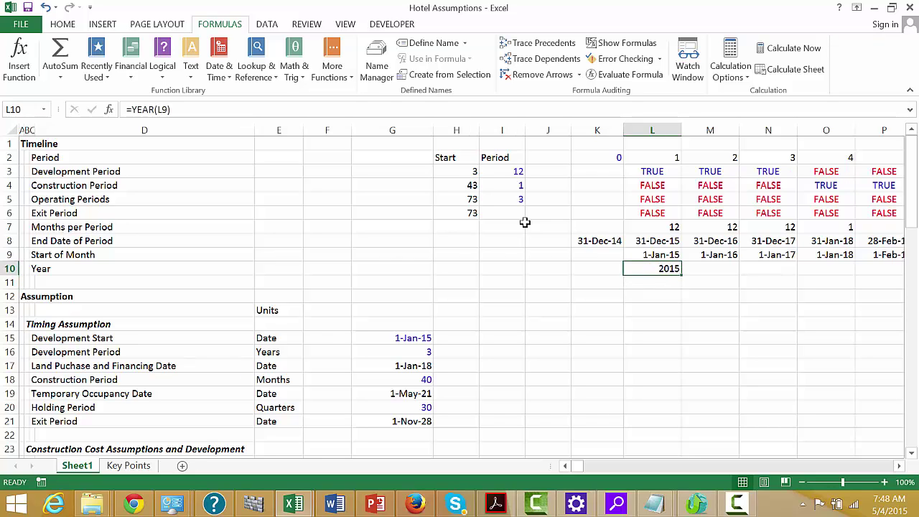
Fill the year formula from L10 across all timeline periods in row 10.
{"action": "key", "text": "ctrl+shift+Right"}
{"action": "key", "text": "ctrl+r"}
{"action": "key", "text": "Down"}
Insert a new row 11 below the Year row and label it "Contruciton Month" in C11.
{"action": "key", "text": "Left"}
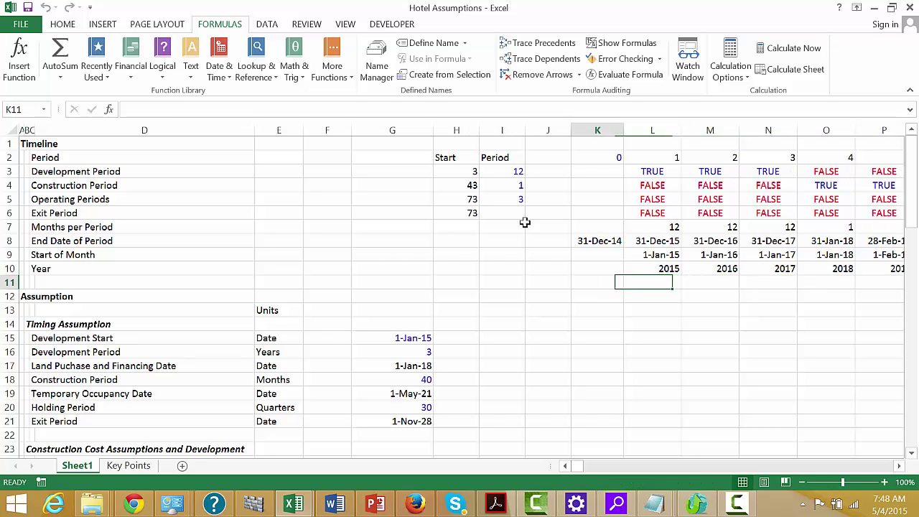
{"action": "key", "text": "Home"}
{"action": "key", "text": "shift+space"}
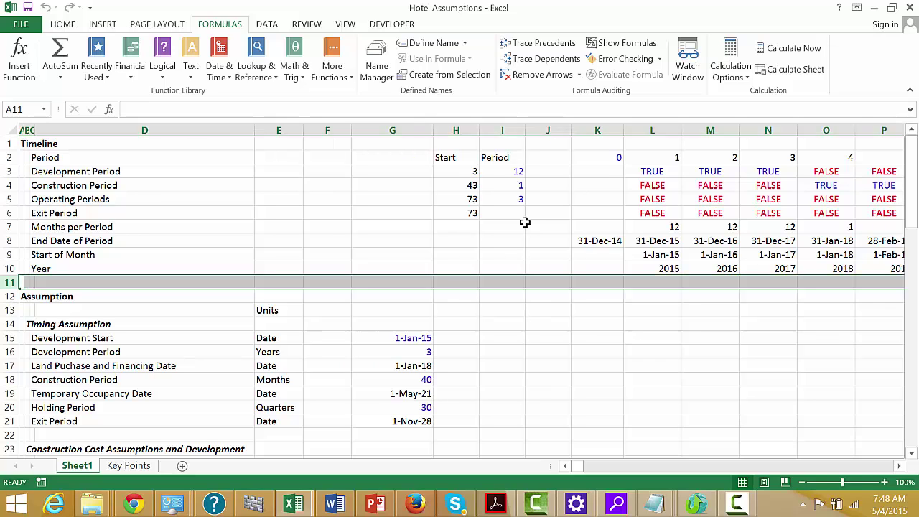
{"action": "key", "text": "ctrl+shift+plus"}
{"action": "key", "text": "Right"}
{"action": "key", "text": "Right"}
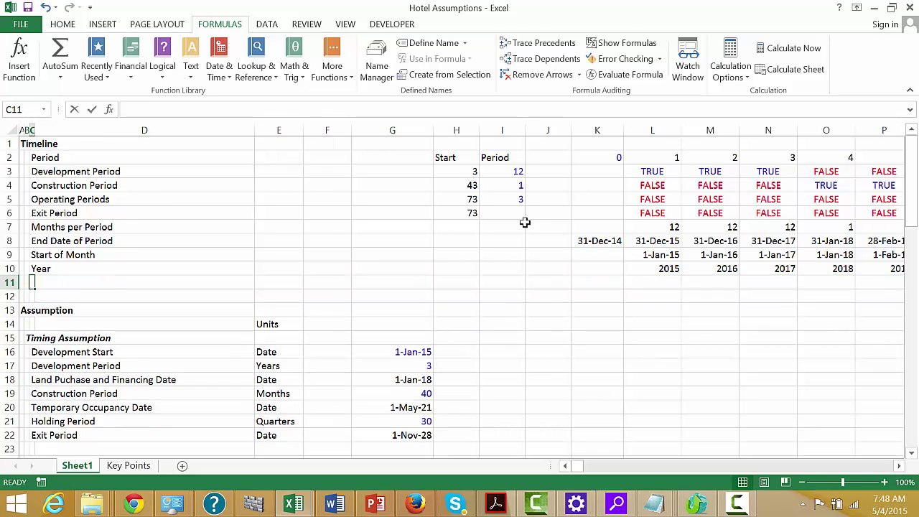
{"action": "type", "text": "Contruciton"}
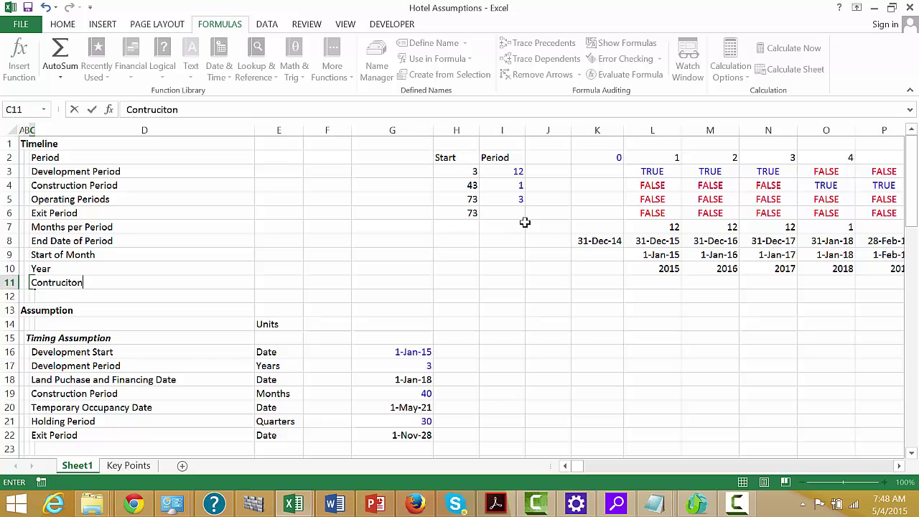
{"action": "type", "text": " Month"}
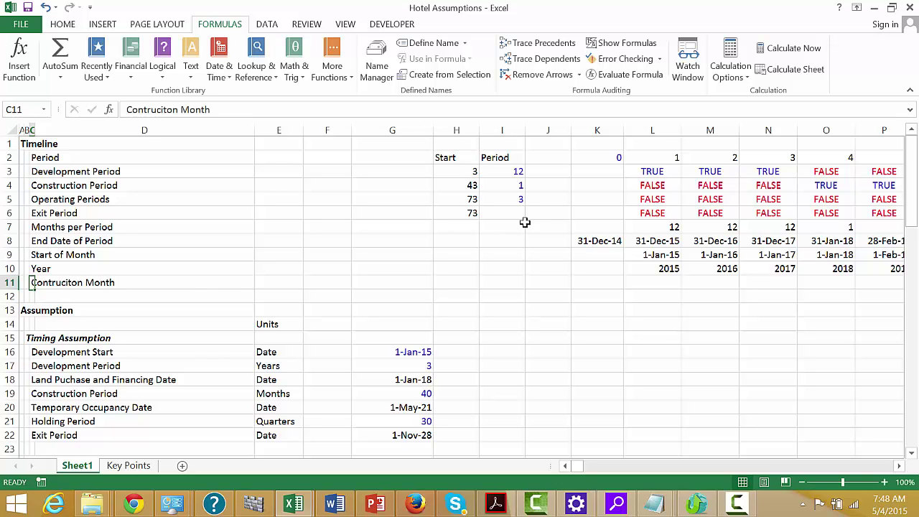
Enter the running month counter =K11+L4 in L11, adding the Construction Period flag to the previous period's count.
{"action": "key", "text": "Right"}
{"action": "key", "text": "Right"}
{"action": "key", "text": "Right"}
{"action": "key", "text": "Right"}
{"action": "key", "text": "Right"}
{"action": "key", "text": "Right"}
{"action": "key", "text": "Right"}
{"action": "key", "text": "Right"}
{"action": "key", "text": "Right"}
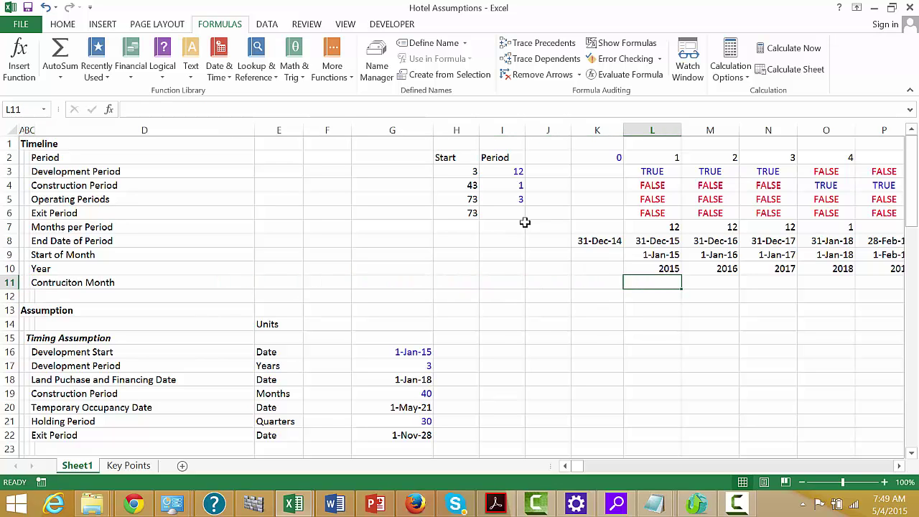
{"action": "type", "text": "="}
{"action": "key", "text": "Left"}
{"action": "type", "text": "+"}
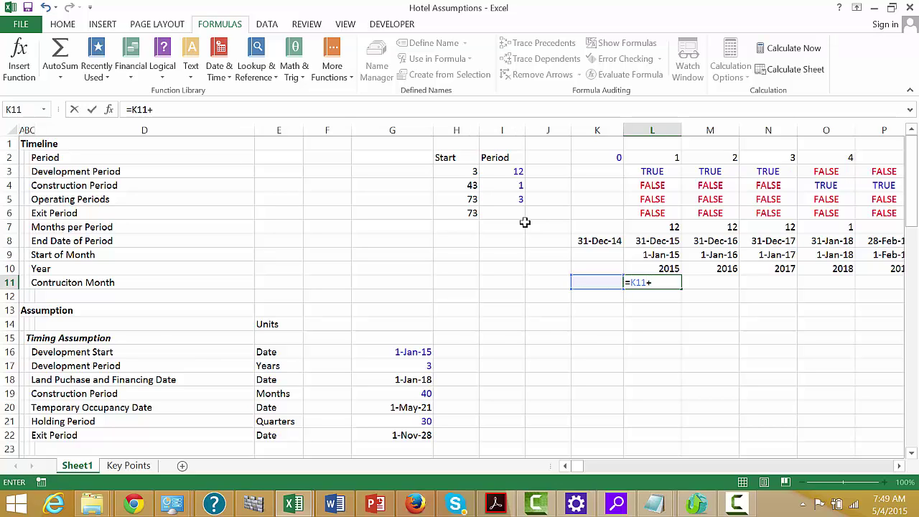
{"action": "key", "text": "Up"}
{"action": "key", "text": "Up"}
{"action": "key", "text": "Up"}
{"action": "key", "text": "Up"}
{"action": "key", "text": "Up"}
{"action": "key", "text": "Up"}
{"action": "key", "text": "Up"}
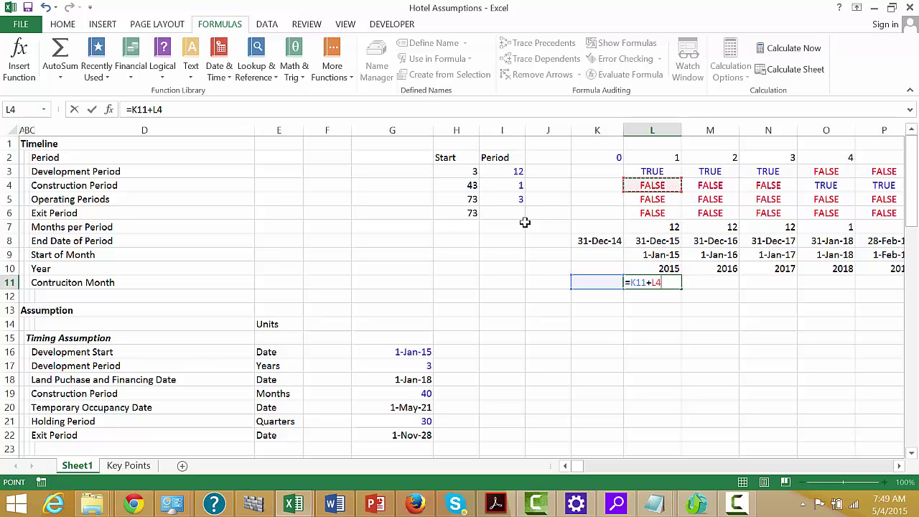
{"action": "key", "text": "Return"}
{"action": "key", "text": "Up"}
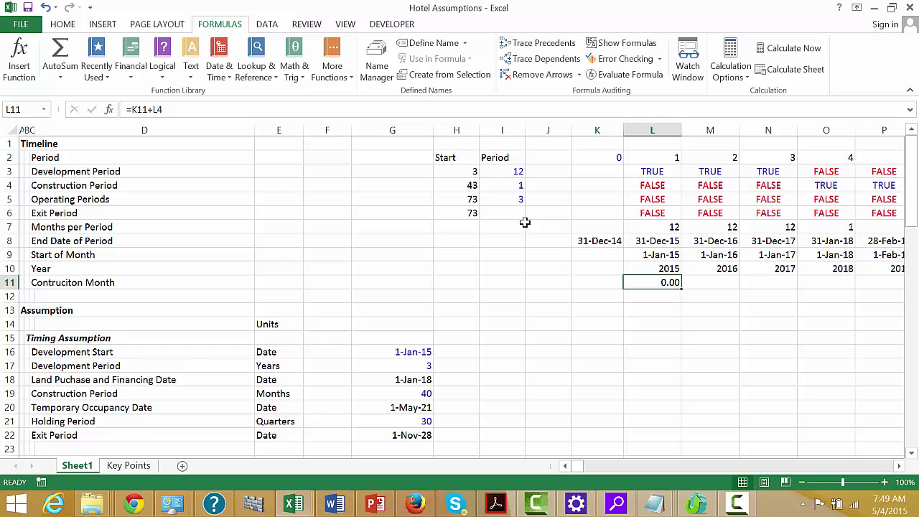
Fill the month counter formula from L11 across the timeline and check the first construction periods.
{"action": "key", "text": "ctrl+shift+Right"}
{"action": "key", "text": "ctrl+r"}
{"action": "key", "text": "Right"}
{"action": "key", "text": "Right"}
{"action": "key", "text": "Right"}
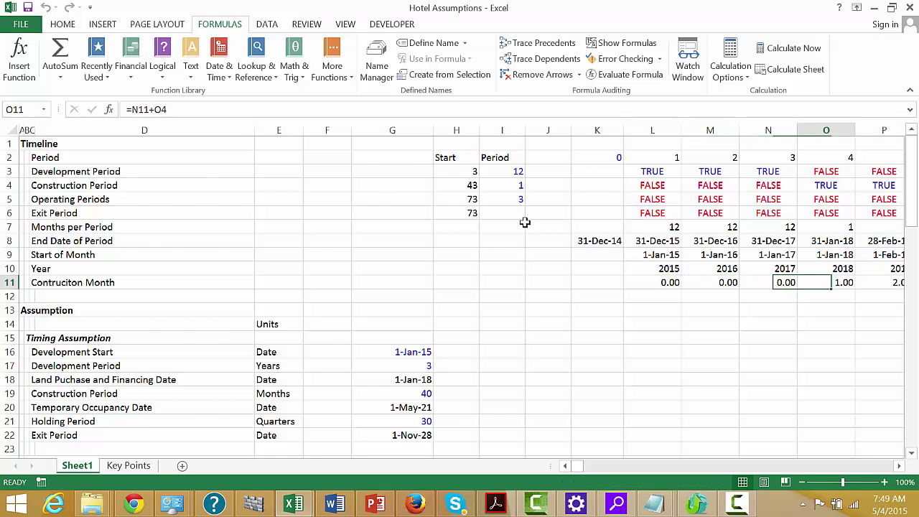
{"action": "key", "text": "Right"}
{"action": "key", "text": "Right"}
{"action": "key", "text": "Right"}
{"action": "key", "text": "Right"}
{"action": "key", "text": "Right"}
{"action": "key", "text": "Right"}
{"action": "key", "text": "Left"}
Insert a new row 12 below the month counter and label it "Construction Year" in C12.
{"action": "key", "text": "Down"}
{"action": "key", "text": "Home"}
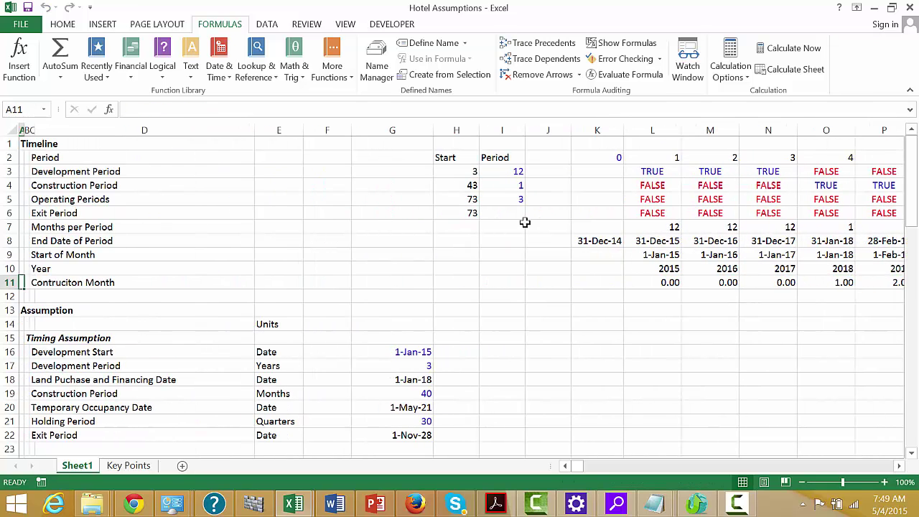
{"action": "key", "text": "shift+space"}
{"action": "key", "text": "ctrl+shift+equal"}
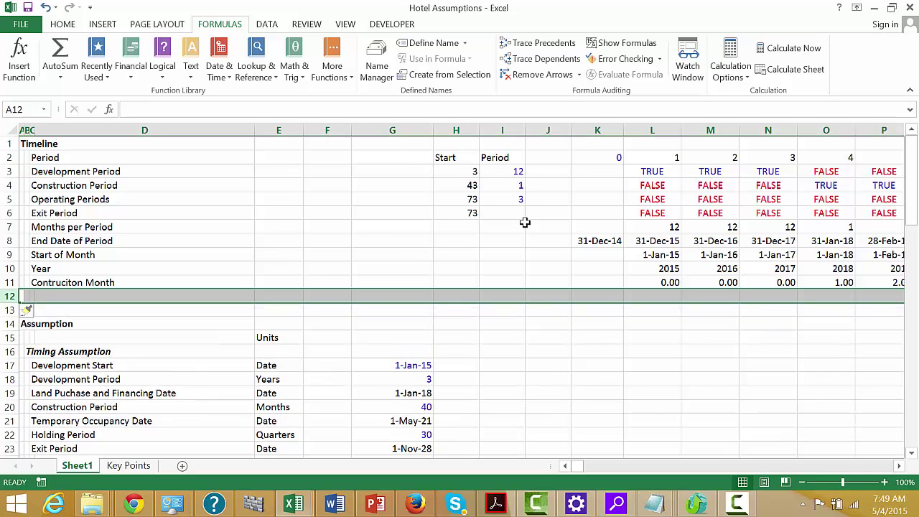
{"action": "key", "text": "Right"}
{"action": "key", "text": "Right"}
{"action": "type", "text": "Constr"}
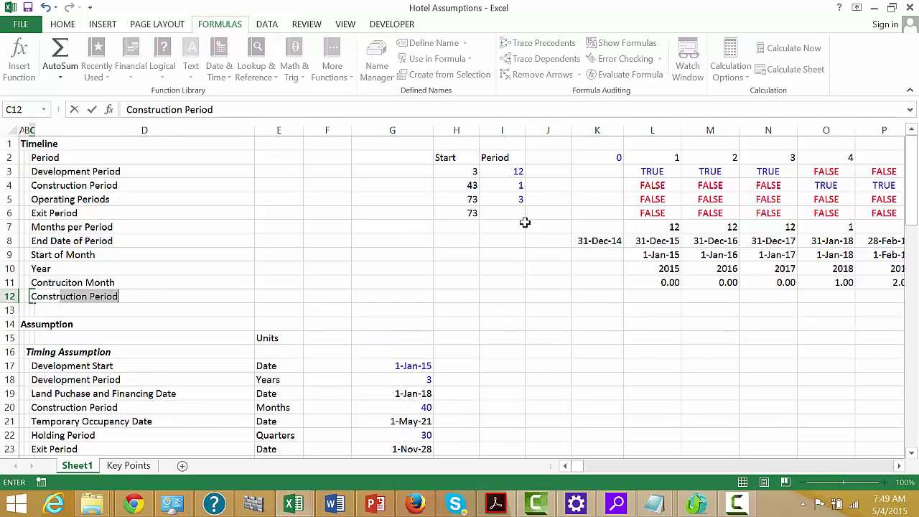
{"action": "type", "text": "uction Year"}
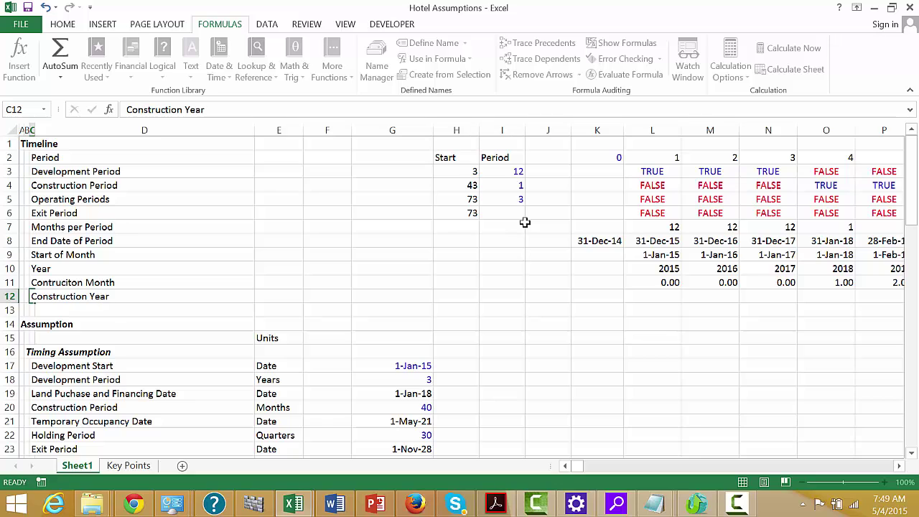
{"action": "key", "text": "Return"}
Enter =ROUNDUP(L11/12,0) in L12 to convert the construction month into a construction year.
{"action": "key", "text": "Up"}
{"action": "key", "text": "Right"}
{"action": "key", "text": "Right"}
{"action": "key", "text": "Right"}
{"action": "key", "text": "Right"}
{"action": "key", "text": "Right"}
{"action": "key", "text": "Right"}
{"action": "key", "text": "Right"}
{"action": "key", "text": "Right"}
{"action": "key", "text": "Right"}
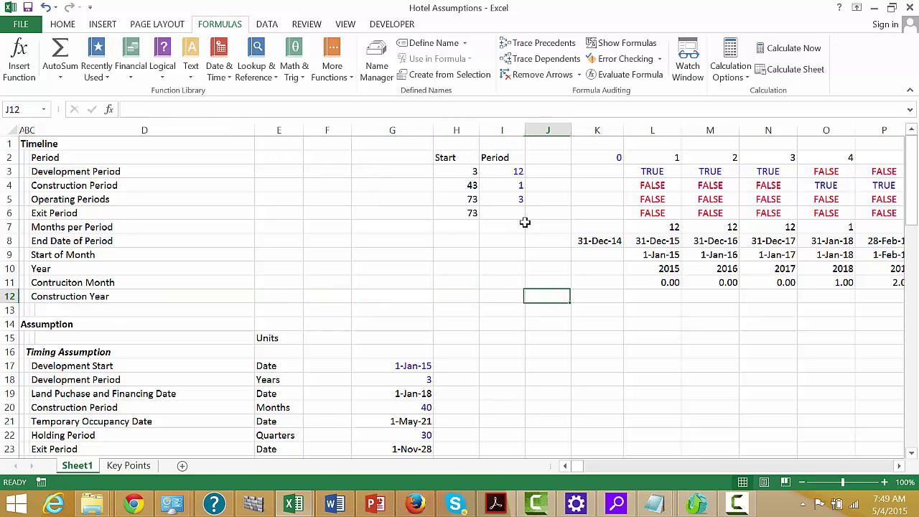
{"action": "type", "text": "=ro"}
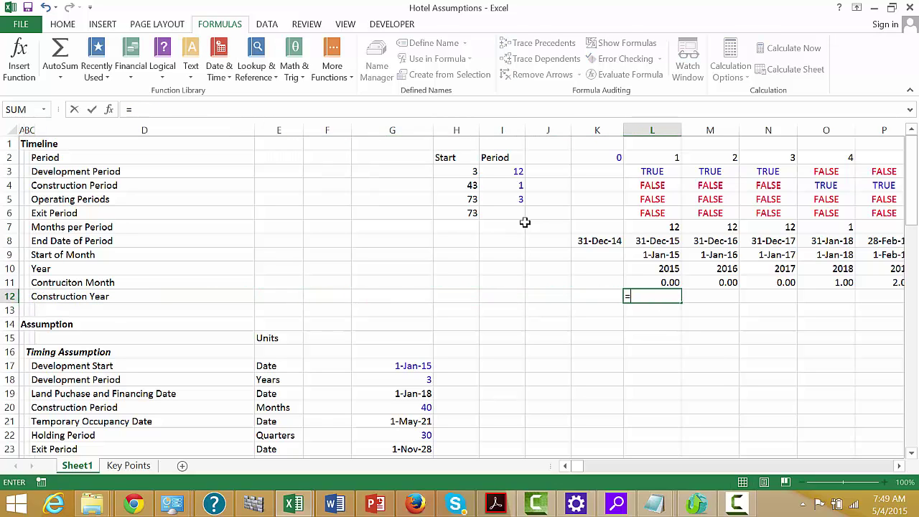
{"action": "key", "text": "Down"}
{"action": "key", "text": "Down"}
{"action": "key", "text": "Down"}
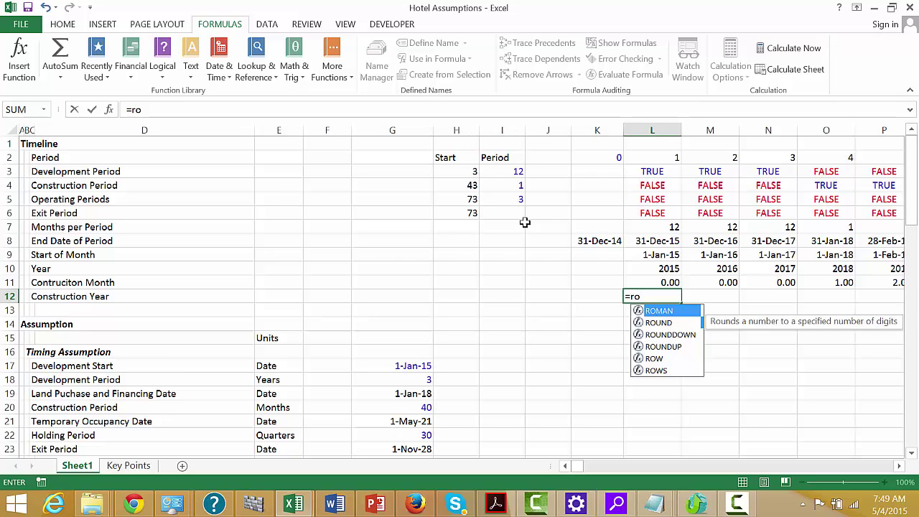
{"action": "key", "text": "Tab"}
{"action": "key", "text": "Up"}
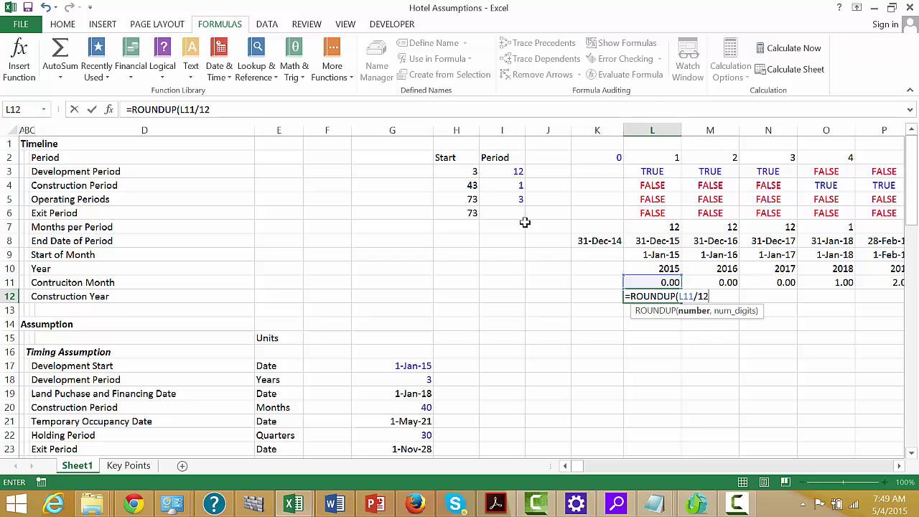
{"action": "type", "text": "/12,0"}
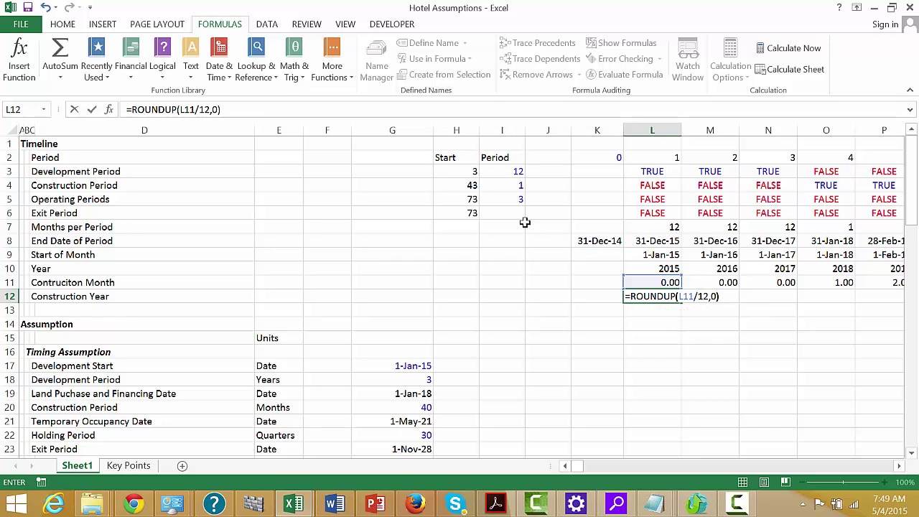
{"action": "key", "text": "Return"}
{"action": "key", "text": "Up"}
Fill the ROUNDUP formula from L12 across the timeline in the Construction Year row.
{"action": "key", "text": "shift+Right"}
{"action": "key", "text": "shift+Right"}
{"action": "key", "text": "shift+Right"}
{"action": "key", "text": "shift+Right"}
{"action": "key", "text": "ctrl+r"}
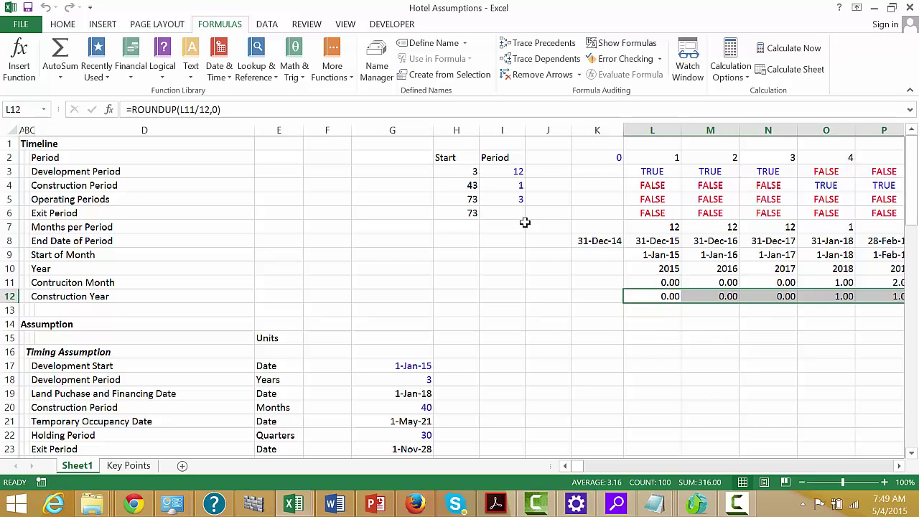
Check along row 12 that the construction year advances after every twelve construction months.
{"action": "key", "text": "Right"}
{"action": "key", "text": "Right"}
{"action": "key", "text": "Right"}
{"action": "key", "text": "Right"}
{"action": "key", "text": "Right"}
{"action": "key", "text": "Right"}
{"action": "key", "text": "Right"}
{"action": "key", "text": "Right"}
{"action": "key", "text": "Right"}
{"action": "key", "text": "Right"}
{"action": "key", "text": "Right"}
{"action": "key", "text": "Right"}
{"action": "key", "text": "Right"}
{"action": "key", "text": "Right"}
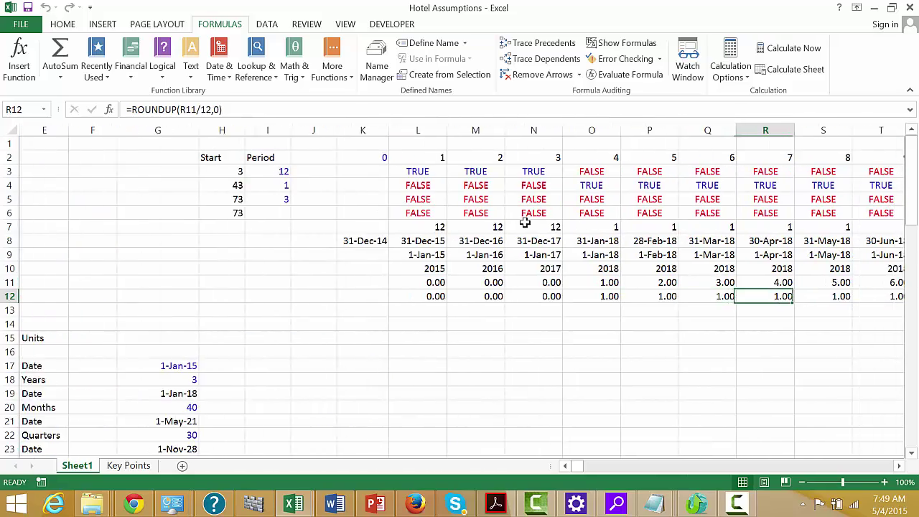
{"action": "key", "text": "Right"}
{"action": "key", "text": "Right"}
{"action": "key", "text": "Right"}
{"action": "key", "text": "Right"}
{"action": "key", "text": "Right"}
{"action": "key", "text": "Right"}
{"action": "key", "text": "Right"}
{"action": "key", "text": "Right"}
{"action": "key", "text": "Right"}
{"action": "key", "text": "Right"}
{"action": "key", "text": "Right"}
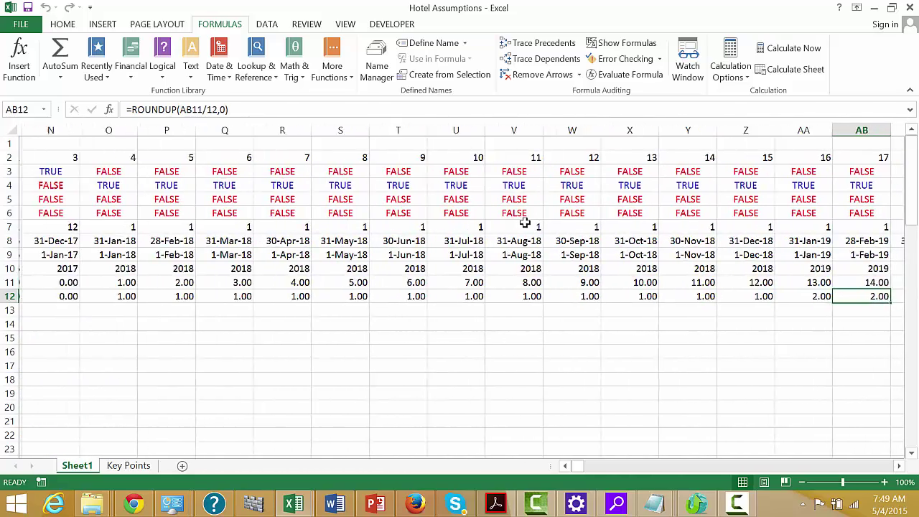
{"action": "key", "text": "Right"}
{"action": "key", "text": "Right"}
{"action": "key", "text": "Right"}
{"action": "key", "text": "Right"}
{"action": "key", "text": "Right"}
{"action": "key", "text": "Right"}
{"action": "key", "text": "Right"}
{"action": "key", "text": "Right"}
{"action": "key", "text": "Right"}
{"action": "key", "text": "Right"}
{"action": "key", "text": "Right"}
{"action": "key", "text": "Right"}
{"action": "key", "text": "Right"}
{"action": "key", "text": "Right"}
{"action": "key", "text": "Right"}
{"action": "key", "text": "Right"}
{"action": "key", "text": "Right"}
{"action": "key", "text": "Right"}
{"action": "key", "text": "Right"}
{"action": "key", "text": "Right"}
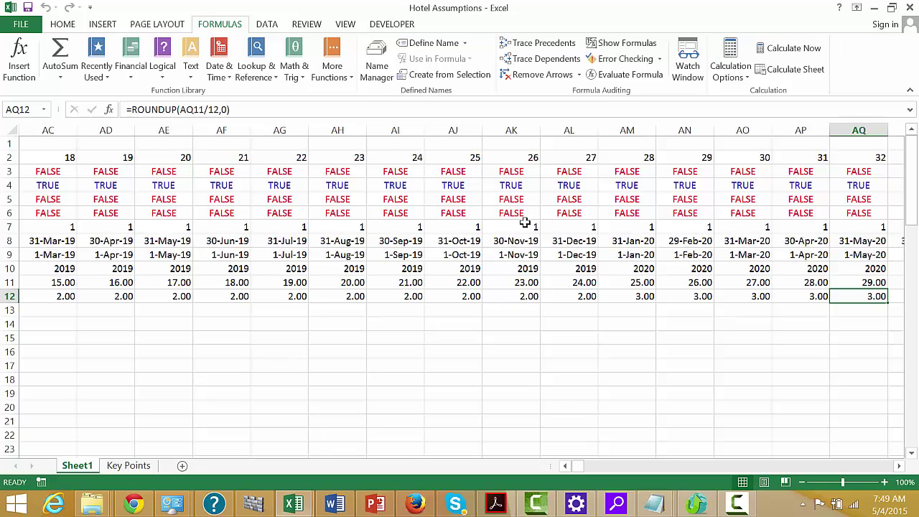
Examine the Construction Year row beyond the end of the construction phase, through the operating and exit periods.
{"action": "key", "text": "Right"}
{"action": "key", "text": "Right"}
{"action": "key", "text": "Right"}
{"action": "key", "text": "Right"}
{"action": "key", "text": "Right"}
{"action": "key", "text": "Right"}
{"action": "key", "text": "Right"}
{"action": "key", "text": "Right"}
{"action": "key", "text": "Right"}
{"action": "key", "text": "Right"}
{"action": "key", "text": "Right"}
{"action": "key", "text": "Right"}
{"action": "key", "text": "Right"}
{"action": "key", "text": "Right"}
{"action": "key", "text": "Right"}
{"action": "key", "text": "Right"}
{"action": "key", "text": "Right"}
{"action": "key", "text": "Right"}
{"action": "key", "text": "Right"}
{"action": "key", "text": "Right"}
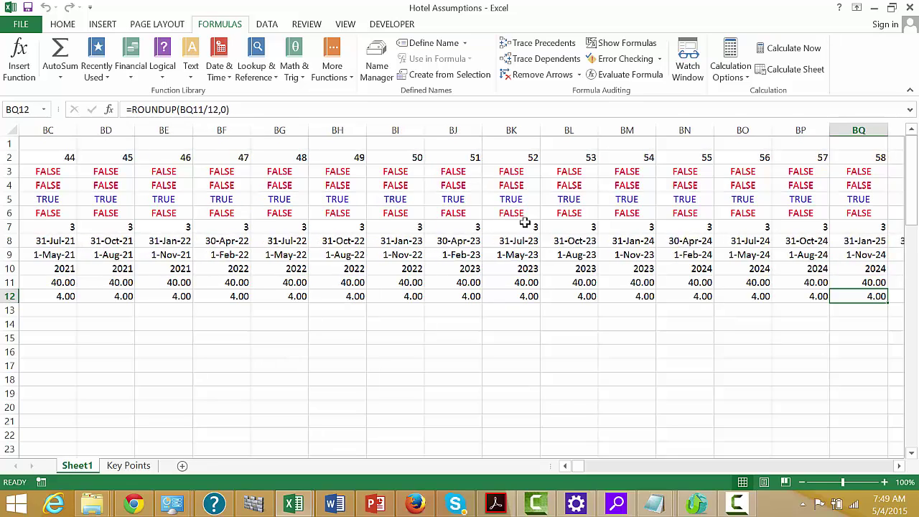
{"action": "key", "text": "Left"}
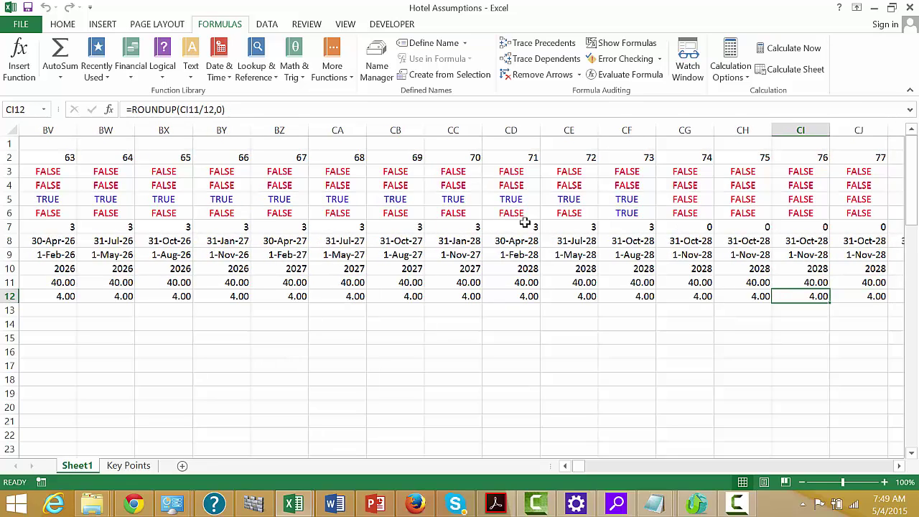
Change L12 to =ROUNDUP(L11/12,0)*L4 so the construction flag limits it, and fill the formula across the timeline.
{"action": "key", "text": "ctrl+Left"}
{"action": "key", "text": "ctrl+Left"}
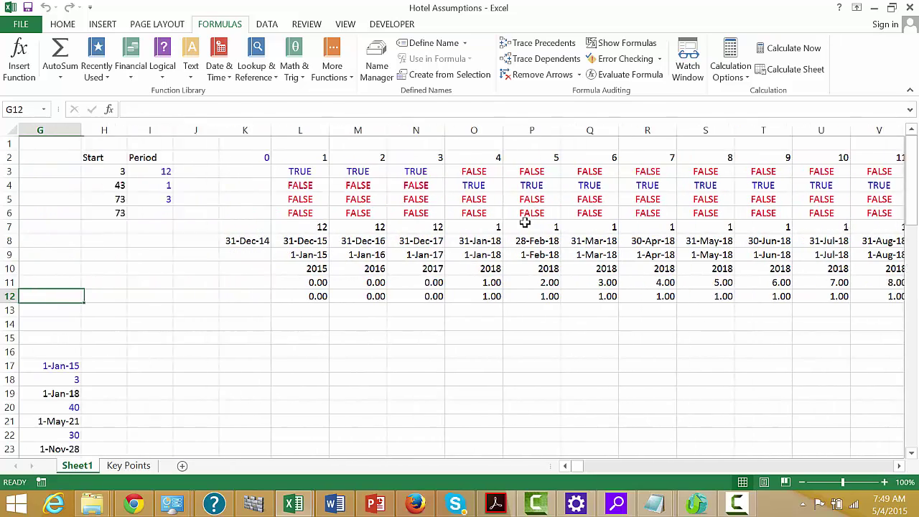
{"action": "key", "text": "Left"}
{"action": "key", "text": "Right"}
{"action": "key", "text": "ctrl+Right"}
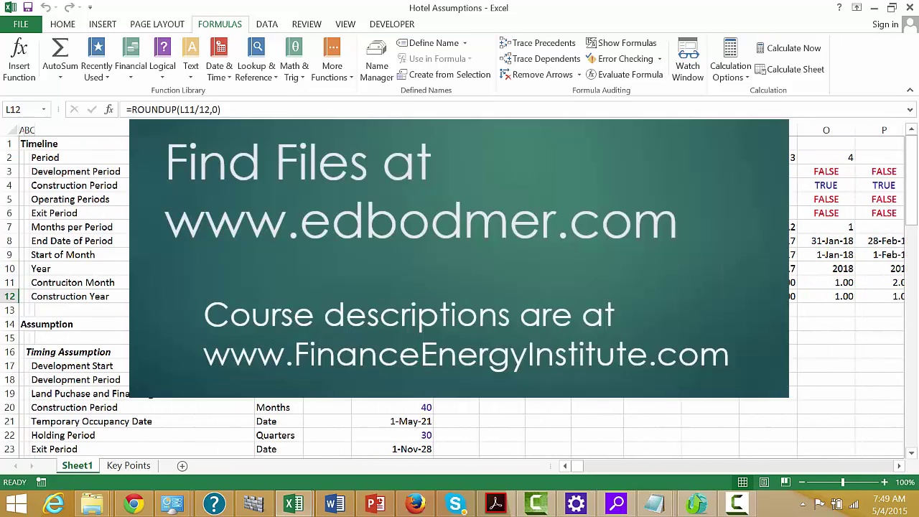
{"action": "key", "text": "F2"}
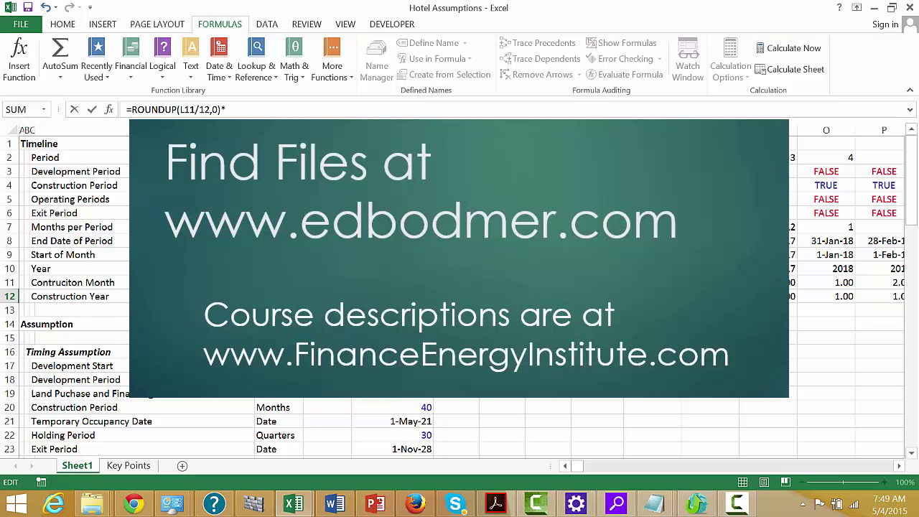
{"action": "left_click", "coordinate": [649, 185]}
{"action": "key", "text": "Return"}
{"action": "key", "text": "Up"}
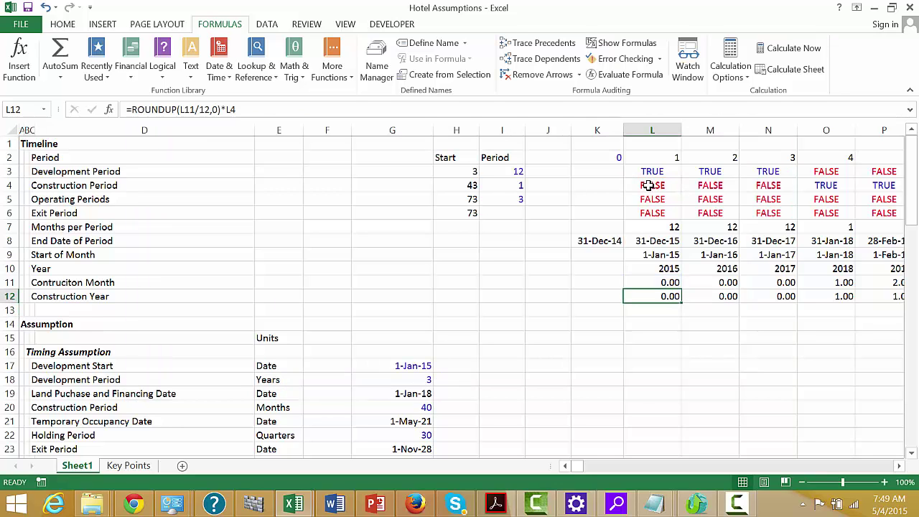
{"action": "key", "text": "ctrl+shift+Right"}
{"action": "key", "text": "ctrl+r"}
Check along row 12 that the Construction Year follows the construction flag from the development years into the operating phase.
{"action": "key", "text": "Right"}
{"action": "key", "text": "Right"}
{"action": "key", "text": "Right"}
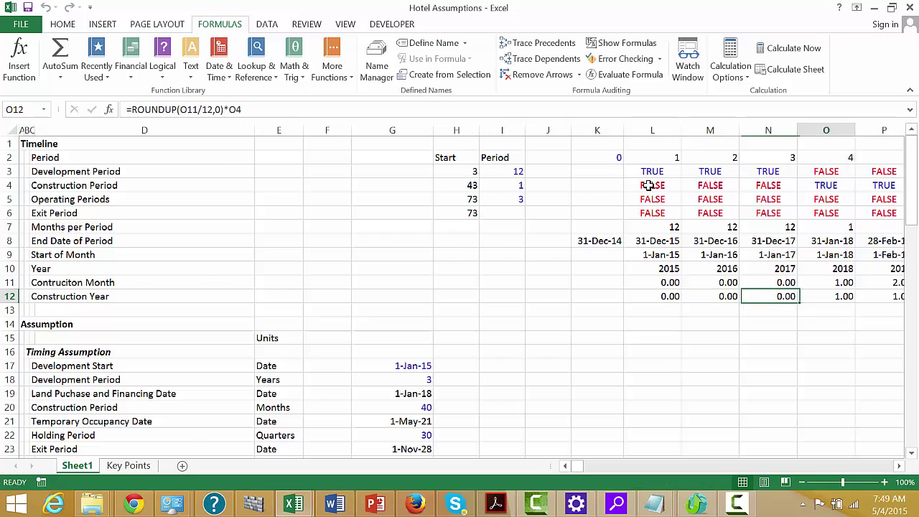
{"action": "key", "text": "Right"}
{"action": "key", "text": "Right"}
{"action": "key", "text": "Right"}
{"action": "key", "text": "Right"}
{"action": "key", "text": "Right"}
{"action": "key", "text": "Right"}
{"action": "key", "text": "Right"}
{"action": "key", "text": "Right"}
{"action": "key", "text": "Right"}
{"action": "key", "text": "Right"}
{"action": "key", "text": "Right"}
{"action": "key", "text": "Right"}
{"action": "key", "text": "Right"}
{"action": "key", "text": "Right"}
{"action": "key", "text": "Right"}
{"action": "key", "text": "Right"}
{"action": "key", "text": "Right"}
{"action": "key", "text": "Right"}
{"action": "key", "text": "Right"}
{"action": "key", "text": "Right"}
{"action": "key", "text": "Right"}
{"action": "key", "text": "Right"}
{"action": "key", "text": "Right"}
{"action": "key", "text": "Right"}
{"action": "key", "text": "Right"}
{"action": "key", "text": "Right"}
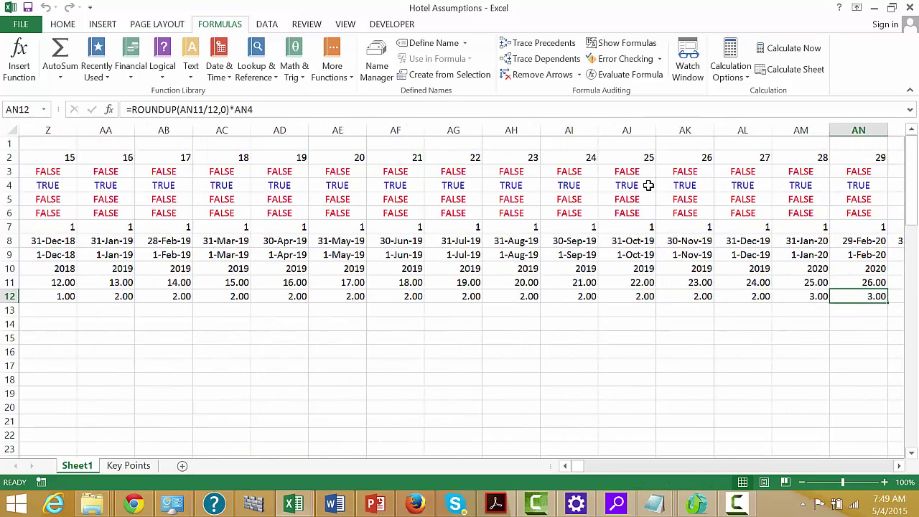
{"action": "key", "text": "Right"}
{"action": "key", "text": "Right"}
{"action": "key", "text": "Right"}
{"action": "key", "text": "Right"}
{"action": "key", "text": "Right"}
{"action": "key", "text": "Right"}
{"action": "key", "text": "Right"}
{"action": "key", "text": "Right"}
{"action": "key", "text": "Right"}
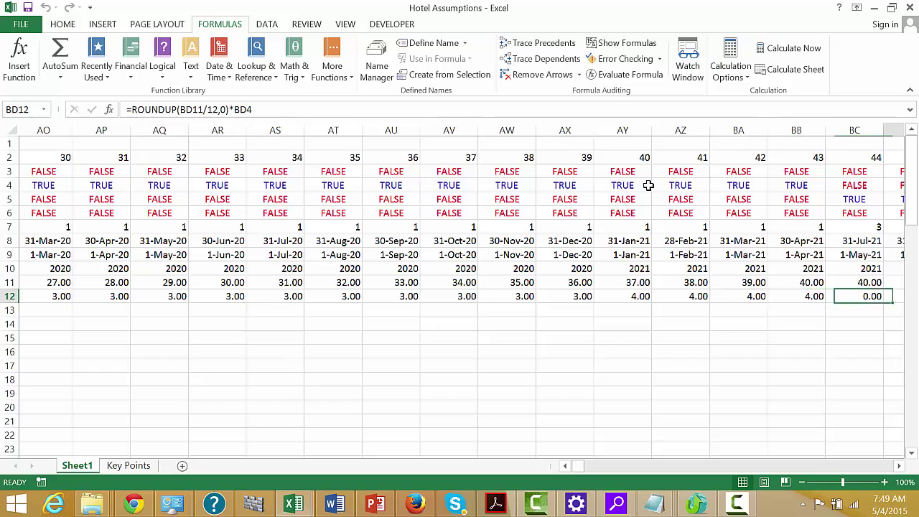
{"action": "key", "text": "Left"}
{"action": "key", "text": "Left"}
{"action": "key", "text": "Left"}
{"action": "key", "text": "Left"}
{"action": "key", "text": "Left"}
{"action": "key", "text": "Left"}
{"action": "key", "text": "Left"}
{"action": "key", "text": "Left"}
{"action": "key", "text": "Left"}
{"action": "key", "text": "Left"}
{"action": "key", "text": "Left"}
{"action": "key", "text": "Left"}
{"action": "key", "text": "Left"}
{"action": "key", "text": "Left"}
{"action": "key", "text": "Left"}
{"action": "key", "text": "Left"}
{"action": "key", "text": "Left"}
{"action": "key", "text": "Left"}
{"action": "key", "text": "Left"}
{"action": "key", "text": "Left"}
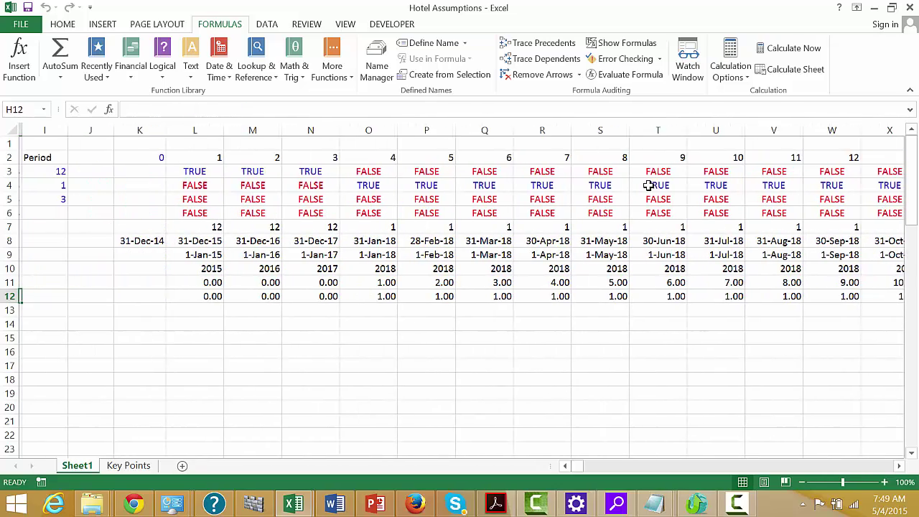
Return to cell A1 and save the workbook under the new name "Hotel TimeLine" in the Exercises folder.
{"action": "key", "text": "Left"}
{"action": "key", "text": "Left"}
{"action": "key", "text": "Left"}
{"action": "key", "text": "Up"}
{"action": "key", "text": "Up"}
{"action": "key", "text": "Up"}
{"action": "key", "text": "Up"}
{"action": "key", "text": "Up"}
{"action": "key", "text": "Up"}
{"action": "key", "text": "Up"}
{"action": "key", "text": "Up"}
{"action": "key", "text": "Up"}
{"action": "key", "text": "Up"}
{"action": "key", "text": "Up"}
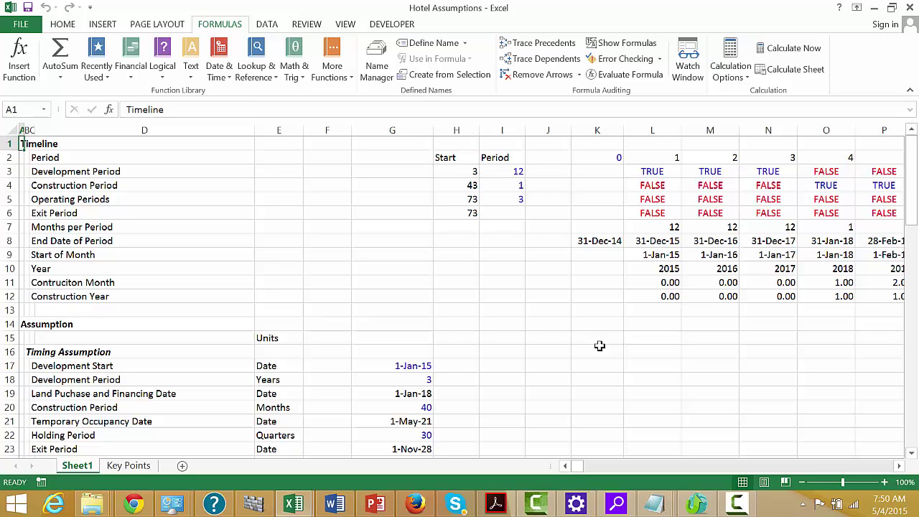
{"action": "key", "text": "F12"}
{"action": "type", "text": "H"}
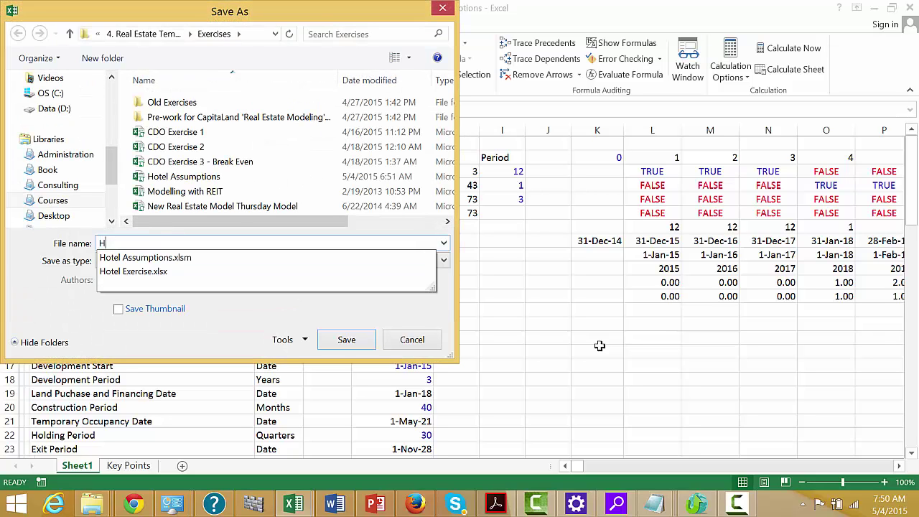
{"action": "type", "text": "otel TimeLine"}
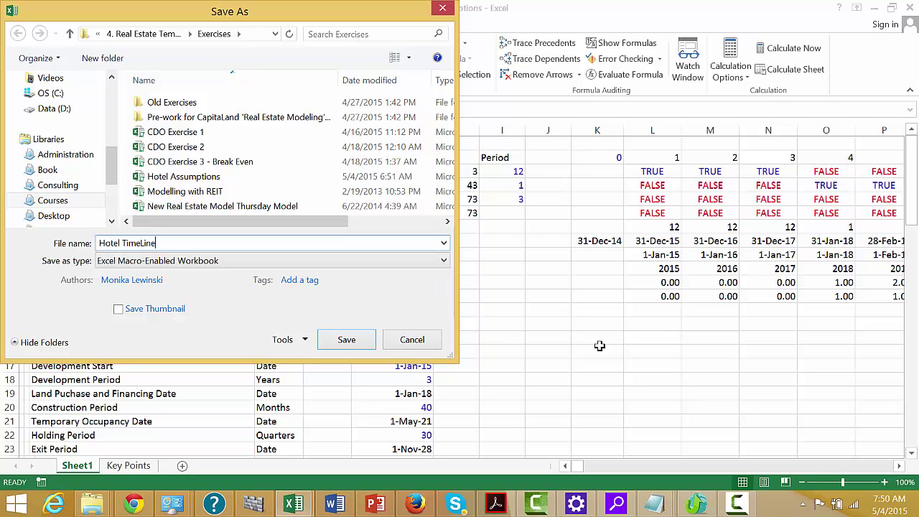
{"action": "key", "text": "Return"}
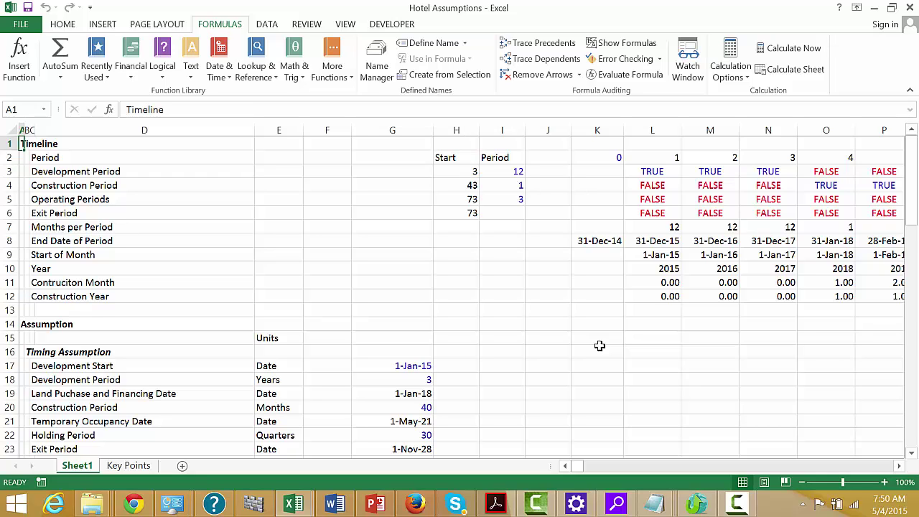
Review the timeline row labels and the timing assumptions beneath them.
{"action": "key", "text": "Down"}
{"action": "key", "text": "Down"}
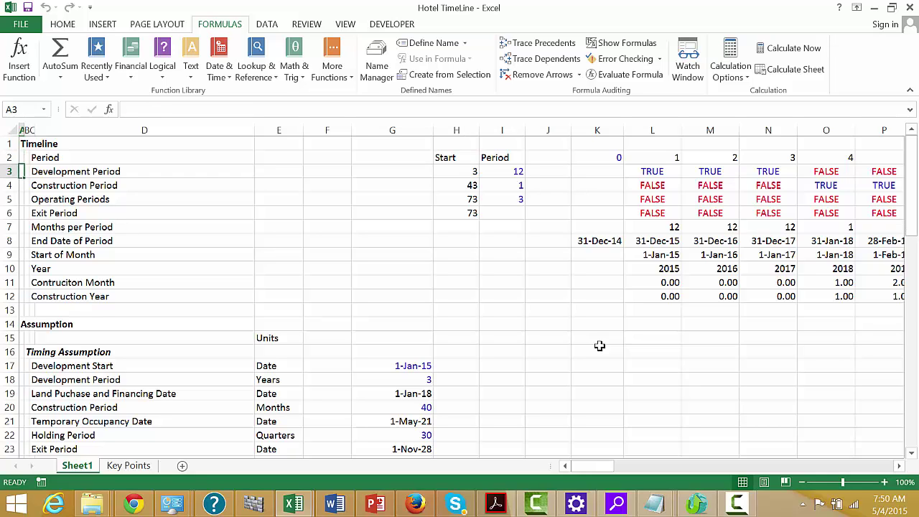
{"action": "key", "text": "Down"}
{"action": "key", "text": "Down"}
{"action": "key", "text": "Down"}
{"action": "key", "text": "Down"}
{"action": "key", "text": "Down"}
{"action": "key", "text": "Down"}
{"action": "key", "text": "Down"}
{"action": "key", "text": "Down"}
{"action": "key", "text": "Down"}
{"action": "key", "text": "Down"}
{"action": "key", "text": "Down"}
{"action": "key", "text": "Down"}
{"action": "key", "text": "Down"}
{"action": "key", "text": "Down"}
{"action": "key", "text": "Down"}
{"action": "key", "text": "Down"}
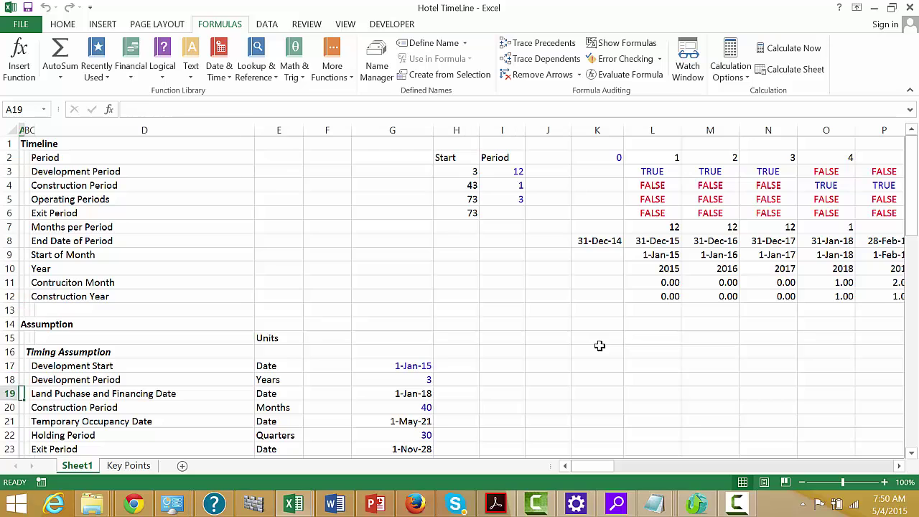
{"action": "key", "text": "Up"}
{"action": "key", "text": "Up"}
{"action": "key", "text": "Up"}
{"action": "key", "text": "Up"}
{"action": "key", "text": "Up"}
{"action": "key", "text": "Up"}
{"action": "key", "text": "Up"}
{"action": "key", "text": "Up"}
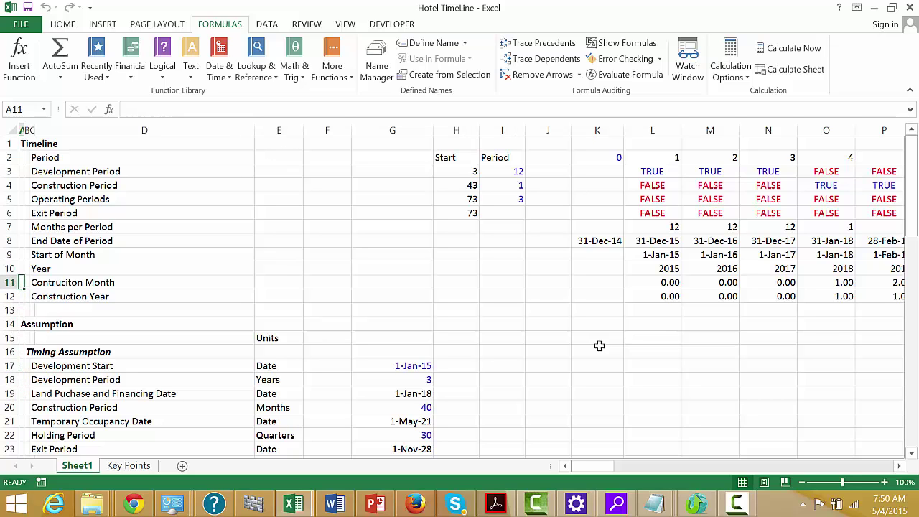
Look through the cost, S-curve, general economic and revenue assumptions further down the sheet.
{"action": "key", "text": "Down"}
{"action": "key", "text": "Down"}
{"action": "key", "text": "Down"}
{"action": "key", "text": "Down"}
{"action": "key", "text": "Down"}
{"action": "key", "text": "Down"}
{"action": "key", "text": "Down"}
{"action": "key", "text": "Down"}
{"action": "key", "text": "Down"}
{"action": "key", "text": "Down"}
{"action": "key", "text": "Down"}
{"action": "key", "text": "Down"}
{"action": "key", "text": "Down"}
{"action": "key", "text": "Down"}
{"action": "key", "text": "Down"}
{"action": "key", "text": "Down"}
{"action": "key", "text": "Down"}
{"action": "key", "text": "Down"}
{"action": "key", "text": "Down"}
{"action": "key", "text": "Down"}
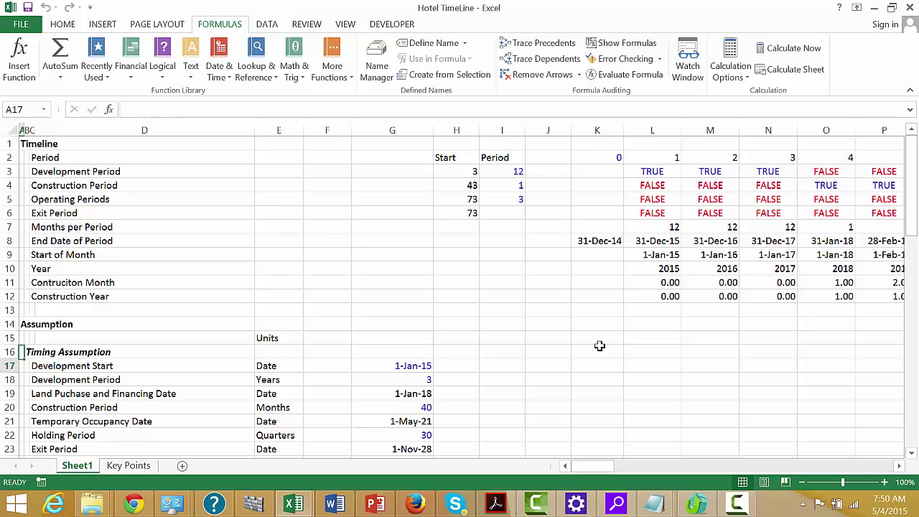
{"action": "key", "text": "Down"}
{"action": "key", "text": "Down"}
{"action": "key", "text": "Down"}
{"action": "key", "text": "Down"}
{"action": "key", "text": "Down"}
{"action": "key", "text": "Down"}
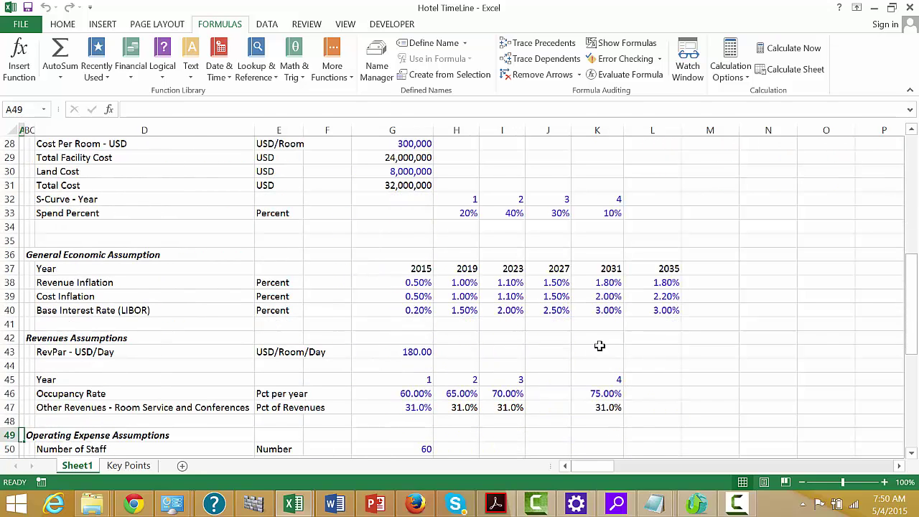
Recheck the yearly inflation and base interest rate inputs in the General Economic Assumption section.
{"action": "key", "text": "Up"}
{"action": "key", "text": "Up"}
{"action": "key", "text": "Up"}
{"action": "key", "text": "Up"}
{"action": "key", "text": "Up"}
{"action": "key", "text": "Up"}
{"action": "key", "text": "Up"}
{"action": "key", "text": "Up"}
{"action": "key", "text": "Up"}
{"action": "key", "text": "Up"}
{"action": "key", "text": "Up"}
{"action": "key", "text": "Up"}
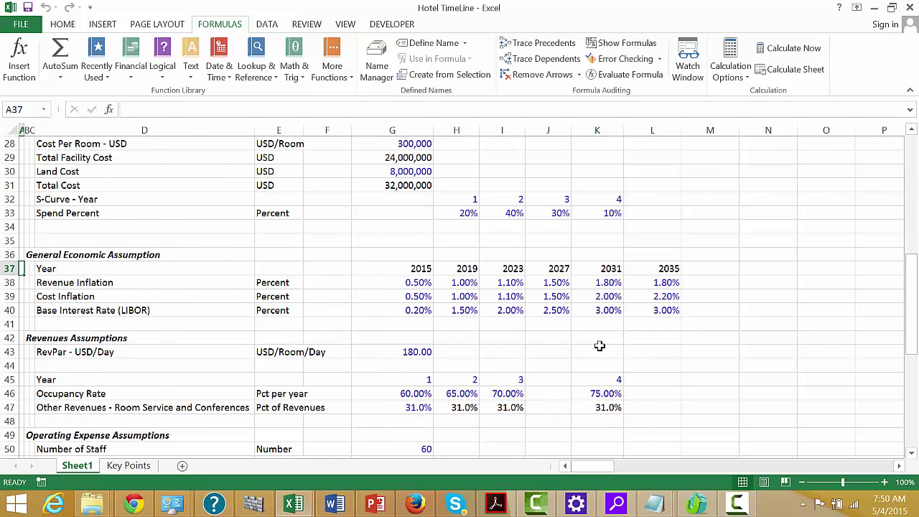
Review the operating expense, capital allowance, financing and construction loan assumptions further down the sheet.
{"action": "key", "text": "Down"}
{"action": "key", "text": "Down"}
{"action": "key", "text": "Down"}
{"action": "key", "text": "Down"}
{"action": "key", "text": "Down"}
{"action": "key", "text": "Down"}
{"action": "key", "text": "Down"}
{"action": "key", "text": "Down"}
{"action": "key", "text": "Down"}
{"action": "key", "text": "Down"}
{"action": "key", "text": "Down"}
{"action": "key", "text": "Down"}
{"action": "key", "text": "Down"}
{"action": "key", "text": "Down"}
{"action": "key", "text": "Down"}
{"action": "key", "text": "Down"}
{"action": "key", "text": "Down"}
{"action": "key", "text": "Down"}
{"action": "key", "text": "Down"}
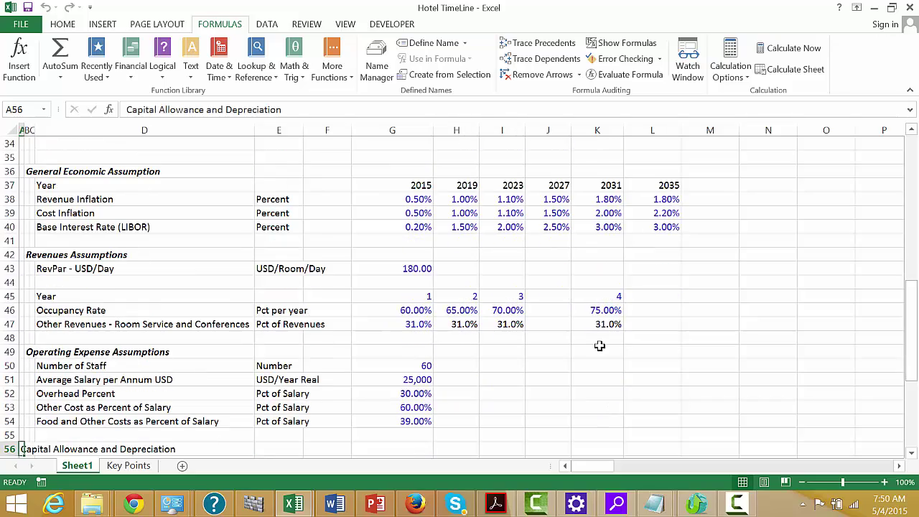
{"action": "key", "text": "Down"}
{"action": "key", "text": "Down"}
{"action": "key", "text": "Down"}
{"action": "key", "text": "Down"}
{"action": "key", "text": "Down"}
{"action": "key", "text": "Down"}
{"action": "key", "text": "Down"}
{"action": "key", "text": "Down"}
{"action": "key", "text": "Down"}
{"action": "key", "text": "Down"}
{"action": "key", "text": "Down"}
{"action": "key", "text": "Down"}
{"action": "key", "text": "Down"}
Look back up through the expense, revenue and economic assumptions to the Development Costs row.
{"action": "key", "text": "Up"}
{"action": "key", "text": "Up"}
{"action": "key", "text": "Up"}
{"action": "key", "text": "Up"}
{"action": "key", "text": "Up"}
{"action": "key", "text": "Up"}
{"action": "key", "text": "Up"}
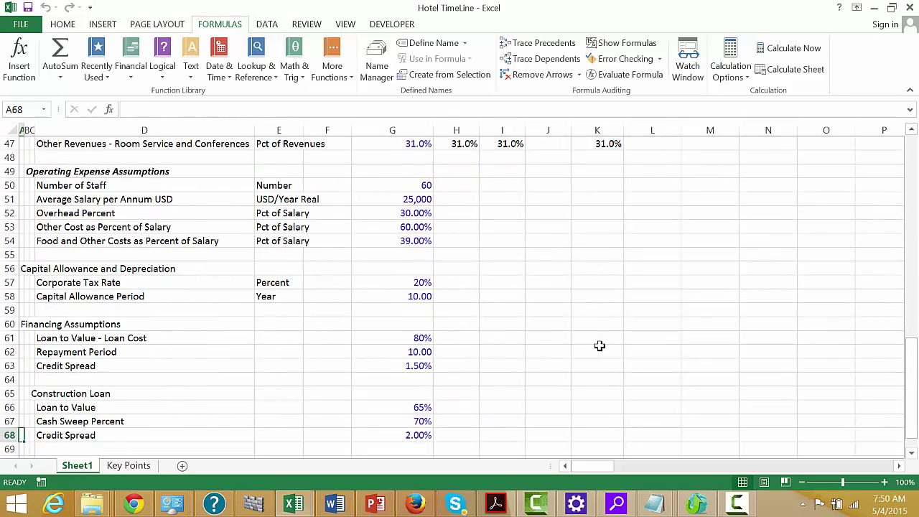
{"action": "key", "text": "Up"}
{"action": "key", "text": "Up"}
{"action": "key", "text": "Up"}
{"action": "key", "text": "Up"}
{"action": "key", "text": "Up"}
{"action": "key", "text": "Up"}
{"action": "key", "text": "Up"}
{"action": "key", "text": "Up"}
{"action": "key", "text": "Up"}
{"action": "key", "text": "Up"}
{"action": "key", "text": "Up"}
{"action": "key", "text": "Up"}
{"action": "key", "text": "Up"}
{"action": "key", "text": "Up"}
{"action": "key", "text": "Up"}
{"action": "key", "text": "Up"}
{"action": "key", "text": "Up"}
{"action": "key", "text": "Up"}
{"action": "key", "text": "Up"}
{"action": "key", "text": "Up"}
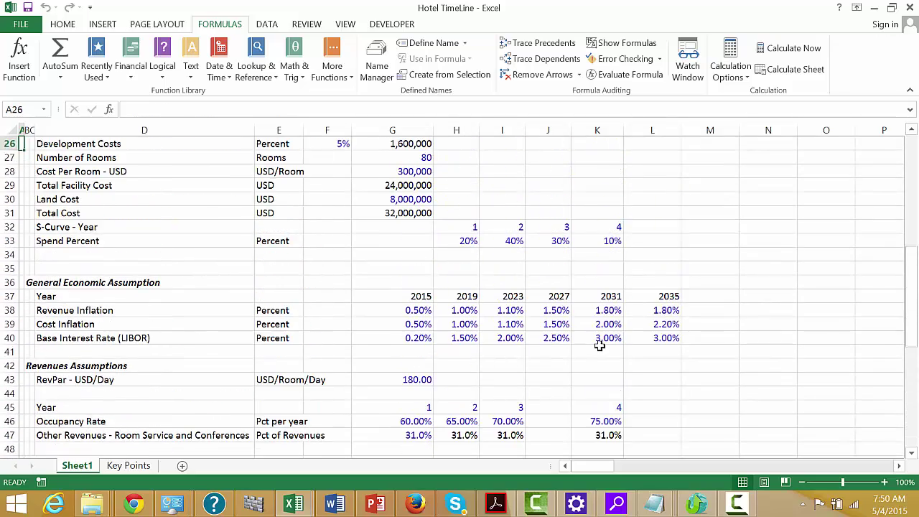
Compare the year headings of the economic assumptions with the S-curve years and the timing assumptions above them.
{"action": "key", "text": "Down"}
{"action": "key", "text": "Down"}
{"action": "key", "text": "Down"}
{"action": "key", "text": "Down"}
{"action": "key", "text": "Down"}
{"action": "key", "text": "Down"}
{"action": "key", "text": "Down"}
{"action": "key", "text": "Down"}
{"action": "key", "text": "Down"}
{"action": "key", "text": "Down"}
{"action": "key", "text": "Down"}
{"action": "key", "text": "Down"}
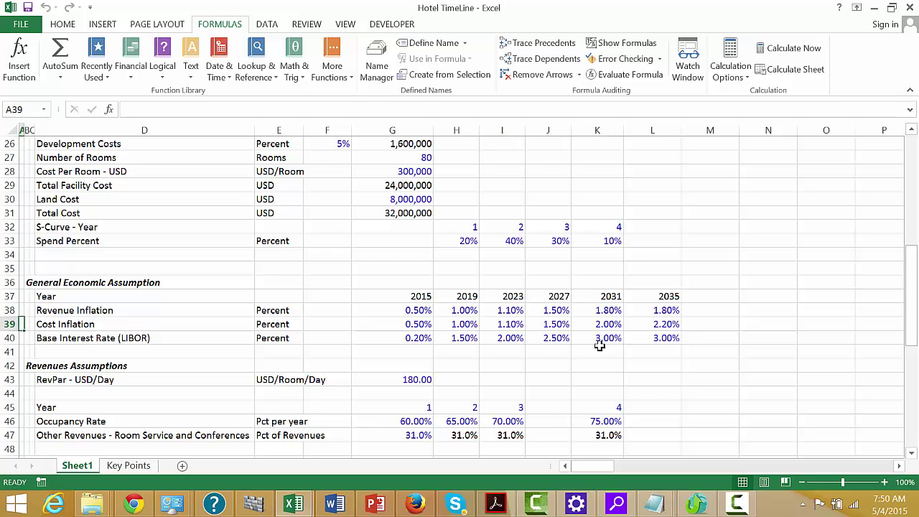
{"action": "key", "text": "Up"}
{"action": "key", "text": "Up"}
{"action": "key", "text": "Up"}
{"action": "key", "text": "Up"}
{"action": "key", "text": "Up"}
{"action": "key", "text": "Up"}
{"action": "key", "text": "Up"}
{"action": "key", "text": "Up"}
{"action": "key", "text": "Up"}
{"action": "key", "text": "Up"}
{"action": "key", "text": "Up"}
{"action": "key", "text": "Up"}
{"action": "key", "text": "Up"}
{"action": "key", "text": "Up"}
{"action": "key", "text": "Up"}
{"action": "key", "text": "Up"}
{"action": "key", "text": "Up"}
{"action": "key", "text": "Up"}
{"action": "key", "text": "Up"}
{"action": "key", "text": "Up"}
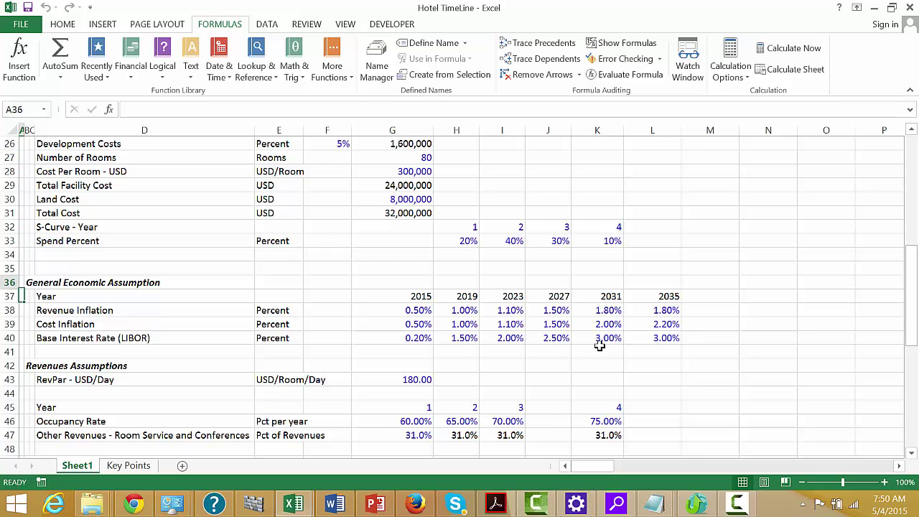
{"action": "key", "text": "Down"}
{"action": "key", "text": "Down"}
{"action": "key", "text": "Down"}
{"action": "key", "text": "Down"}
{"action": "key", "text": "Down"}
{"action": "key", "text": "Down"}
{"action": "key", "text": "Down"}
{"action": "key", "text": "Down"}
{"action": "key", "text": "Down"}
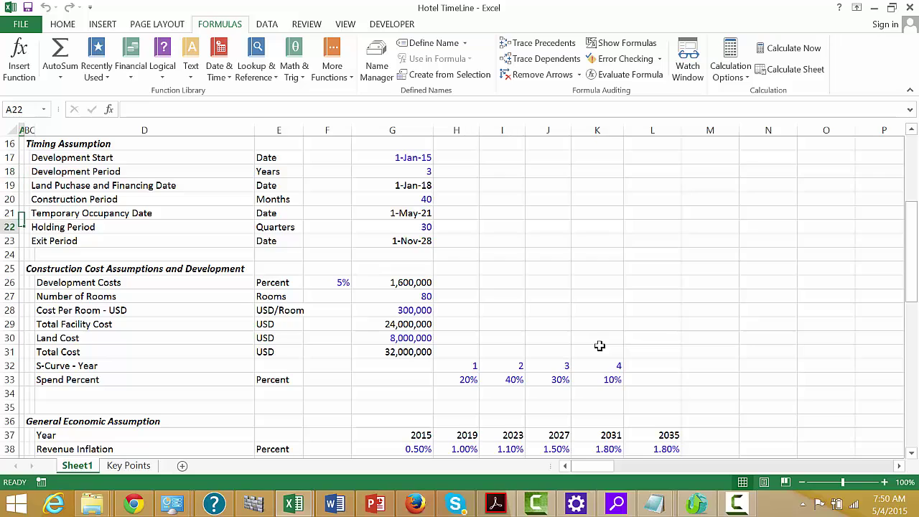
Examine the construction cost labels in column D, from Land Cost past the S-Curve rows to the economic Year row.
{"action": "key", "text": "Right"}
{"action": "key", "text": "Right"}
{"action": "key", "text": "Right"}
{"action": "key", "text": "Down"}
{"action": "key", "text": "Down"}
{"action": "key", "text": "Down"}
{"action": "key", "text": "Down"}
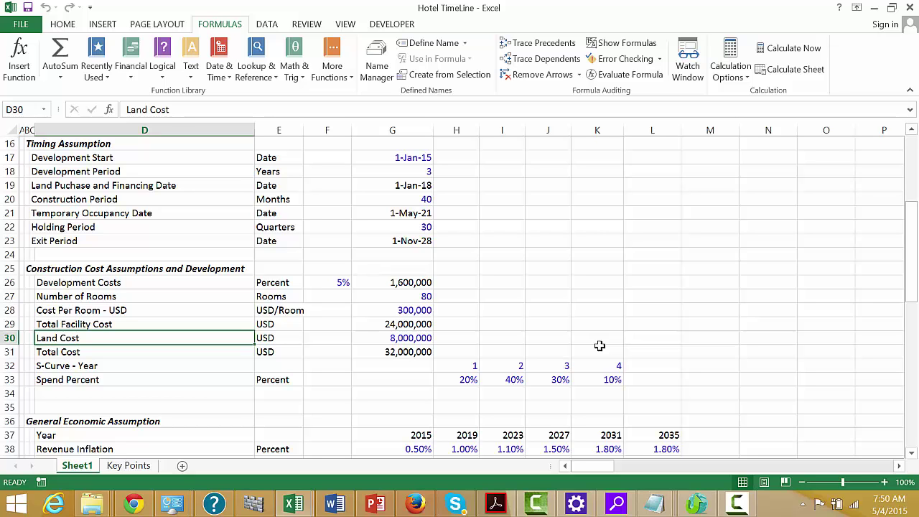
{"action": "key", "text": "Down"}
{"action": "key", "text": "Down"}
{"action": "key", "text": "Down"}
{"action": "key", "text": "Down"}
{"action": "key", "text": "Down"}
{"action": "key", "text": "Down"}
{"action": "key", "text": "Down"}
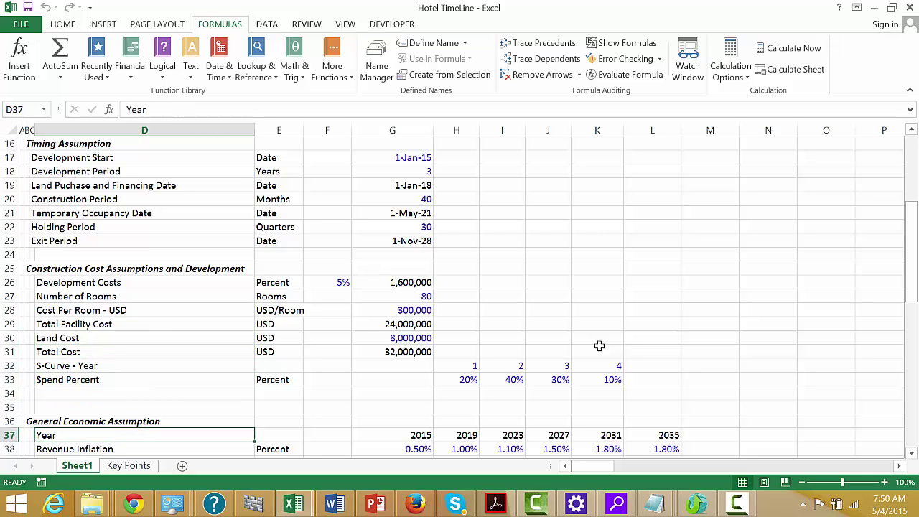
Read down column D through the economic, revenue and operating expense items to Capital Allowance Period.
{"action": "key", "text": "Down"}
{"action": "key", "text": "Down"}
{"action": "key", "text": "Down"}
{"action": "key", "text": "Down"}
{"action": "key", "text": "Down"}
{"action": "key", "text": "Down"}
{"action": "key", "text": "Down"}
{"action": "key", "text": "Down"}
{"action": "key", "text": "Down"}
{"action": "key", "text": "Down"}
{"action": "key", "text": "Down"}
{"action": "key", "text": "Down"}
{"action": "key", "text": "Down"}
{"action": "key", "text": "Down"}
{"action": "key", "text": "Down"}
{"action": "key", "text": "Down"}
{"action": "key", "text": "Down"}
{"action": "key", "text": "Down"}
{"action": "key", "text": "Down"}
{"action": "key", "text": "Down"}
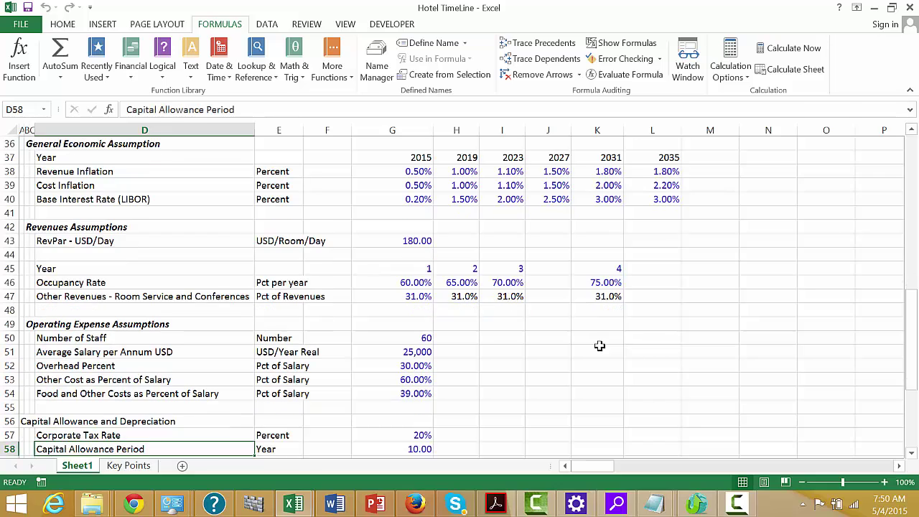
Examine the financing and construction loan items in column D down to Commitment Fees.
{"action": "key", "text": "Down"}
{"action": "key", "text": "Down"}
{"action": "key", "text": "Down"}
{"action": "key", "text": "Down"}
{"action": "key", "text": "Down"}
{"action": "key", "text": "Down"}
{"action": "key", "text": "Down"}
{"action": "key", "text": "Down"}
{"action": "key", "text": "Down"}
{"action": "key", "text": "Down"}
{"action": "key", "text": "Down"}
{"action": "key", "text": "Down"}
{"action": "key", "text": "Down"}
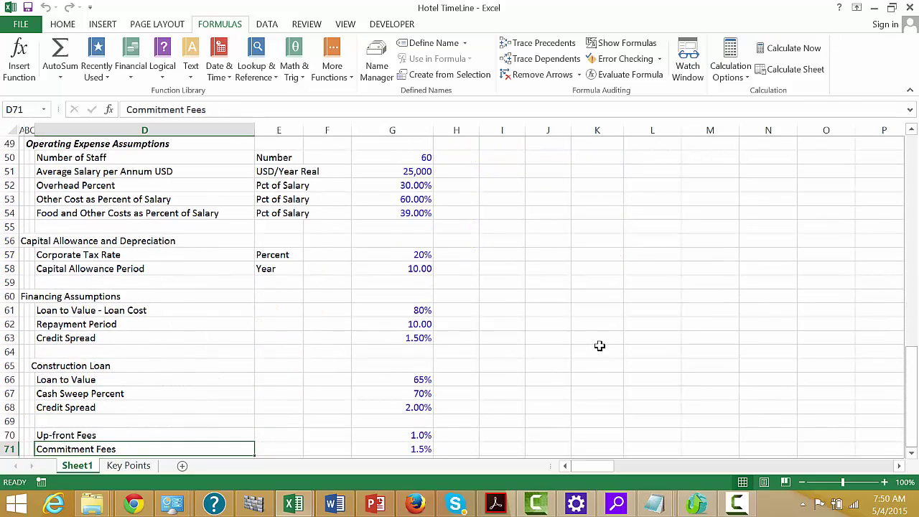
{"action": "key", "text": "Up"}
{"action": "key", "text": "Down"}
{"action": "key", "text": "Down"}
{"action": "key", "text": "Down"}
{"action": "key", "text": "Down"}
{"action": "key", "text": "Down"}
{"action": "key", "text": "Down"}
{"action": "key", "text": "Down"}
{"action": "key", "text": "Down"}
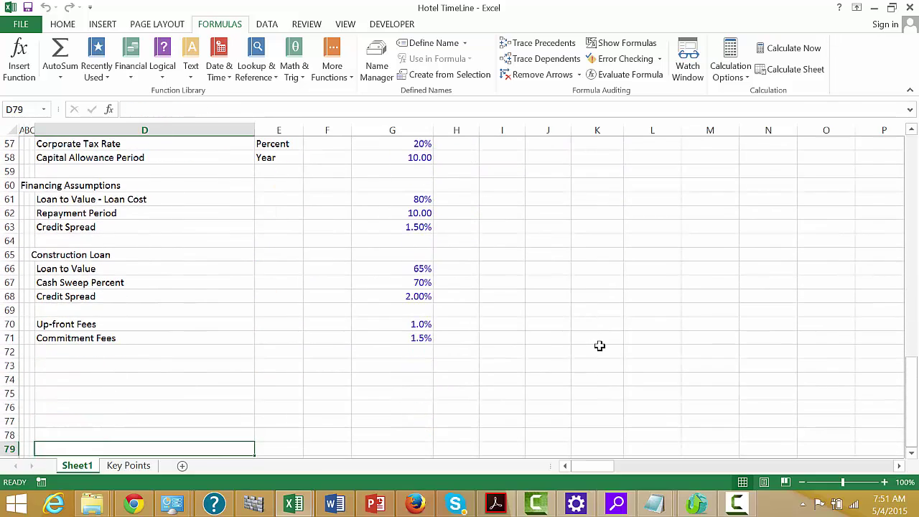
{"action": "left_click", "coordinate": [737, 503]}
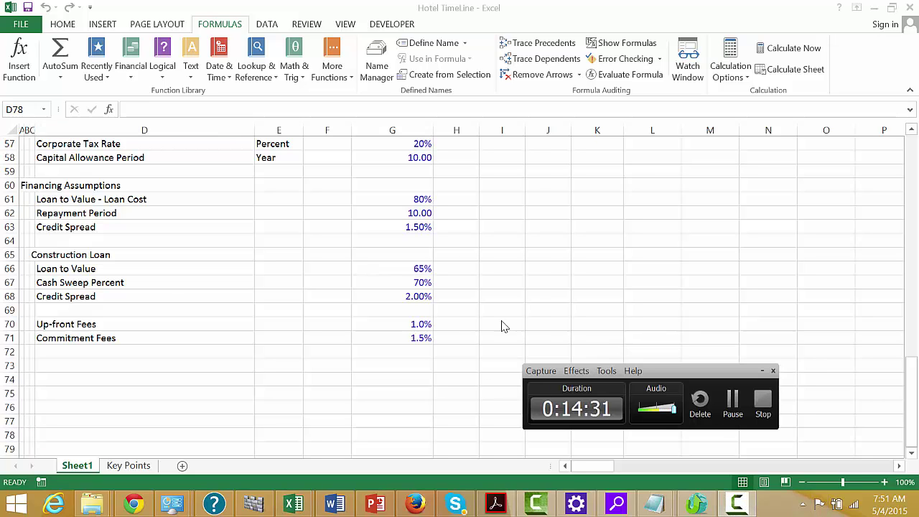